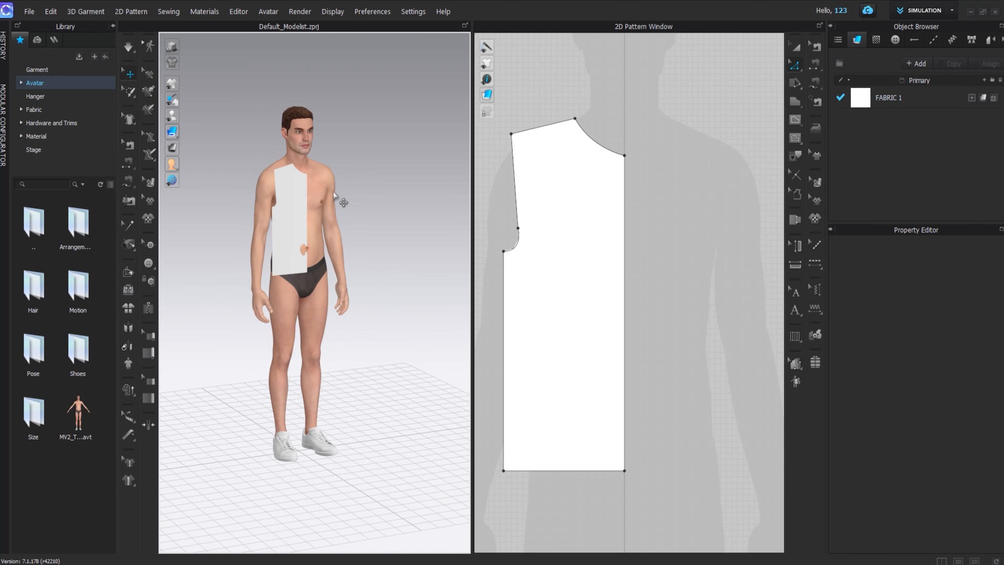
- Raise the front half pattern piece slightly in 3D, closer to the avatar's shoulder
click(288, 176)
right_drag(287, 176, 325, 215)
drag(285, 146, 285, 136)
click(407, 166)
right_drag(407, 166, 389, 149)
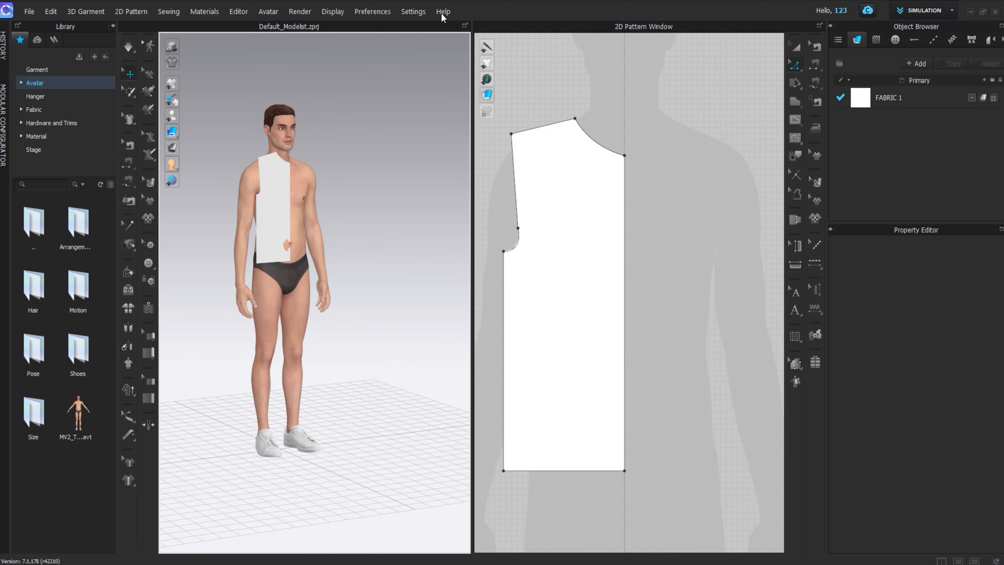
- Replace FABRIC 1 with the Nylon_Canvas fabric from the fabric library
click(34, 109)
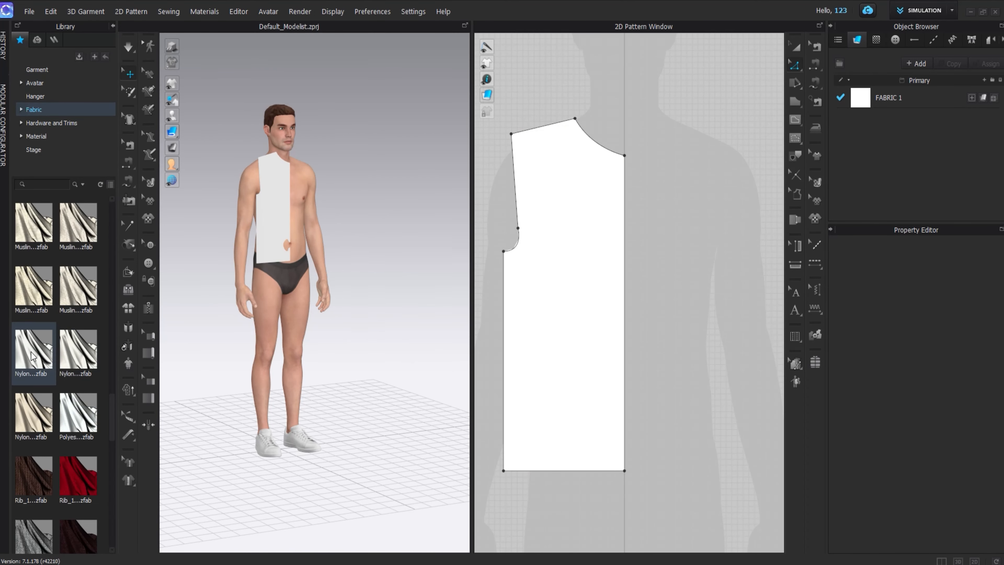
drag(34, 347, 929, 98)
scroll(358, 217, up, 3)
- Create a linked mirrored copy of the front half pattern and place it against the centre front edge
scroll(578, 208, down, 2)
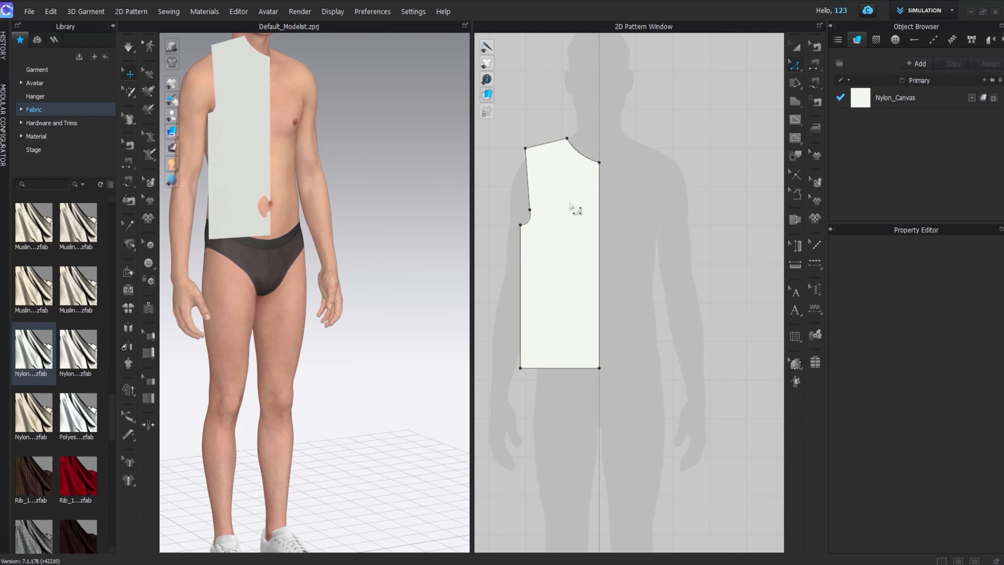
click(799, 56)
click(583, 206)
key(ctrl+d)
click(644, 260)
- Sew the centre front edges of the two front halves together
scroll(615, 171, up, 3)
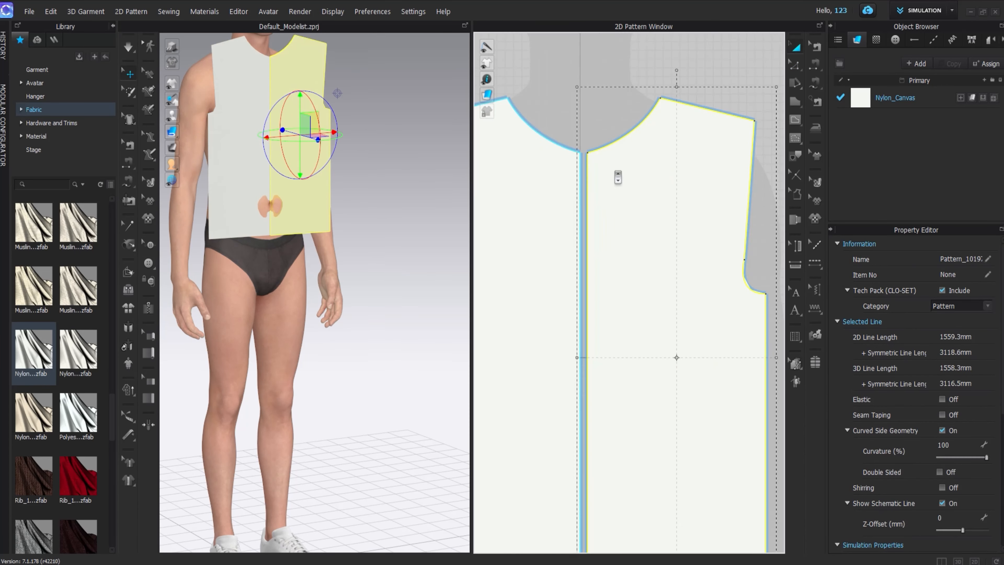
key(n)
click(735, 116)
click(581, 197)
click(587, 198)
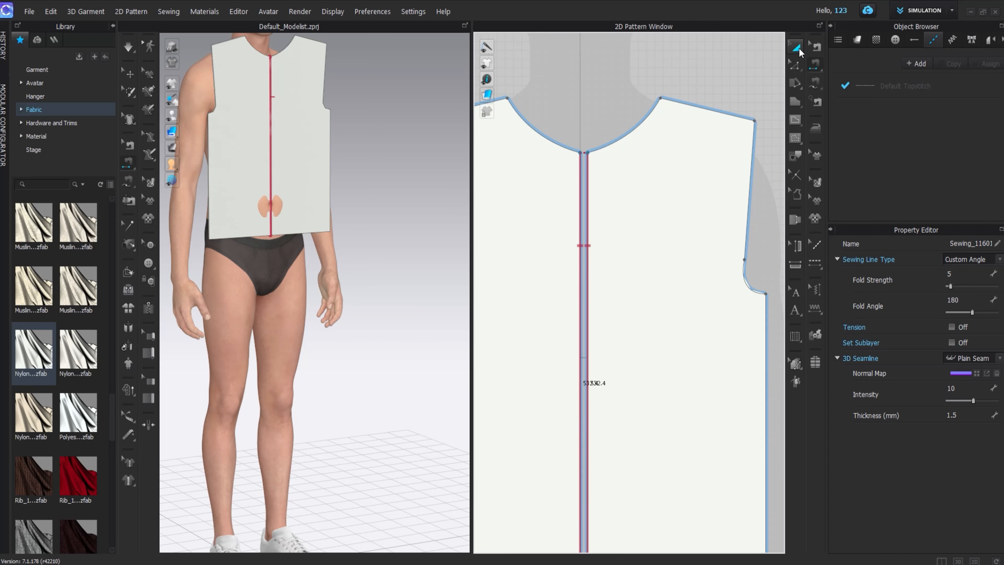
- Duplicate the two front halves and place the copy beside the originals in the 2D pattern layout
click(798, 50)
scroll(536, 262, down, 3)
click(536, 263)
key(ctrl+d)
scroll(717, 292, down, 2)
click(717, 291)
- Sew the centre edges of the duplicated pattern halves together
scroll(640, 255, up, 4)
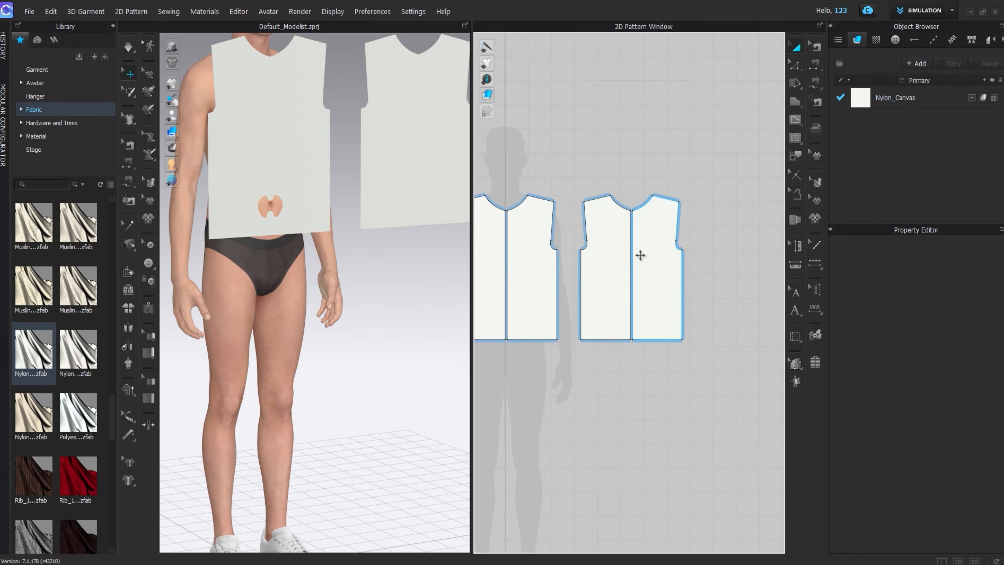
scroll(641, 255, up, 3)
key(n)
click(625, 194)
click(628, 193)
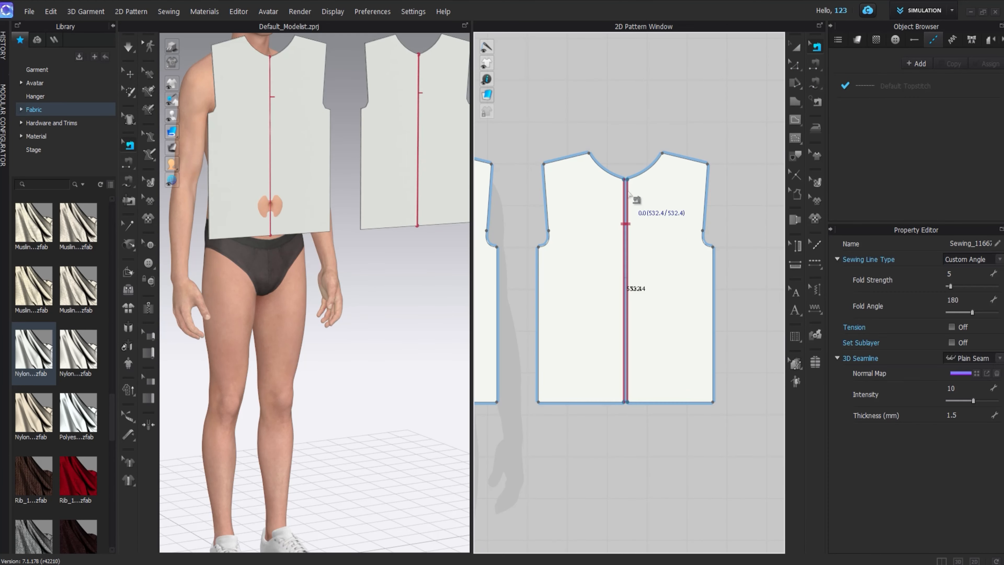
- Merge the duplicated halves along their centre line into one back piece
key(z)
click(624, 201)
right_click(624, 199)
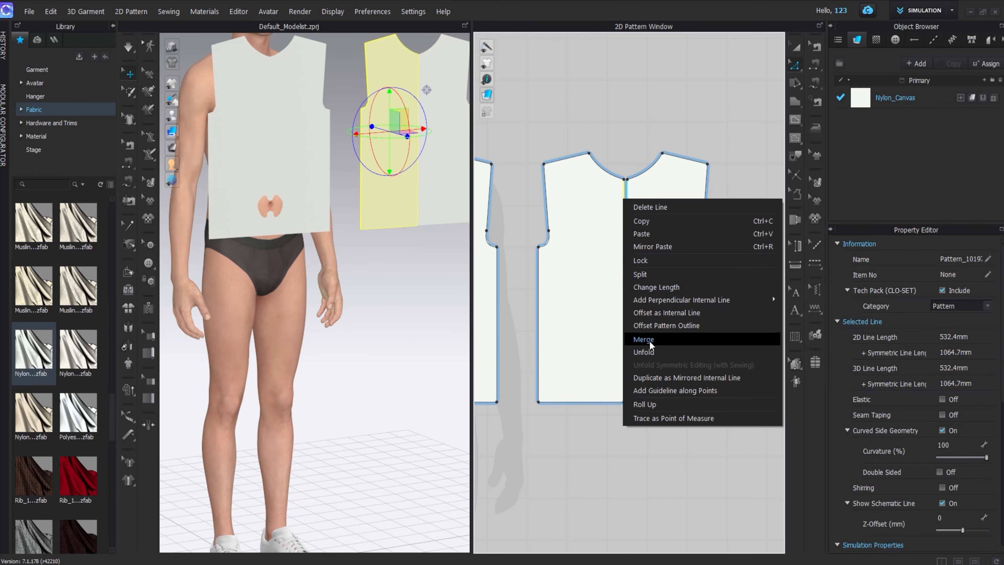
click(649, 340)
- Raise the centre neck point of the back piece and adjust the curve handles for a shallow back neckline
scroll(607, 191, up, 4)
click(634, 190)
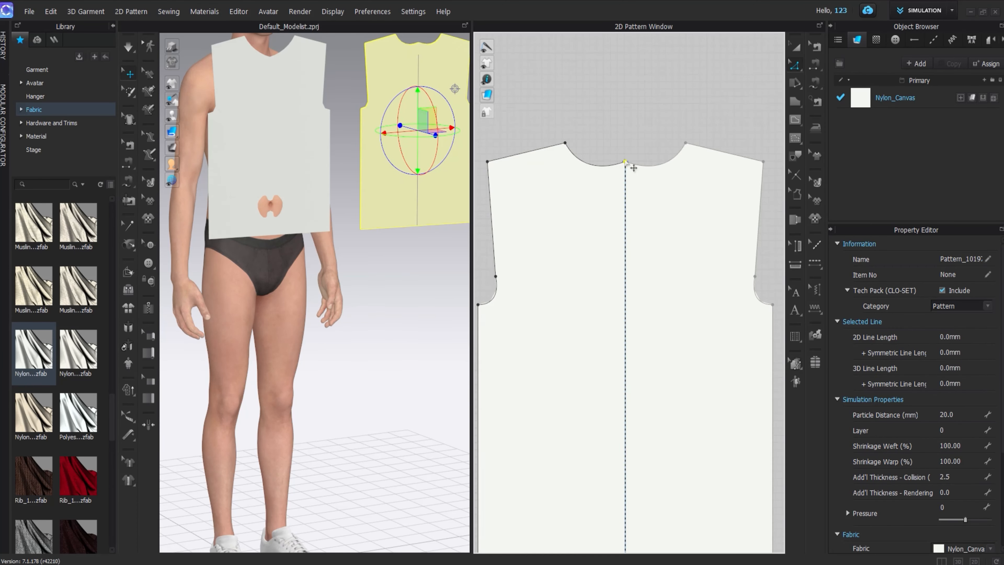
scroll(633, 168, up, 2)
click(705, 138)
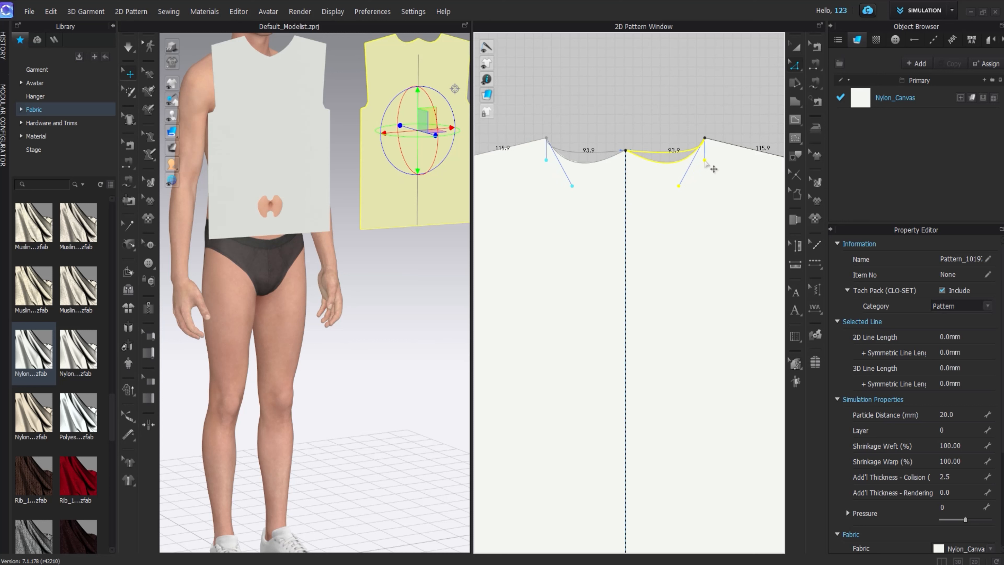
drag(705, 161, 705, 159)
scroll(631, 166, down, 3)
scroll(628, 161, up, 3)
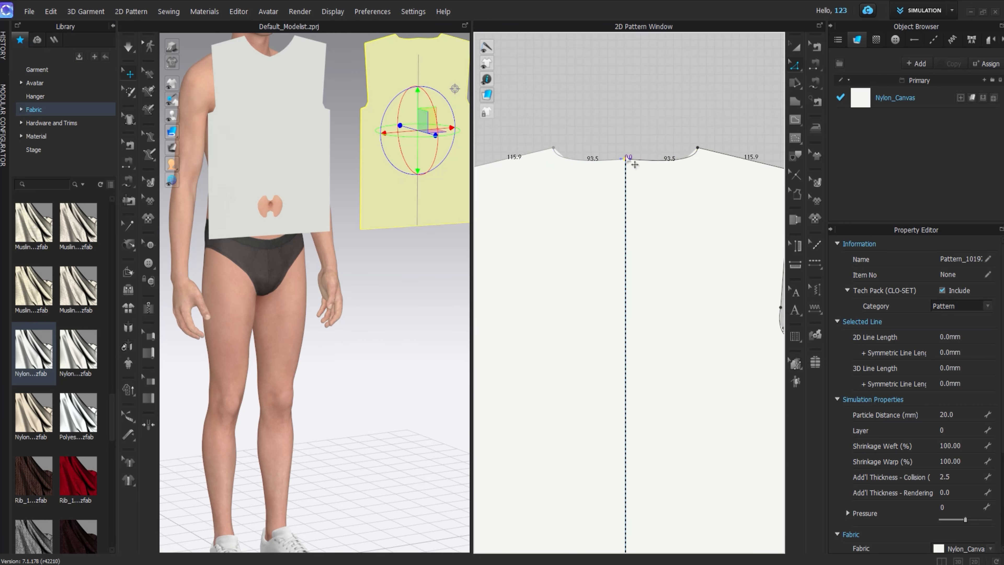
scroll(702, 170, down, 8)
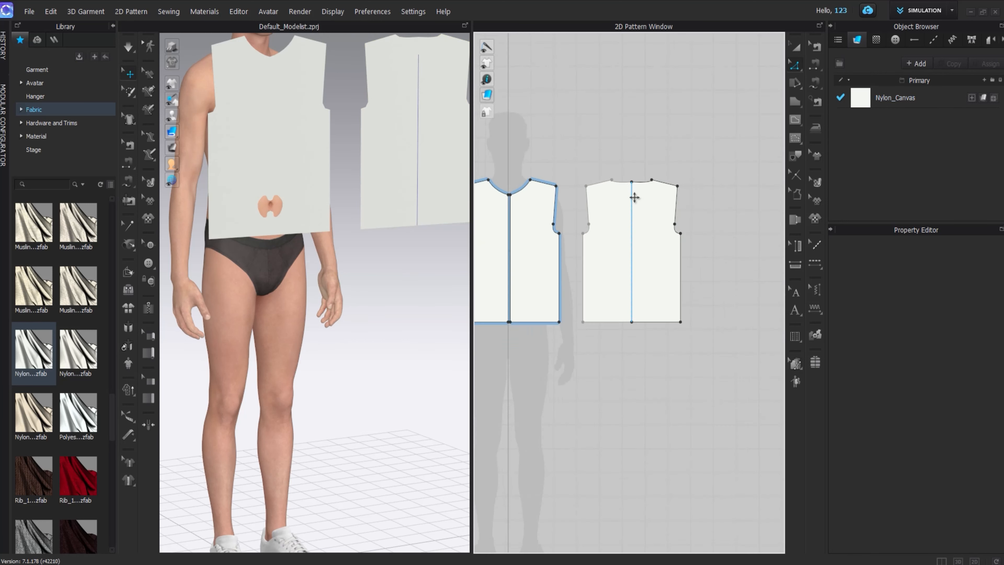
- Flip the back piece horizontally in the 2D layout and turn it around in 3D
right_click(646, 214)
mouse_move(680, 401)
click(849, 400)
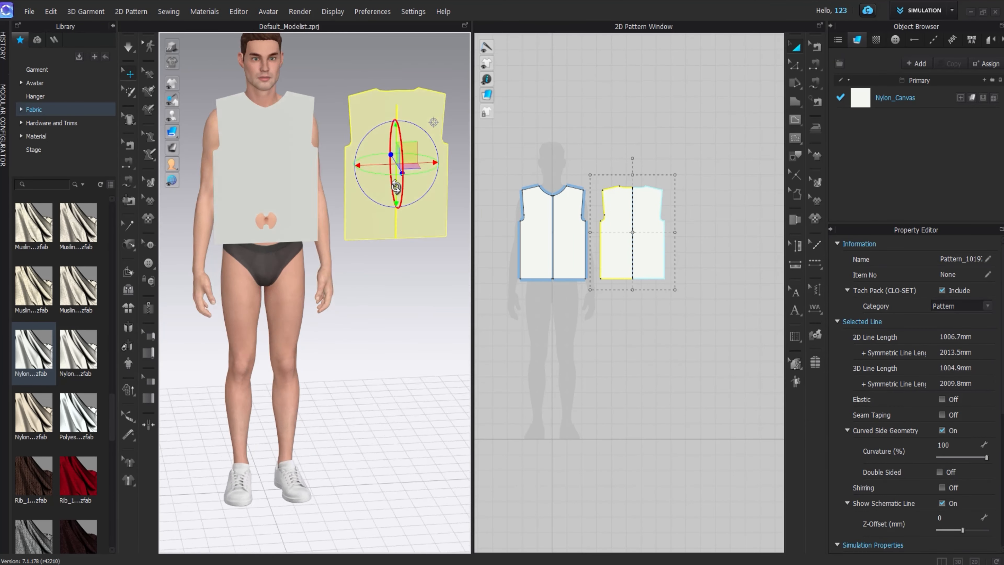
right_drag(379, 174, 426, 111)
right_click(426, 112)
click(499, 338)
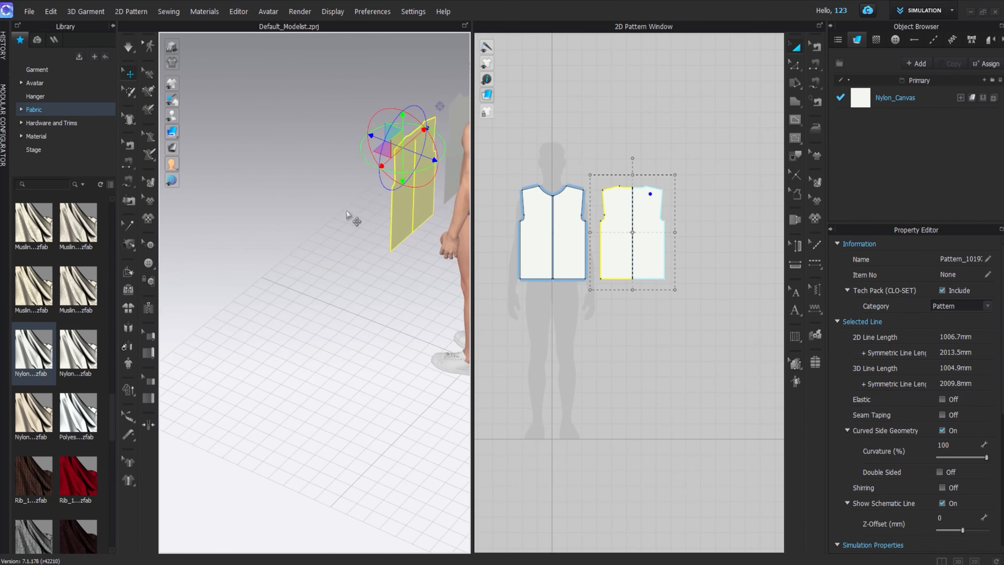
- Position the back piece in 3D behind the avatar's torso
right_drag(352, 218, 449, 184)
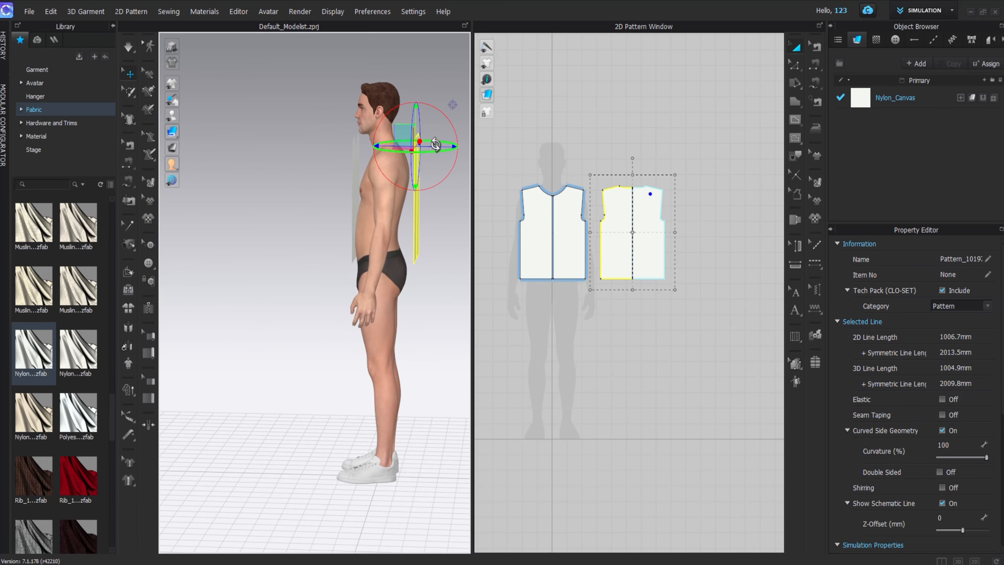
drag(436, 146, 430, 146)
right_drag(419, 198, 461, 194)
right_drag(439, 119, 459, 158)
- Select both front pieces in 3D and adjust their height in front of the avatar's torso
click(428, 206)
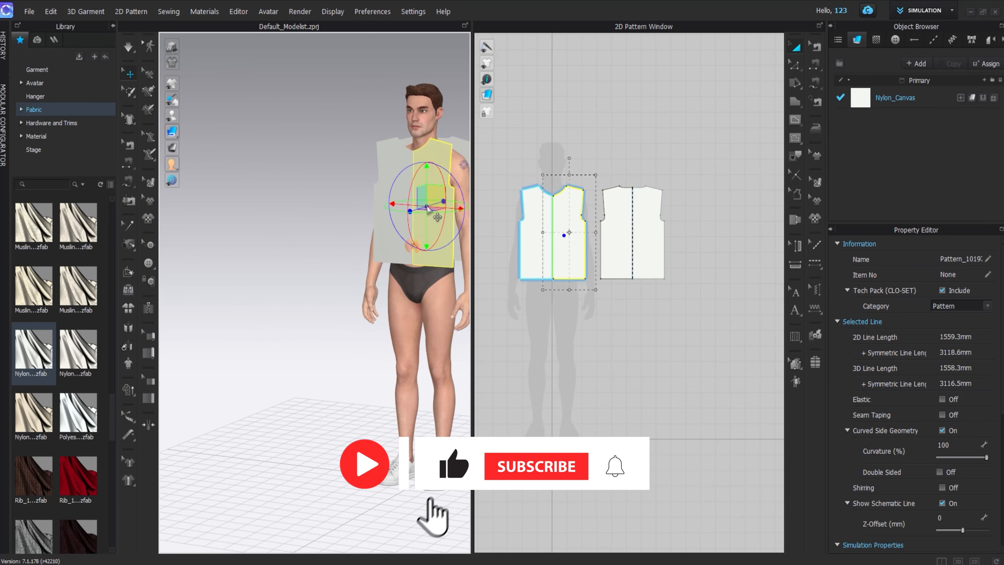
shift+click(377, 184)
right_drag(371, 246, 382, 274)
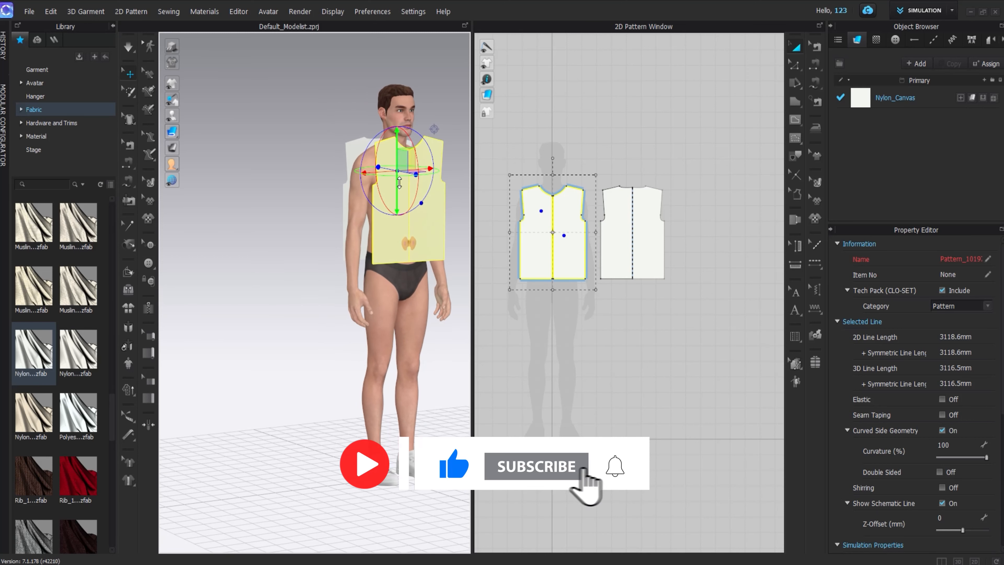
click(490, 198)
- Join the front and back side seams from underarm to hem with Free Sewing
middle_drag(559, 209, 616, 208)
scroll(640, 215, up, 4)
key(n)
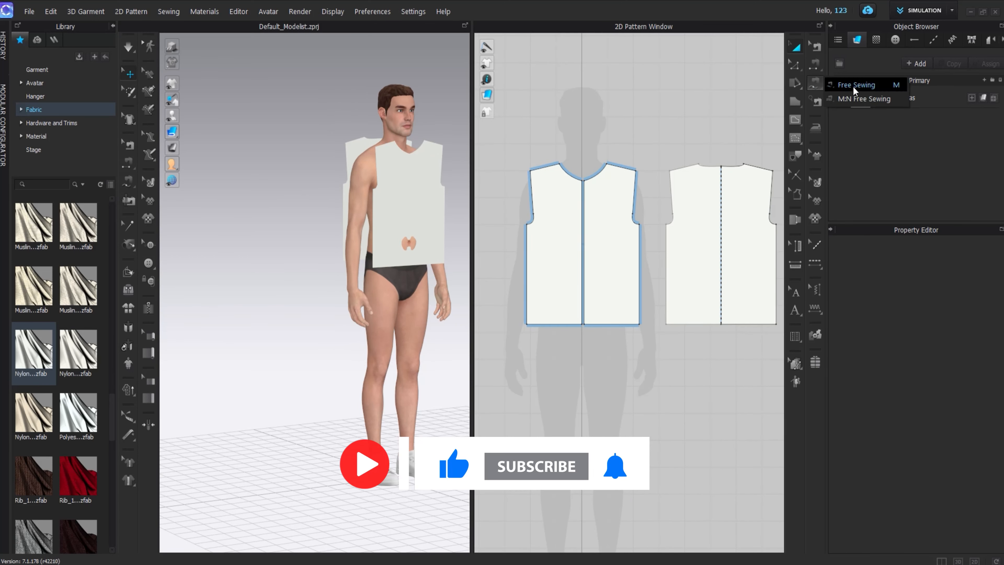
click(639, 273)
click(668, 324)
middle_drag(550, 264, 540, 263)
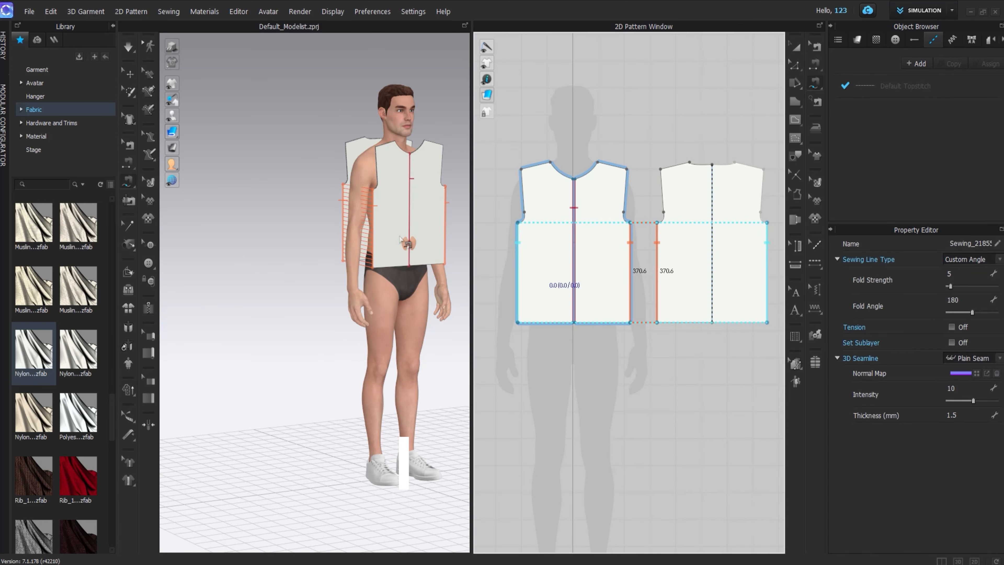
right_drag(336, 253, 419, 253)
- Sew the front shoulder seam to the matching back shoulder seam with Free Sewing
click(598, 162)
click(626, 168)
click(689, 163)
click(661, 169)
right_drag(378, 196, 625, 203)
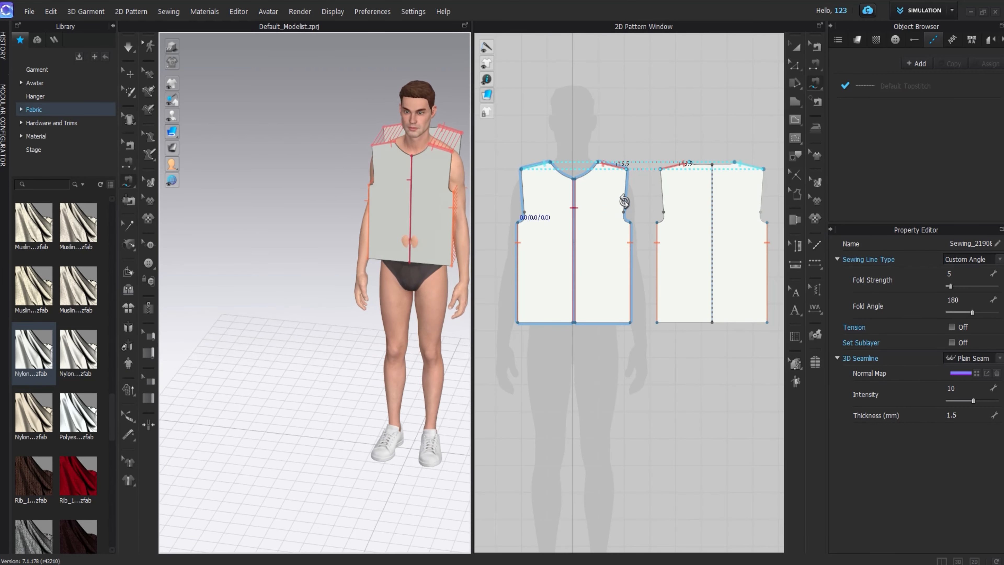
- Simulate the garment on the avatar and pull the back hem down so it drapes evenly
key(space)
right_drag(341, 206, 608, 205)
drag(396, 206, 393, 229)
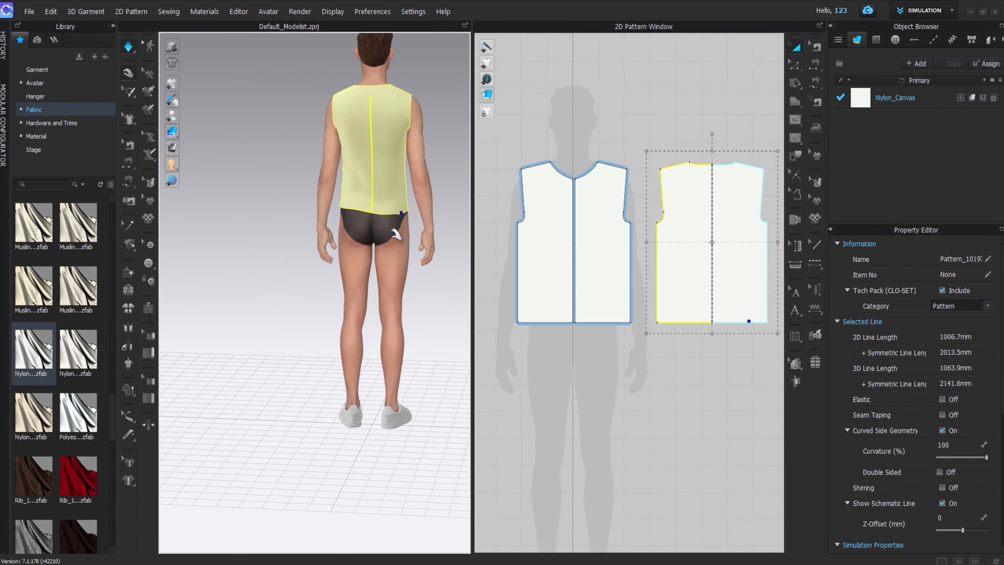
drag(344, 204, 329, 229)
right_drag(320, 243, 399, 233)
drag(357, 206, 346, 225)
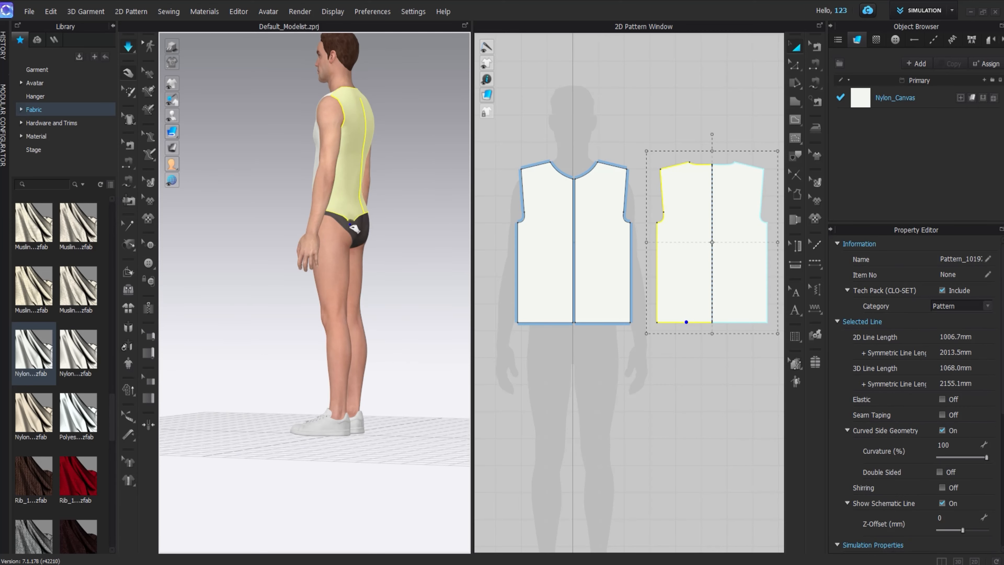
right_drag(350, 226, 357, 200)
click(358, 200)
key(space)
scroll(340, 178, up, 2)
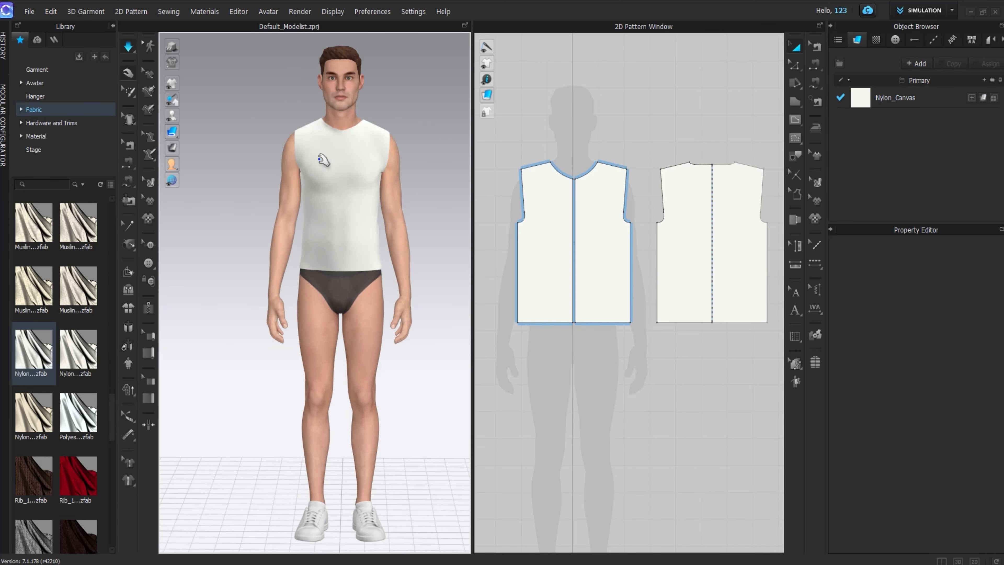
- Move the outer shoulder points of the front and back pieces outward to widen the shoulders
middle_drag(322, 160, 324, 202)
scroll(621, 179, up, 5)
middle_drag(621, 179, 711, 182)
key(z)
click(554, 175)
middle_drag(627, 198, 527, 177)
scroll(528, 177, down, 3)
click(607, 157)
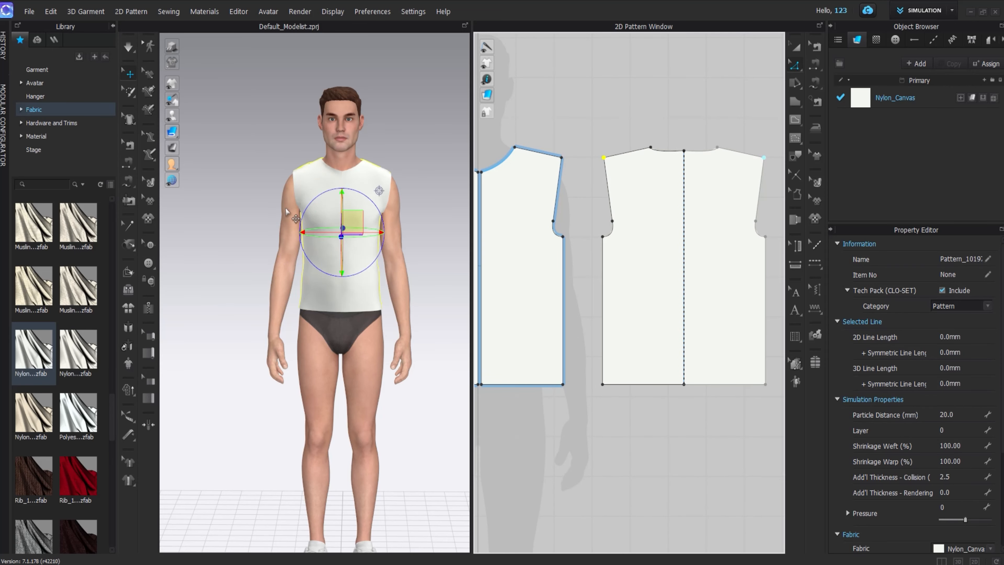
- Simulate the widened garment and pull its back hem down
right_drag(285, 209, 390, 215)
key(space)
right_drag(269, 190, 365, 182)
drag(358, 282, 340, 301)
right_drag(371, 297, 459, 295)
right_drag(237, 273, 336, 267)
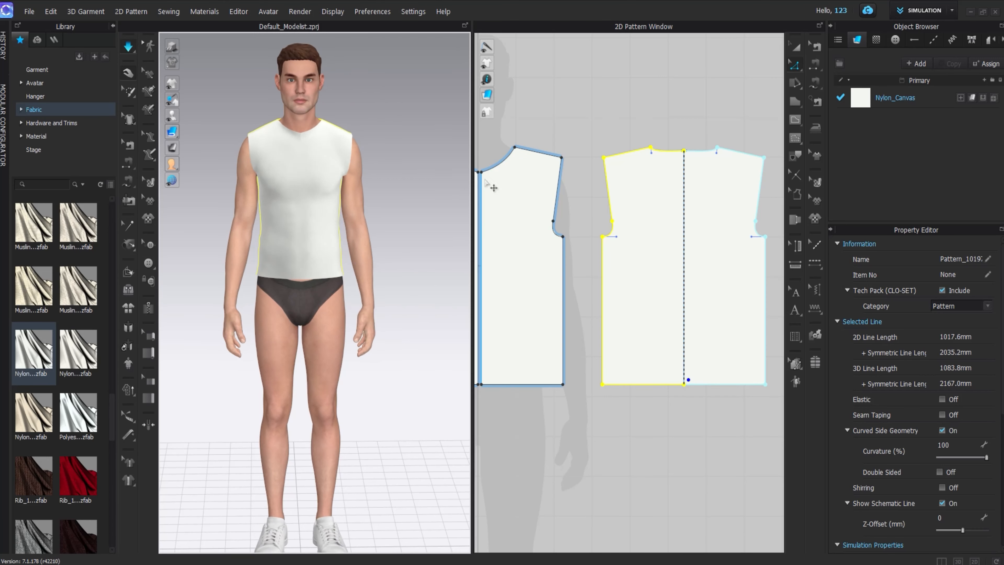
- Draw a horizontal internal line about 214 mm long across the front half, from the side seam to centre front
middle_drag(491, 186, 612, 200)
scroll(608, 198, up, 3)
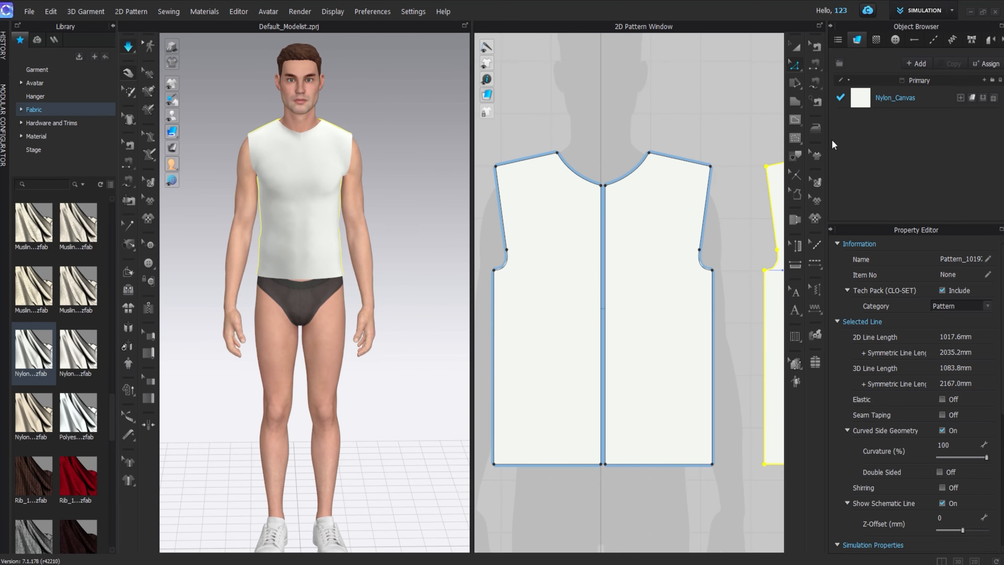
right_click(795, 119)
click(853, 124)
click(493, 295)
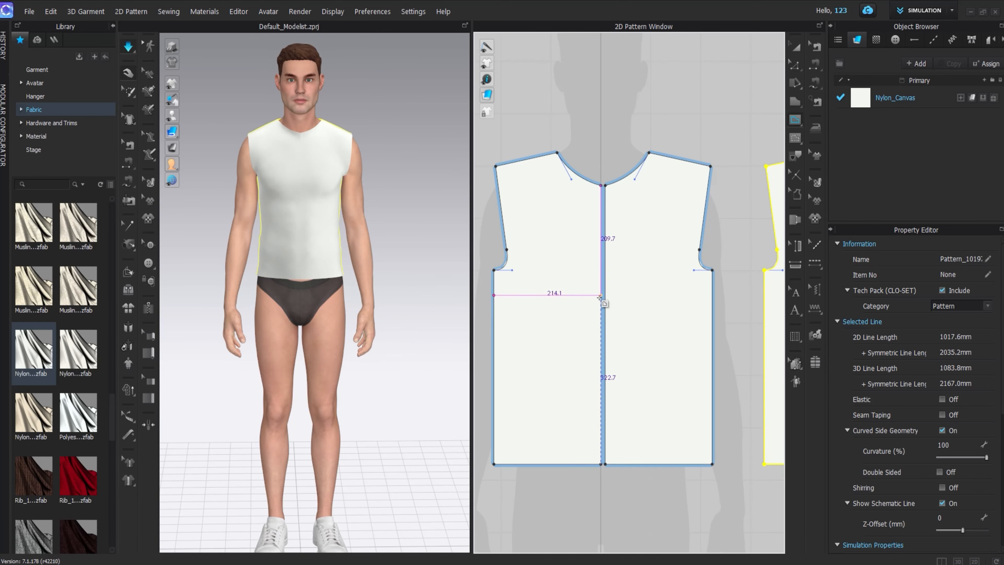
click(796, 47)
click(795, 47)
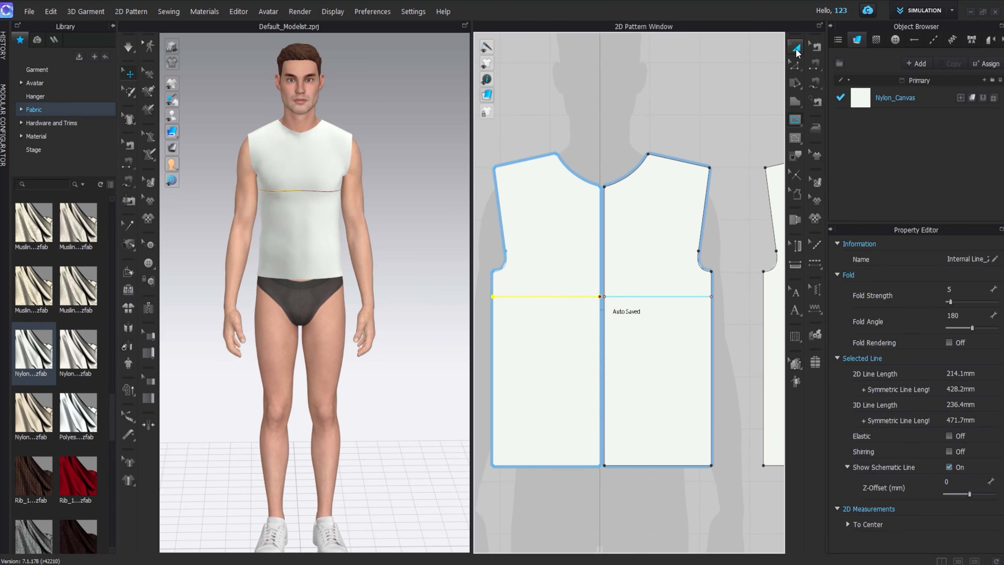
- Move the horizontal internal line slightly lower on the front pieces
click(577, 295)
drag(577, 295, 578, 310)
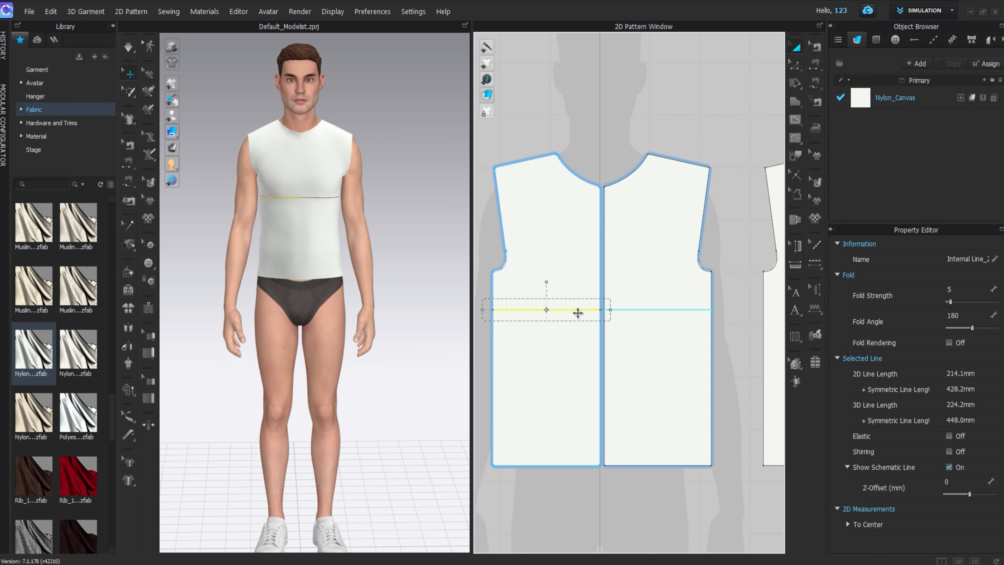
right_click(576, 312)
click(614, 189)
- Draw an internal line about 312 mm long, curving from the neck-shoulder point and continuing straight down to the horizontal line
scroll(561, 233, up, 2)
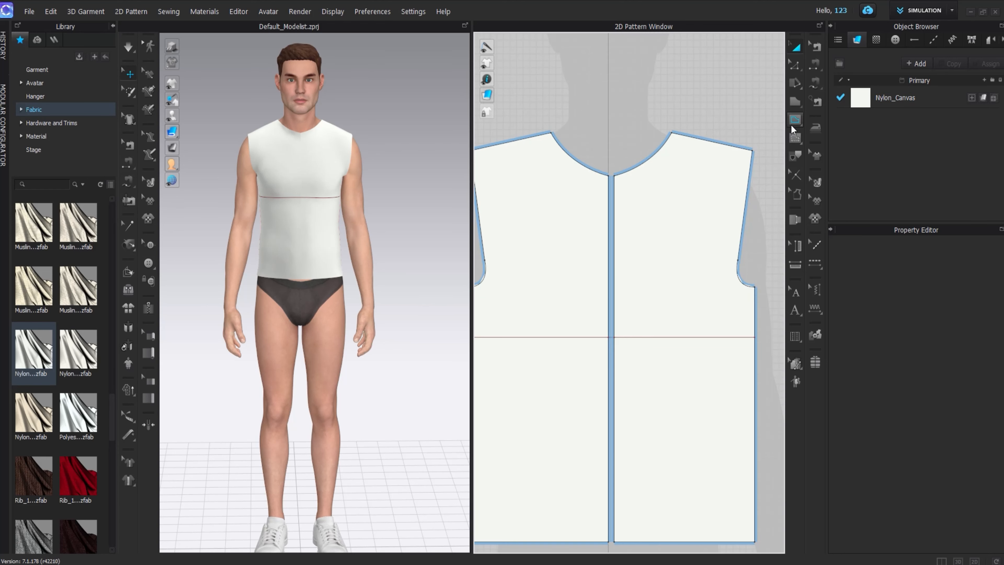
click(793, 123)
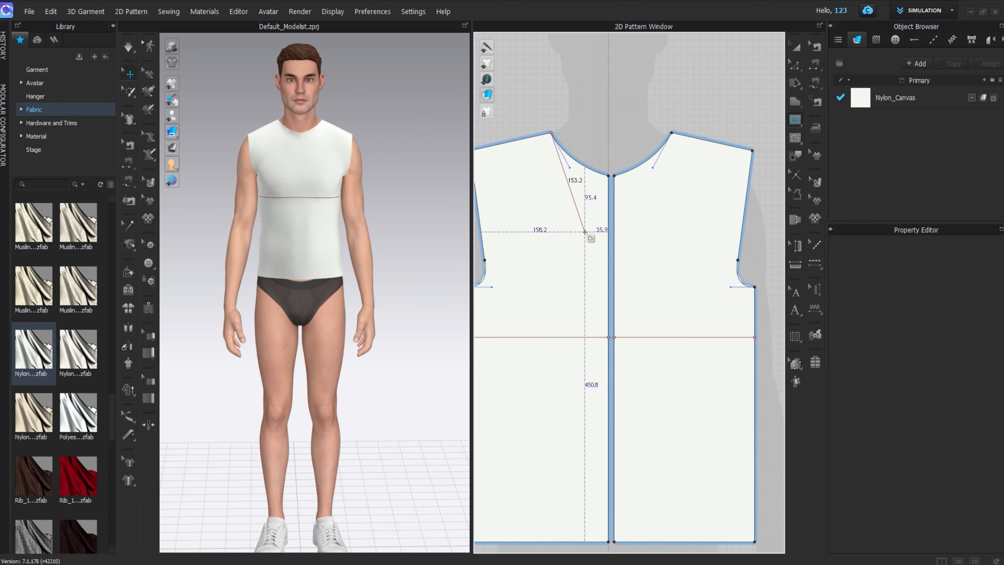
drag(582, 231, 614, 243)
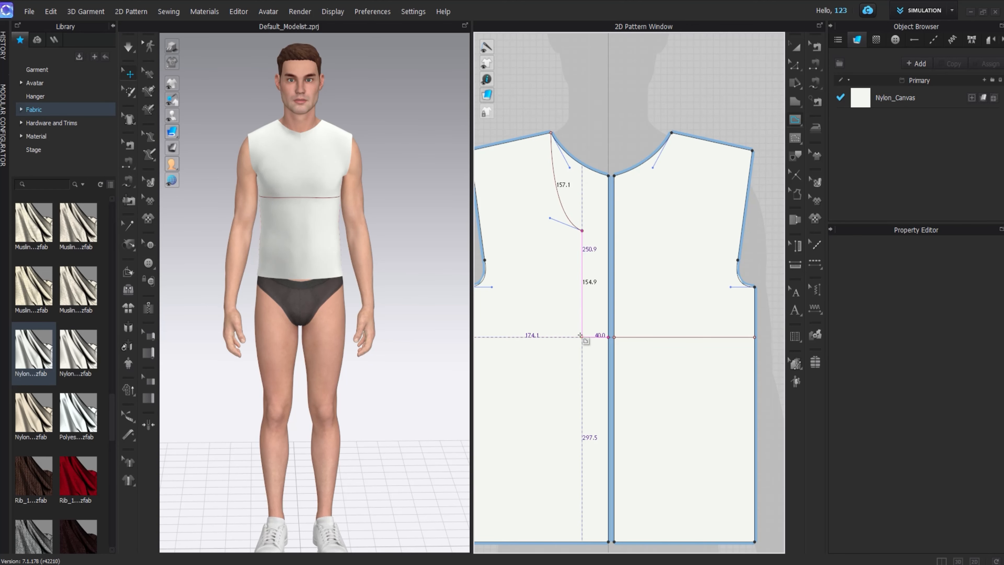
double_click(581, 337)
click(796, 46)
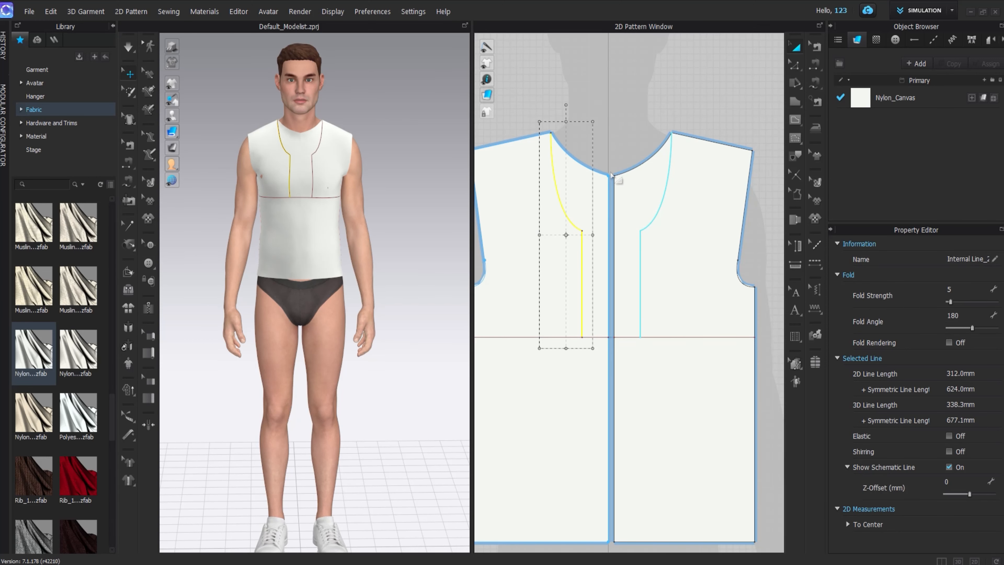
- Delete the curved internal line running down from the neck-shoulder point
click(654, 112)
click(562, 210)
key(Delete)
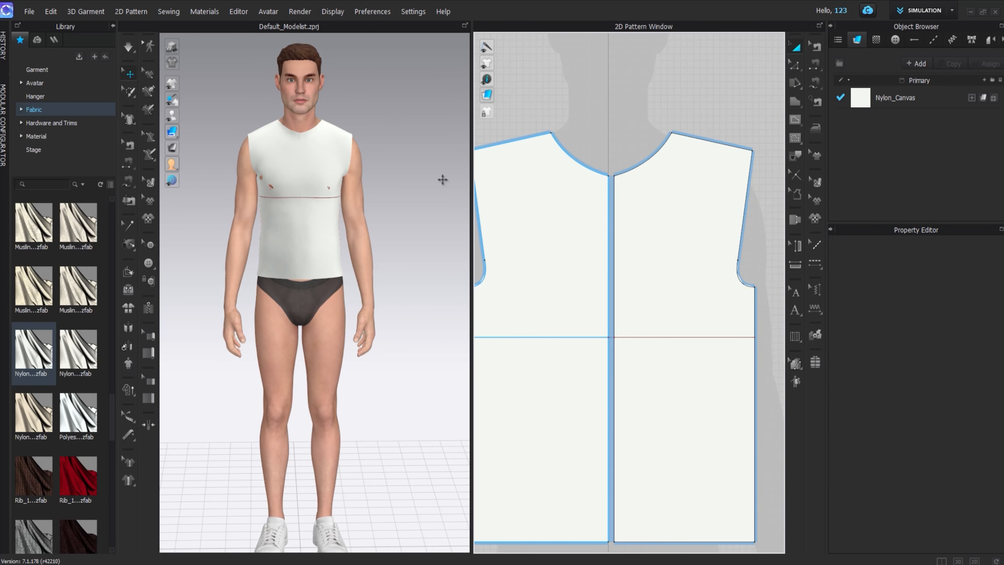
- Simulate the garment with only the horizontal internal line on the front
key(space)
scroll(528, 241, down, 3)
middle_drag(510, 238, 600, 231)
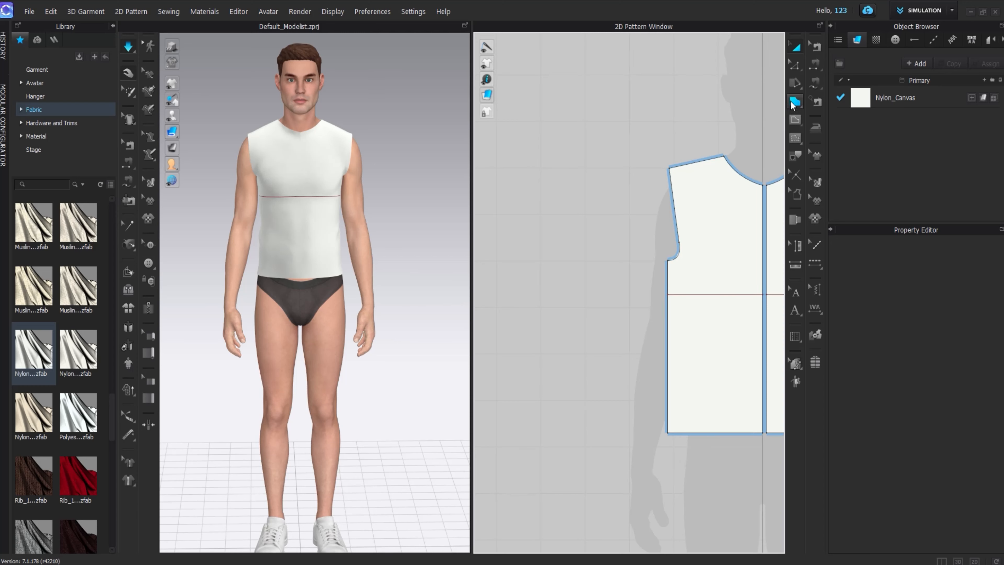
- Draw a half-sleeve pattern beside the front piece with a curved cap about 180 mm long, a straight centre edge and a tapered underarm edge
click(794, 101)
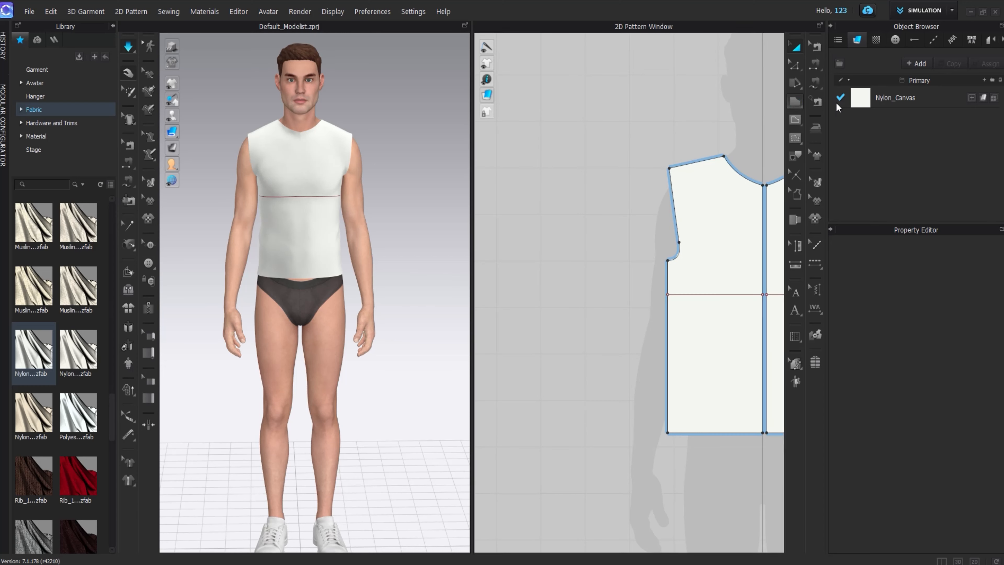
click(642, 169)
key(c)
drag(613, 192, 602, 178)
click(795, 47)
scroll(596, 216, up, 3)
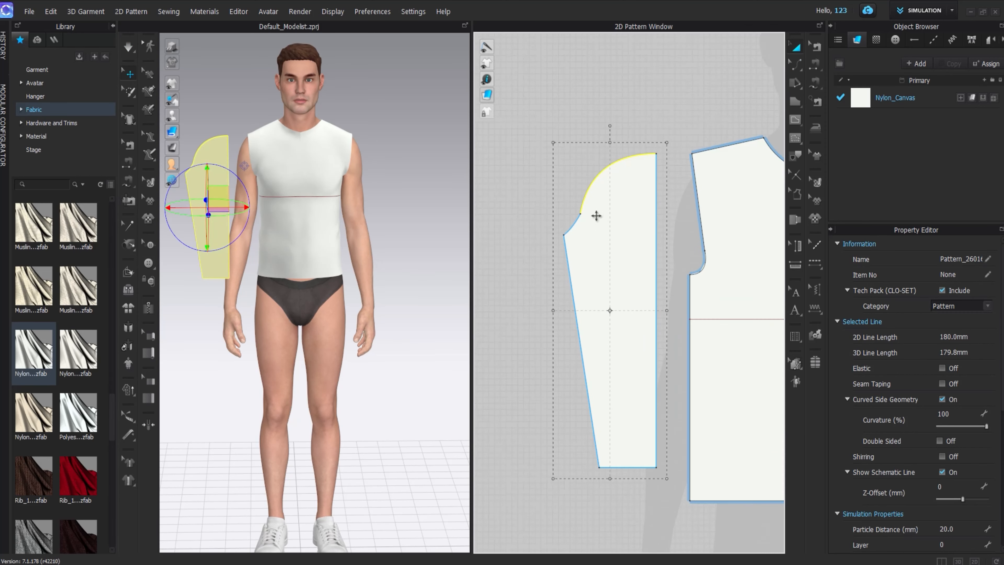
- Curve the short lower segment of the half-sleeve's cap inward toward the underarm corner
key(v)
click(795, 46)
middle_drag(606, 205, 658, 193)
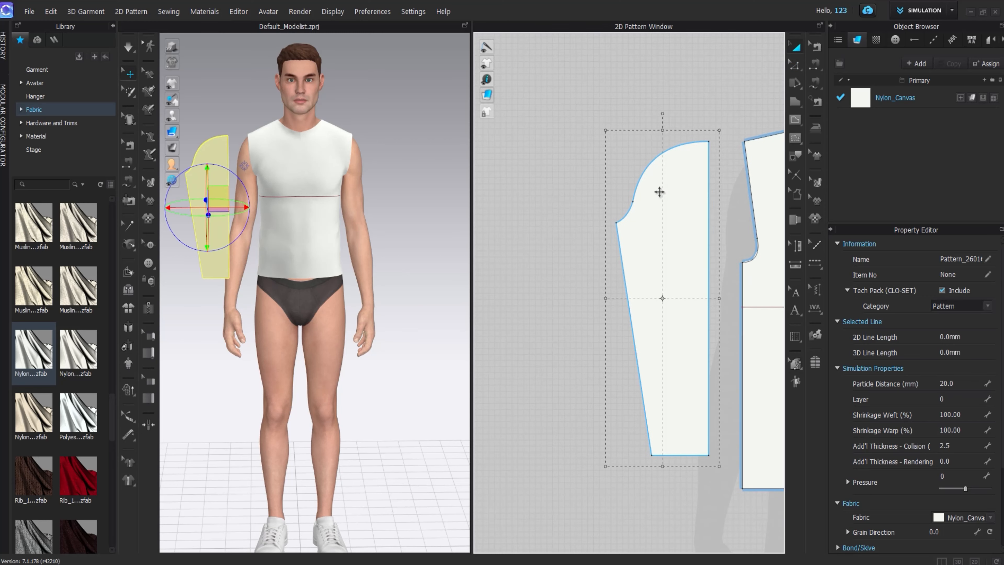
- Make a mirrored symmetric copy of the half sleeve and place it against the original's centre edge in both 2D and 3D
drag(659, 193, 564, 201)
key(ctrl+d)
shift+click(664, 289)
right_drag(399, 228, 400, 243)
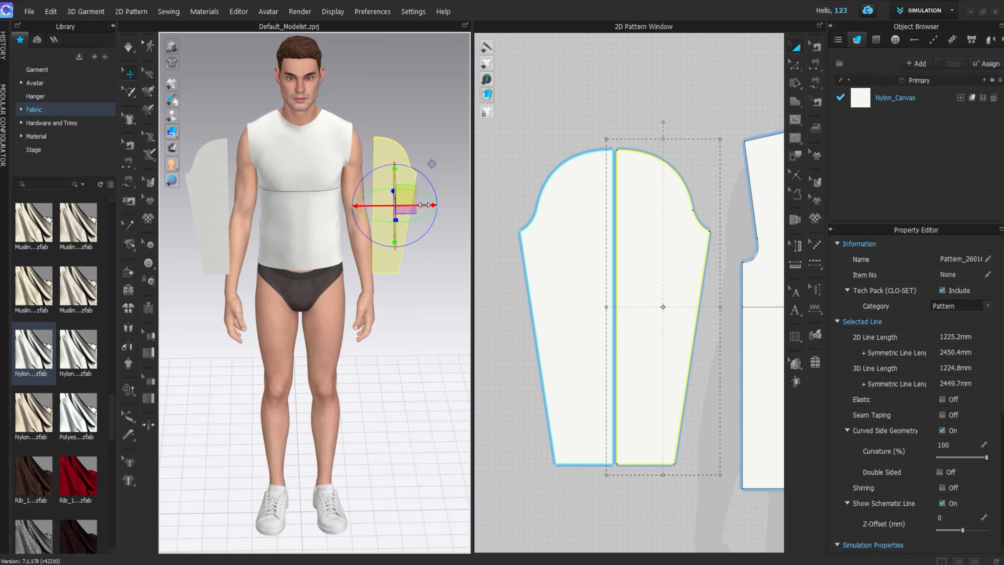
drag(415, 207, 271, 207)
- Merge the two sleeve halves along their shared centre edge into one full sleeve
key(z)
click(615, 269)
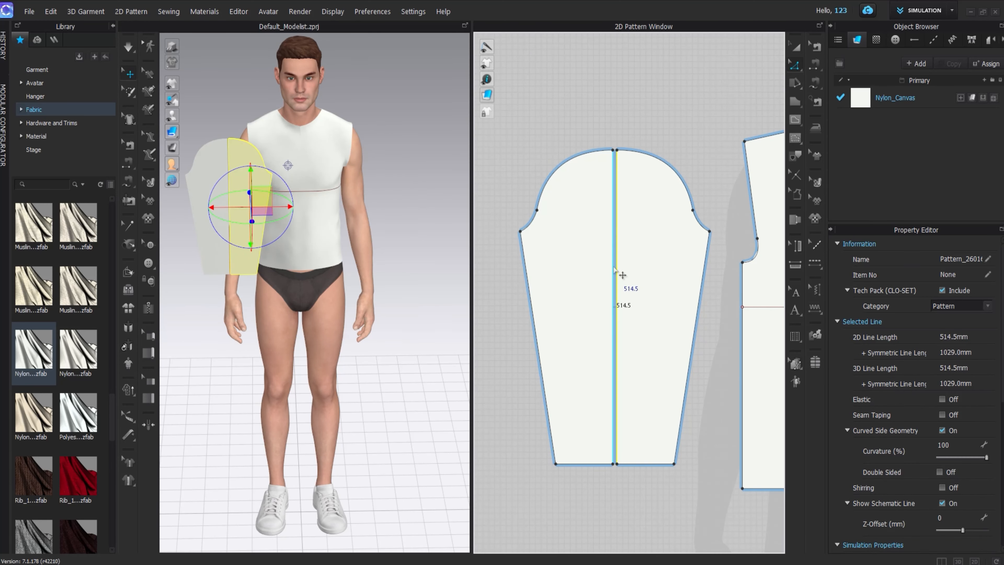
right_click(614, 269)
click(640, 408)
scroll(633, 228, down, 2)
middle_drag(633, 228, 582, 217)
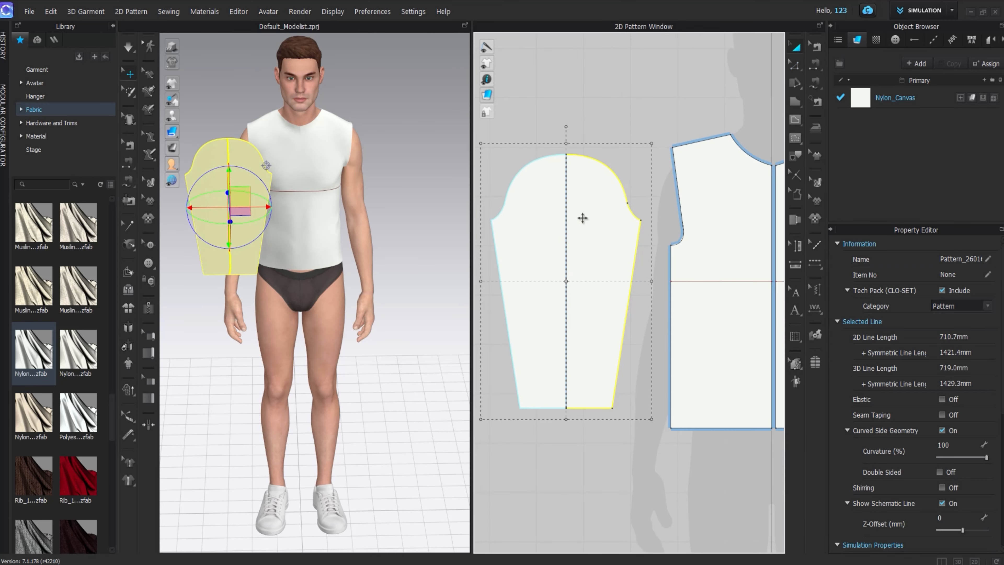
right_drag(243, 253, 249, 229)
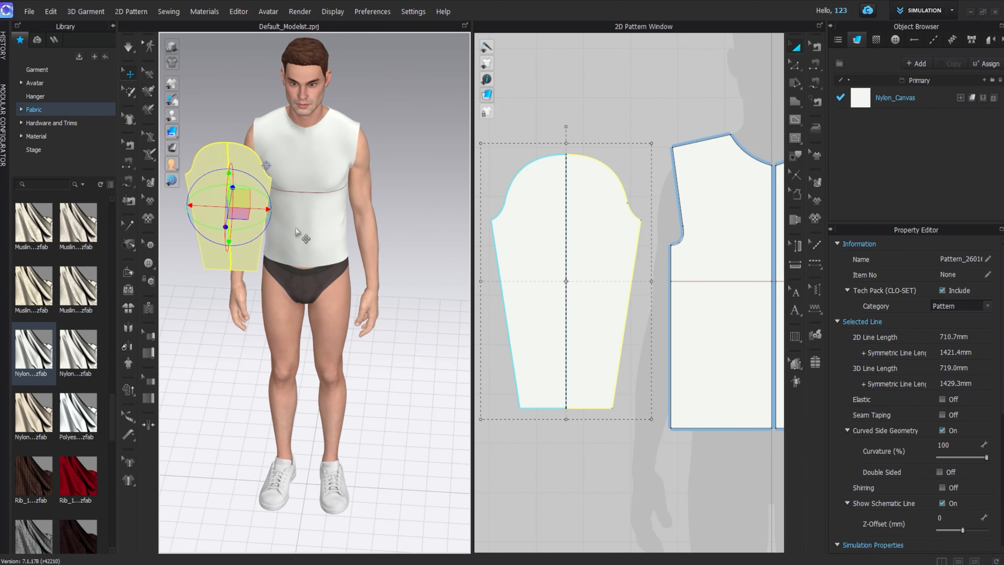
click(553, 233)
scroll(578, 243, down, 4)
middle_drag(581, 249, 509, 249)
scroll(569, 318, down, 2)
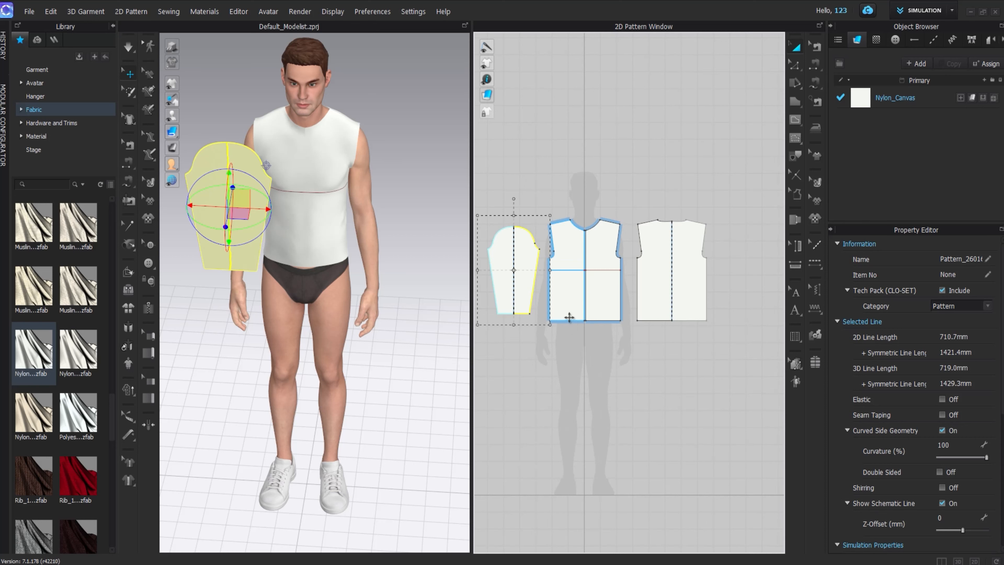
key(ctrl+v)
click(256, 185)
click(754, 253)
key(Delete)
- Remove the symmetric link between the two halves of the merged sleeve
click(525, 246)
middle_drag(517, 246, 530, 253)
right_click(527, 254)
click(562, 178)
scroll(532, 269, up, 1)
- Place a mirrored symmetric copy of the full sleeve level with the original, on the far side of the back piece
drag(533, 277, 532, 277)
key(ctrl+d)
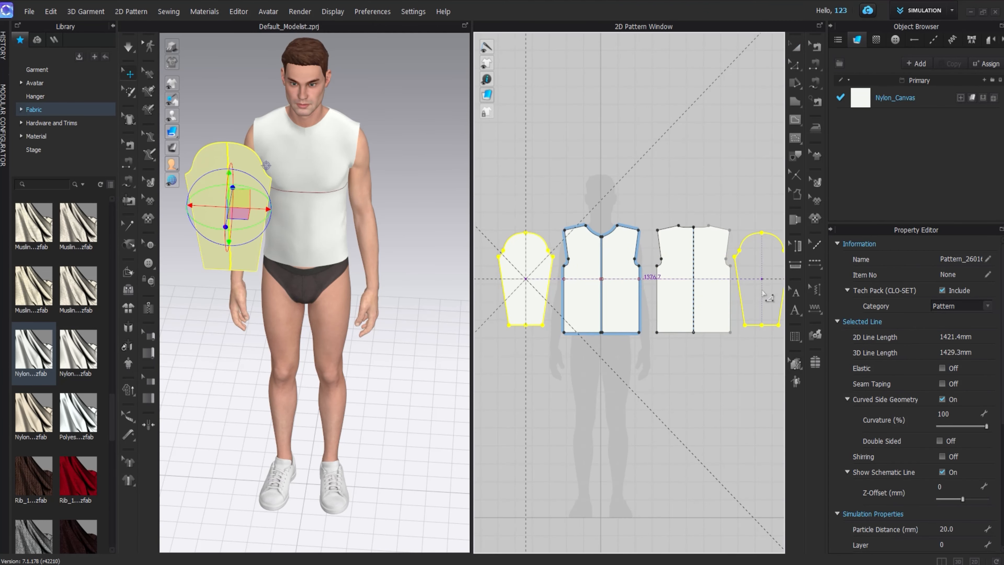
click(767, 295)
click(600, 377)
click(547, 261)
- Sew the sleeve caps to the armholes with free sewing, one cap part to the front armhole and the other to the back armhole
click(815, 83)
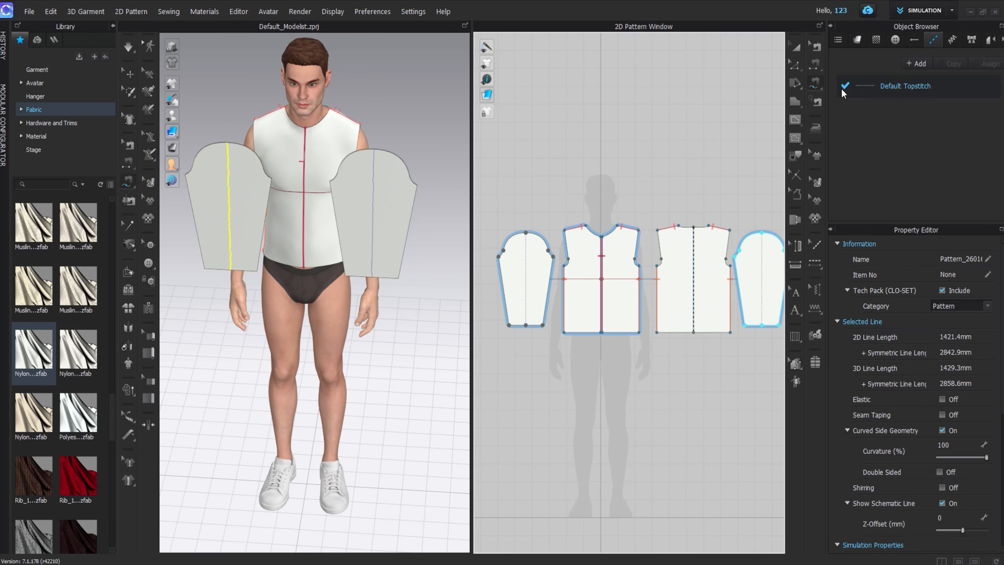
click(563, 264)
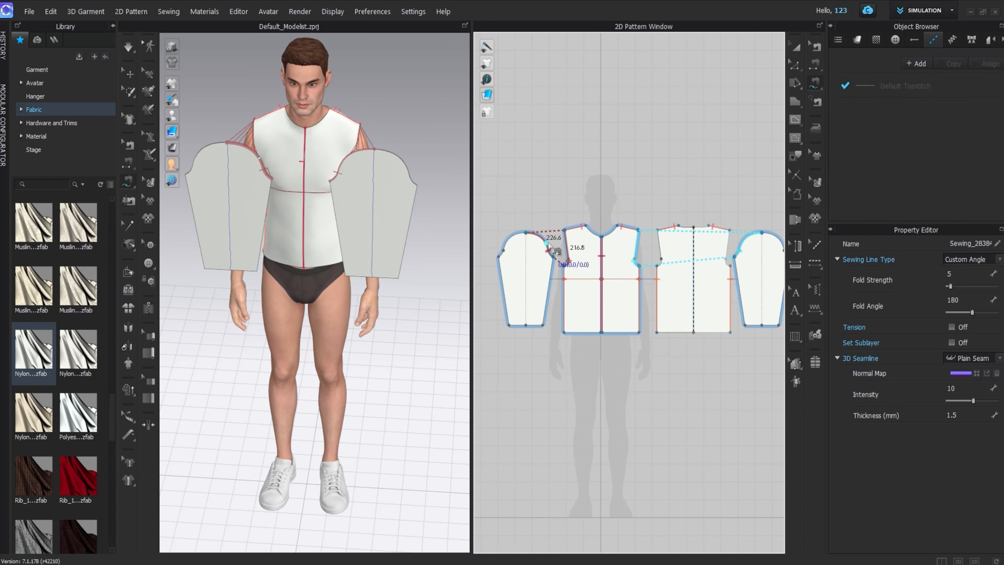
click(508, 242)
middle_drag(656, 269, 629, 269)
click(702, 229)
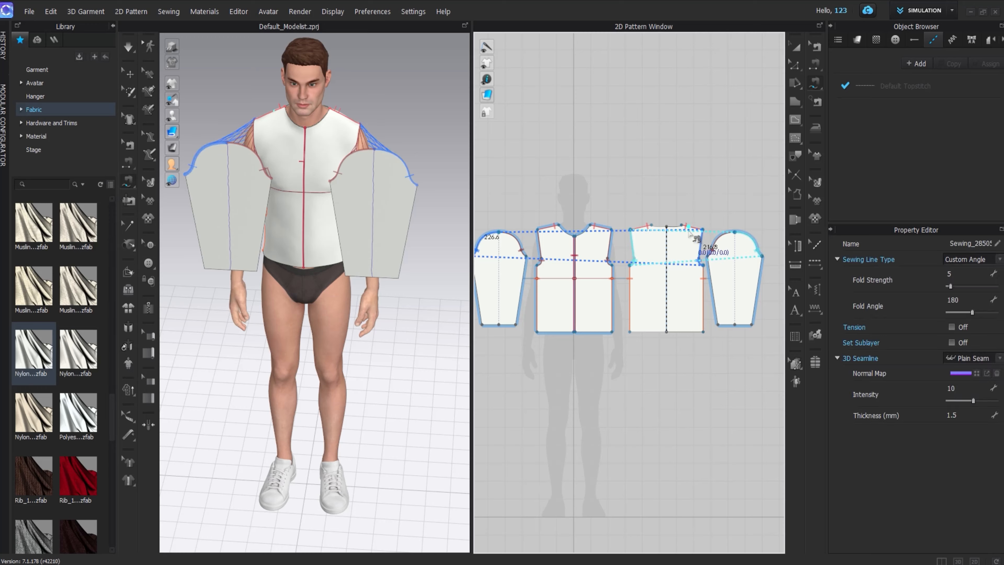
- Simulate the garment so the sewn sleeves are pulled onto the avatar's arms
right_drag(395, 170, 490, 146)
click(795, 46)
middle_drag(542, 268, 614, 274)
click(128, 47)
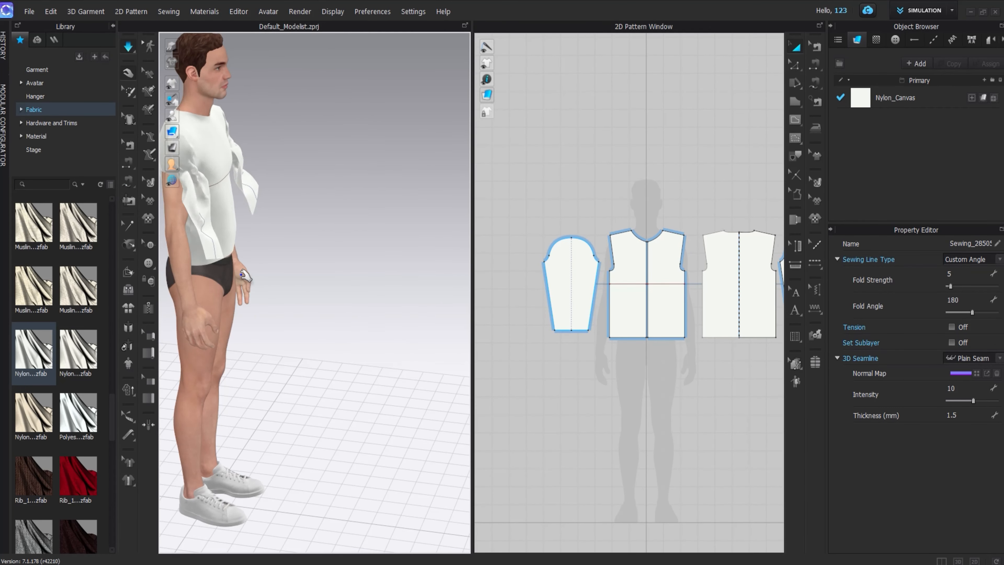
middle_drag(303, 271, 424, 272)
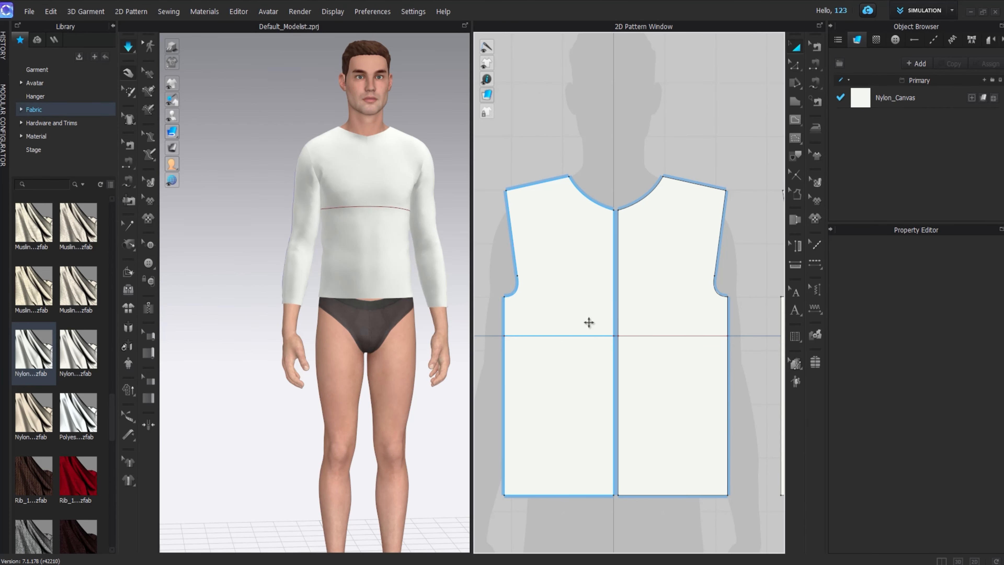
- Draw an internal line about 301 mm long on the front, curving from the neck-shoulder point and running straight down to the horizontal line
click(795, 119)
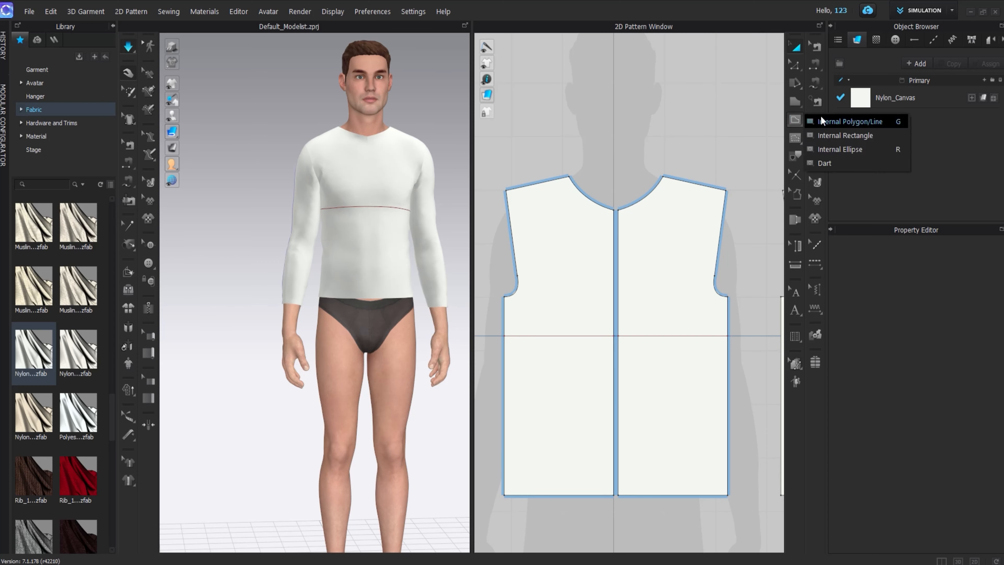
click(870, 123)
click(569, 177)
click(584, 260)
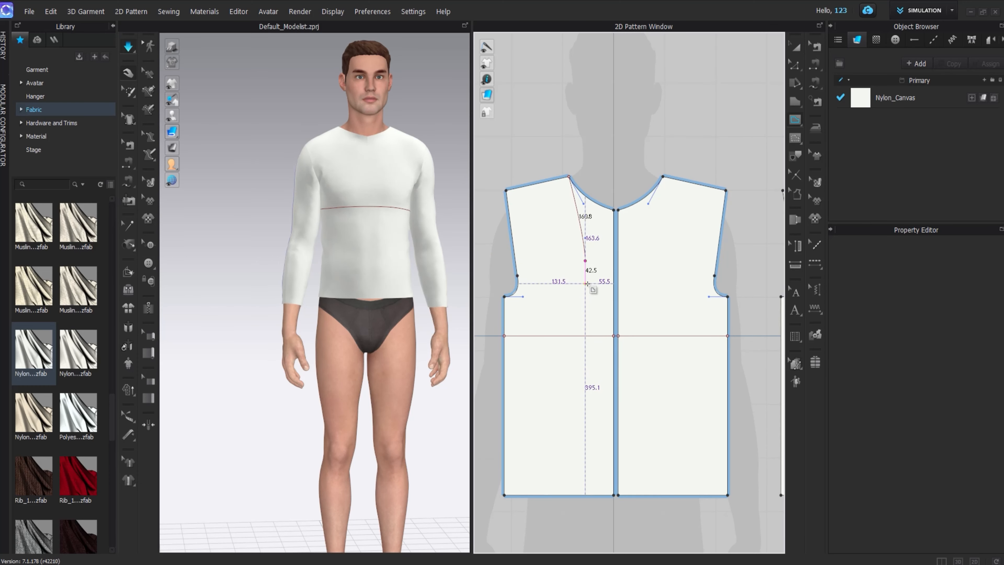
double_click(585, 335)
key(z)
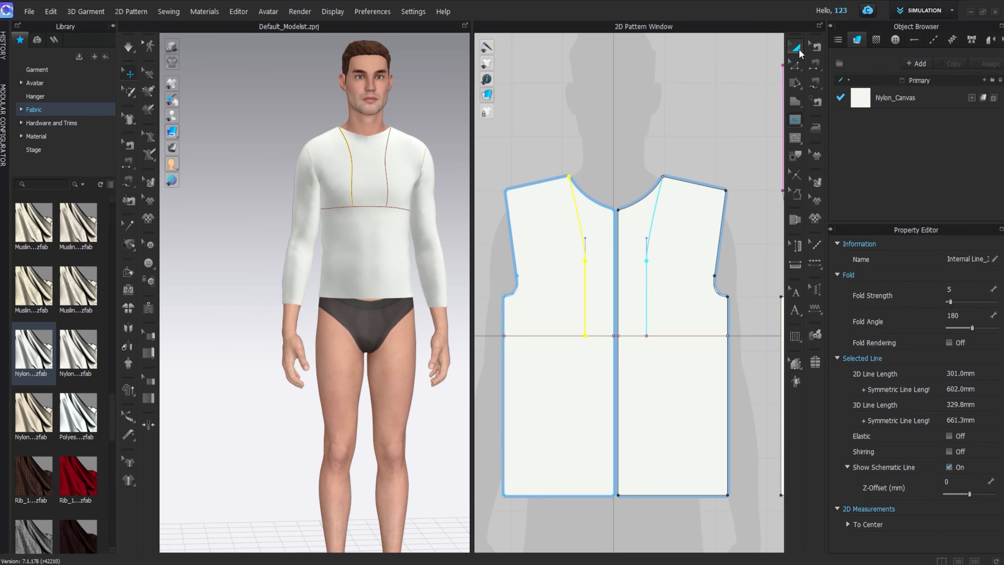
- Reshape the internal line by moving its middle point toward the centre, swinging the curve handle outward and aligning the lower endpoint below it
scroll(572, 180, up, 3)
drag(571, 179, 562, 183)
key(ctrl+z)
middle_drag(587, 276, 570, 192)
drag(590, 285, 595, 285)
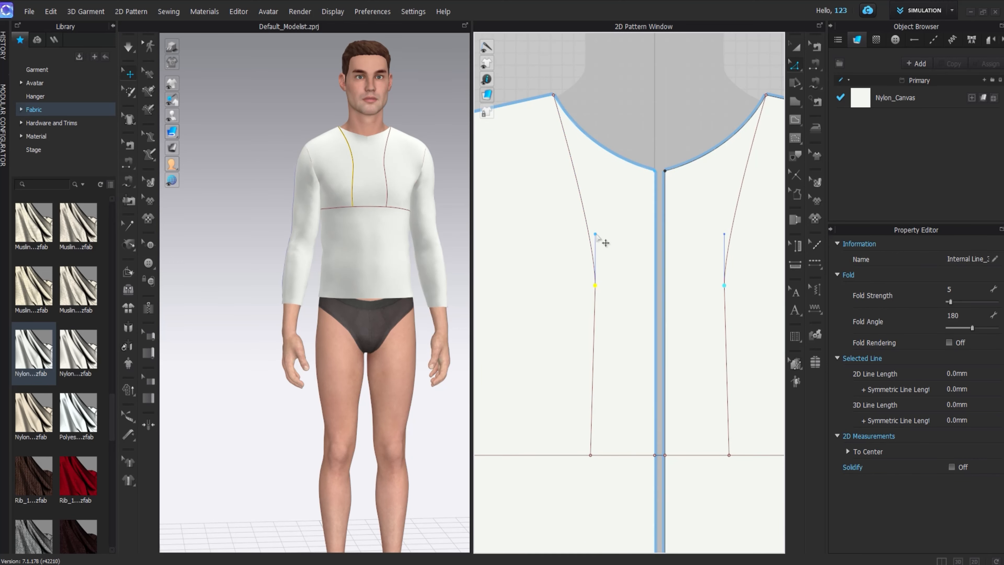
drag(582, 230, 565, 226)
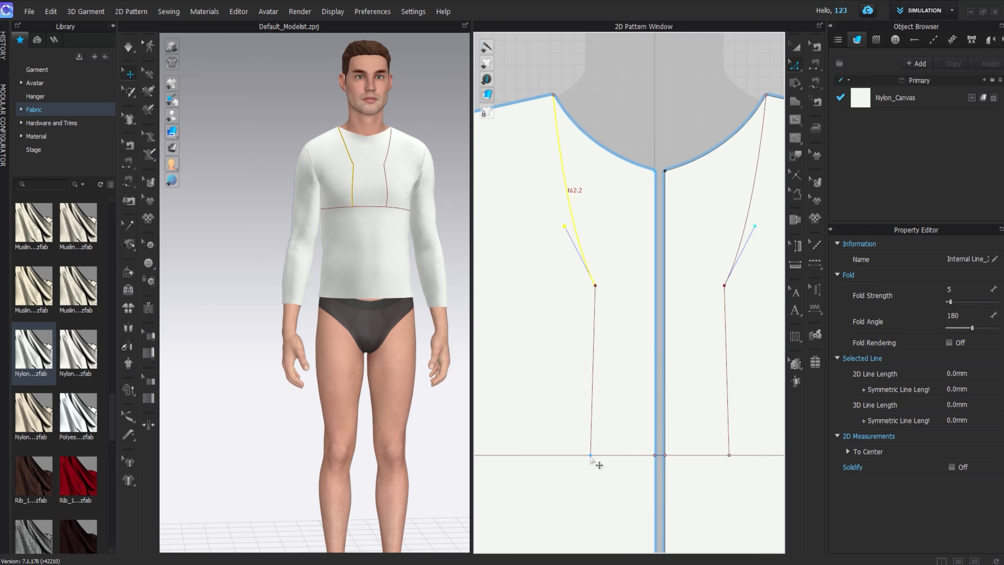
drag(591, 455, 596, 455)
right_drag(391, 226, 355, 182)
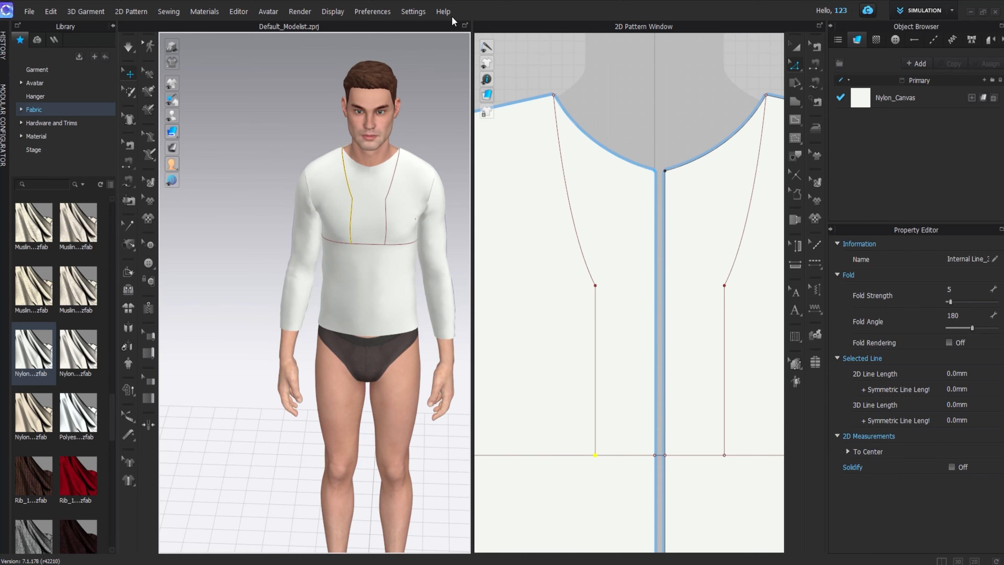
- Cut and sew the front pieces along the horizontal internal line, and simulate the garment
click(592, 278)
click(796, 47)
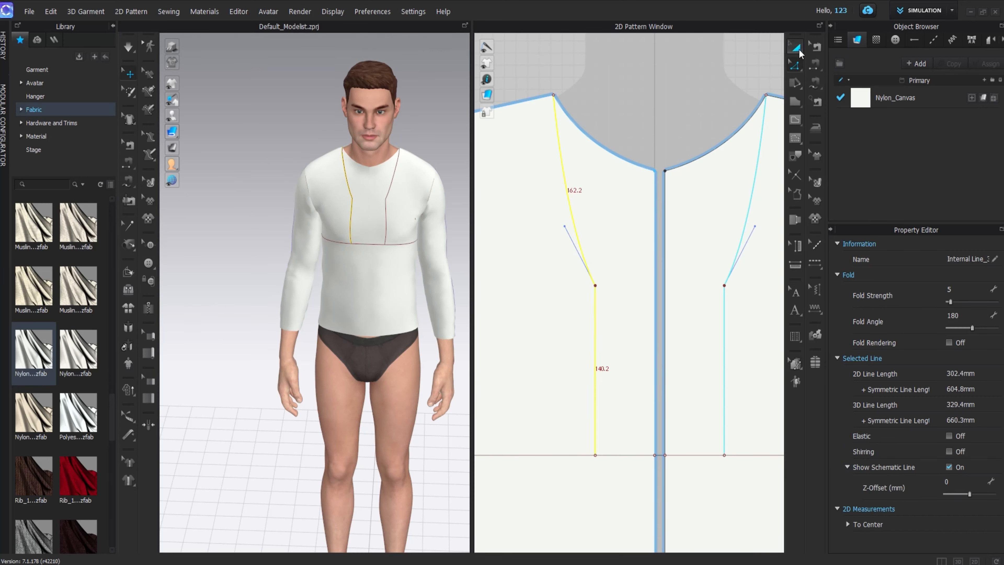
scroll(569, 196, down, 3)
click(586, 325)
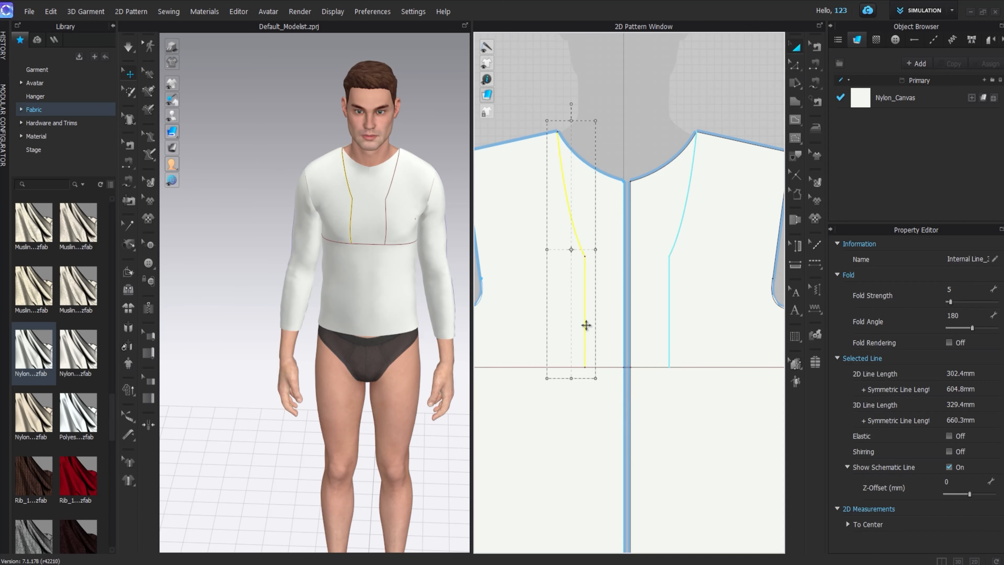
click(547, 368)
right_click(550, 368)
click(575, 255)
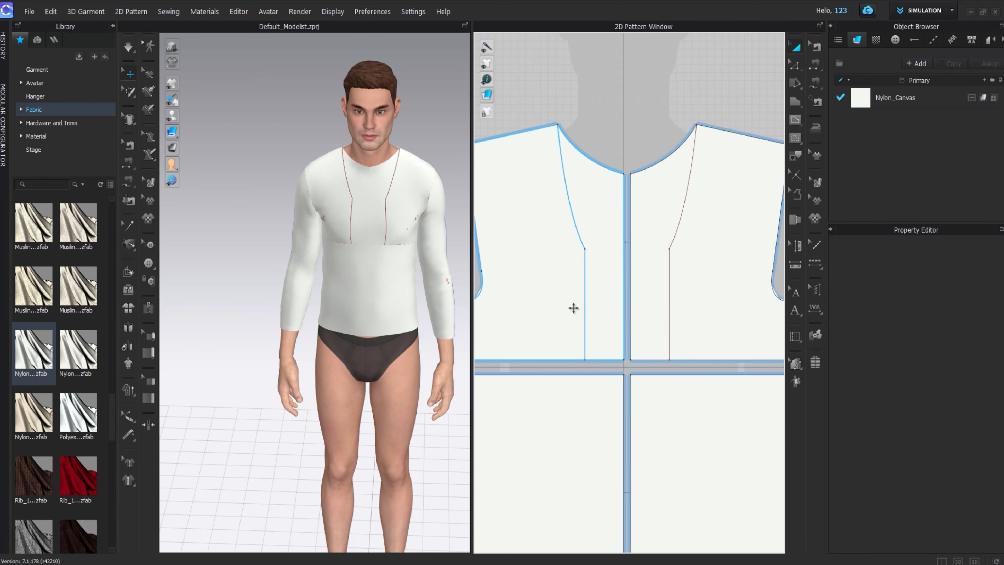
key(space)
- Nudge the internal line's lower endpoint toward the centre and add points along its straight part, shifting them to bend it gently
click(584, 270)
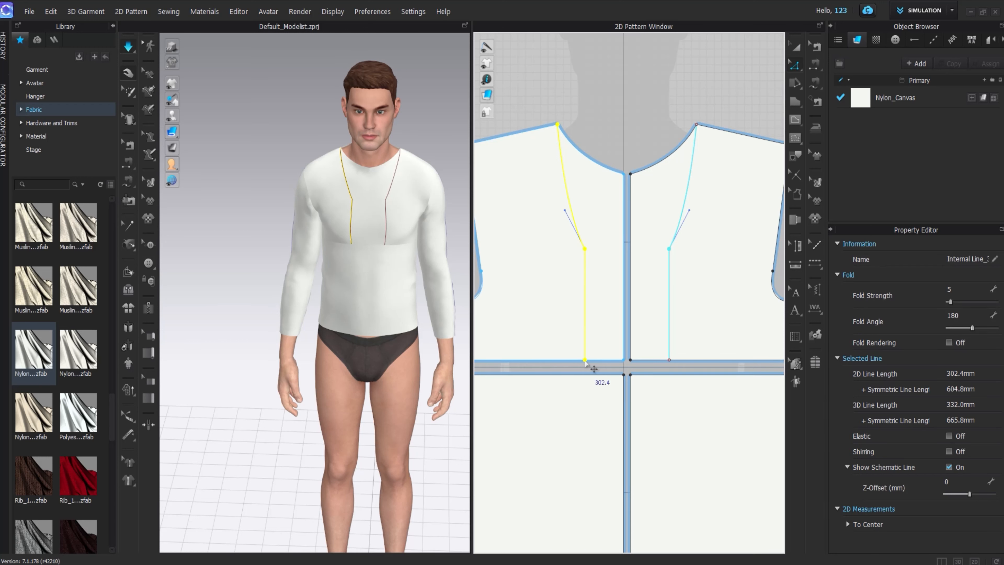
key(x)
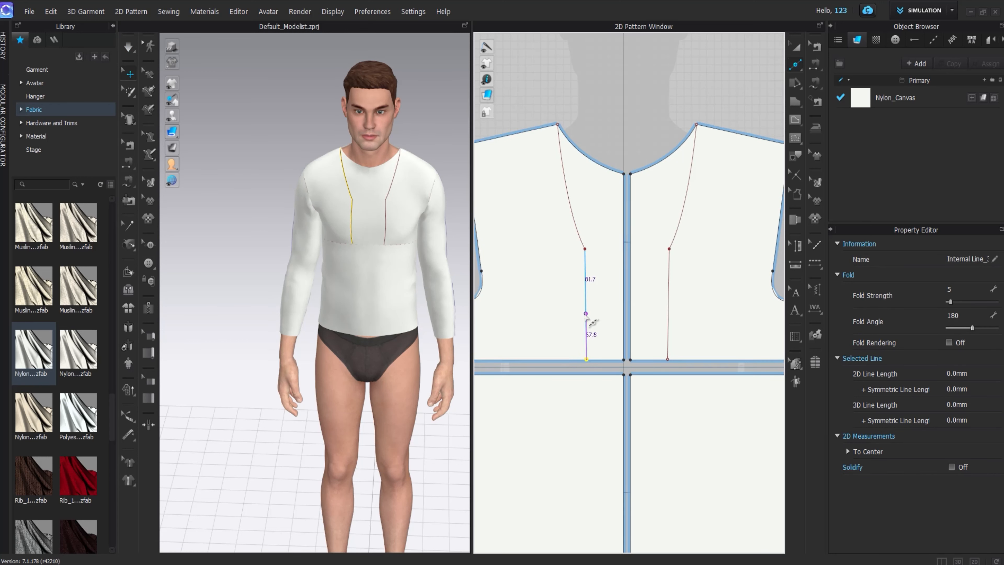
click(592, 349)
scroll(588, 320, up, 3)
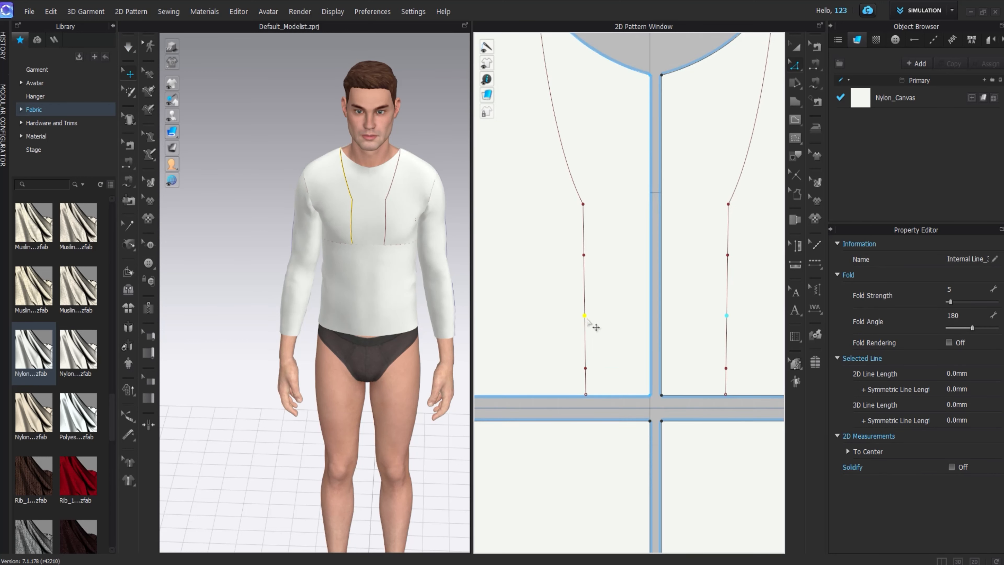
right_drag(382, 281, 383, 252)
scroll(594, 271, down, 2)
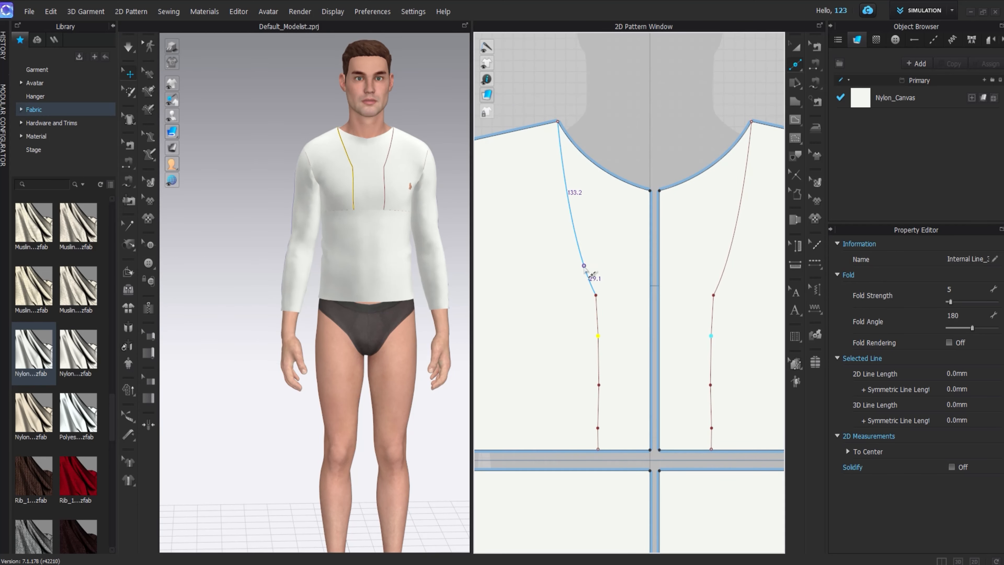
- Cut and sew the upper front pieces along the curved internal line running down from the neck-shoulder point
key(a)
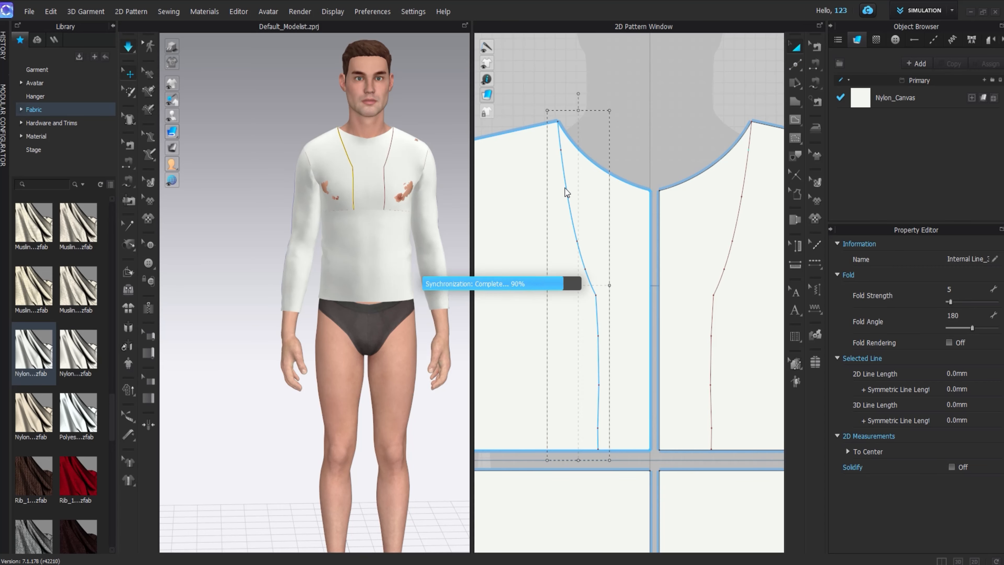
click(573, 218)
right_click(573, 220)
click(616, 386)
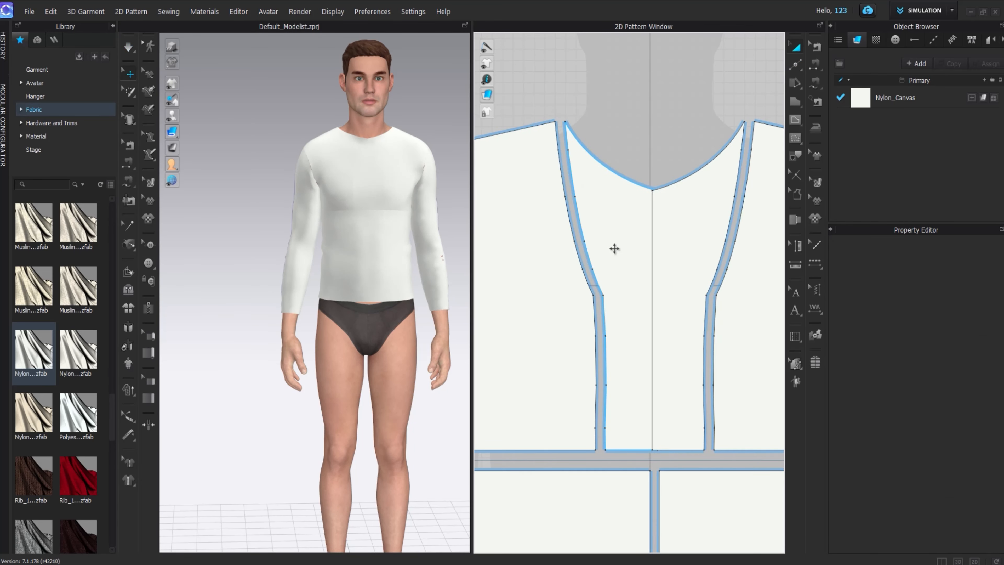
- Delete the centre front seam joining the two narrow upper centre panels
scroll(579, 246, down, 2)
click(596, 238)
click(815, 47)
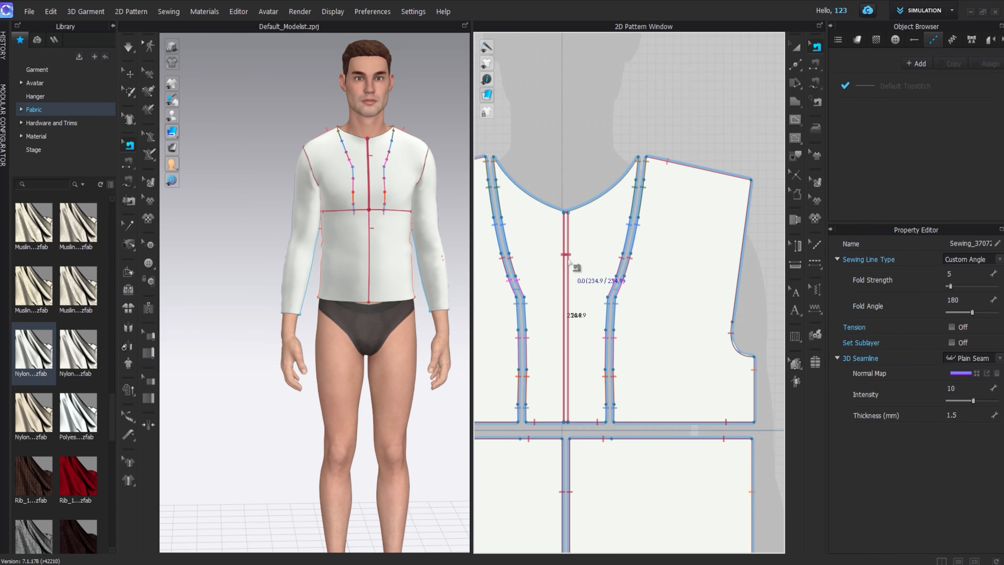
key(Delete)
- Move one upper centre panel away from its mirrored half and merge the two along their centre front edges
key(a)
click(582, 240)
middle_drag(602, 226, 627, 227)
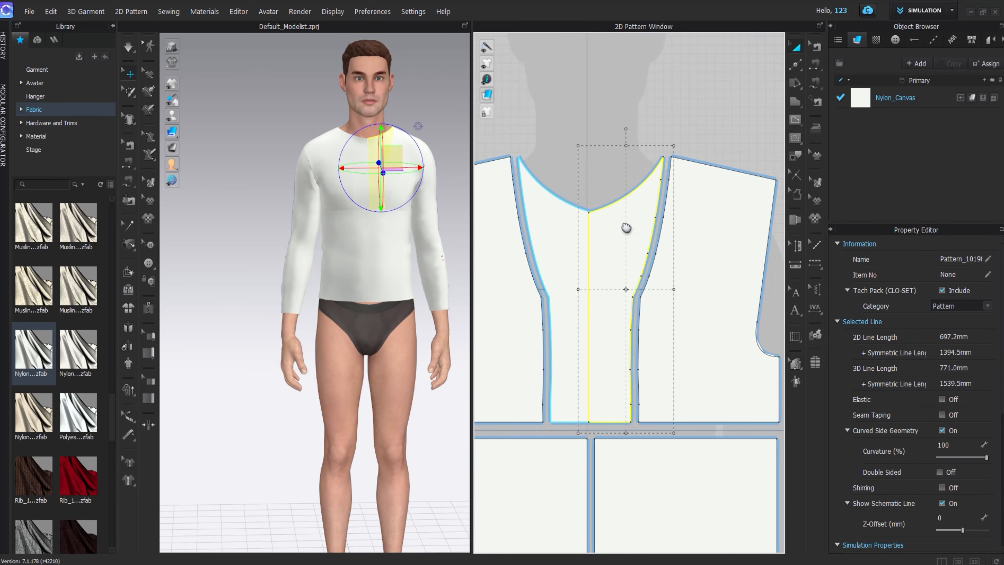
drag(627, 226, 709, 139)
key(z)
click(605, 239)
right_click(592, 233)
click(611, 374)
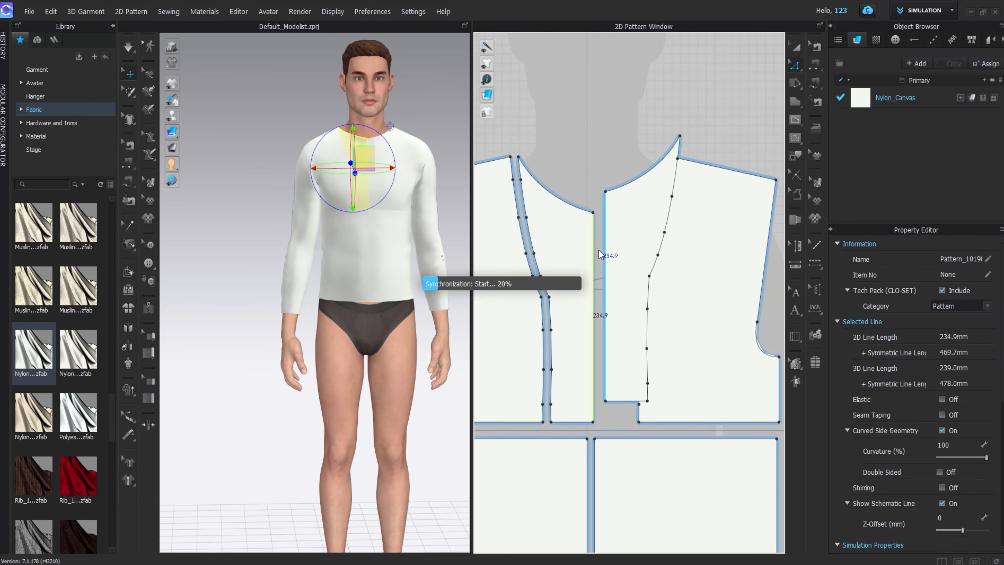
click(599, 251)
click(607, 168)
scroll(605, 293, down, 3)
middle_drag(604, 301, 616, 197)
key(a)
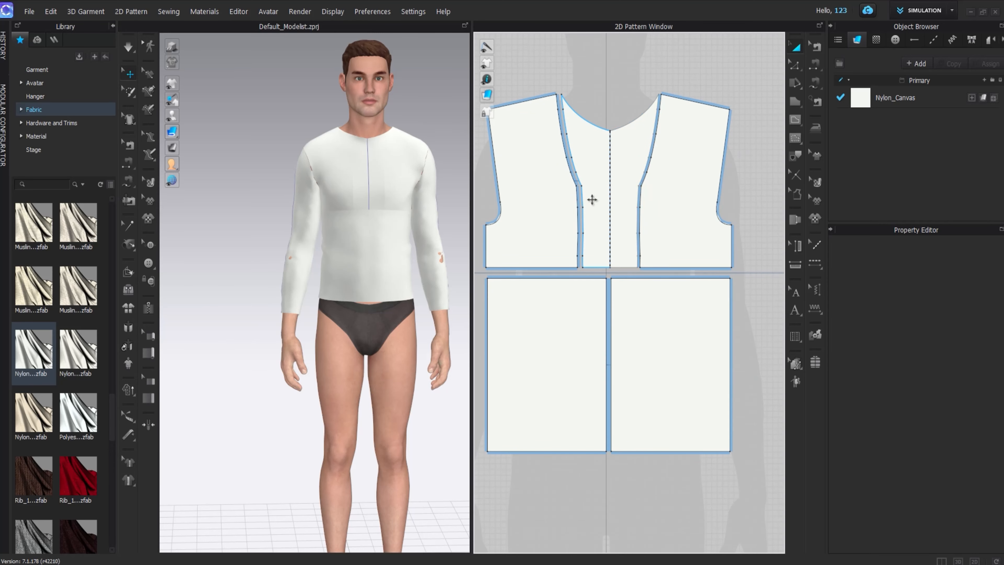
- Merge the two lower front panels along their centre front edges
click(794, 65)
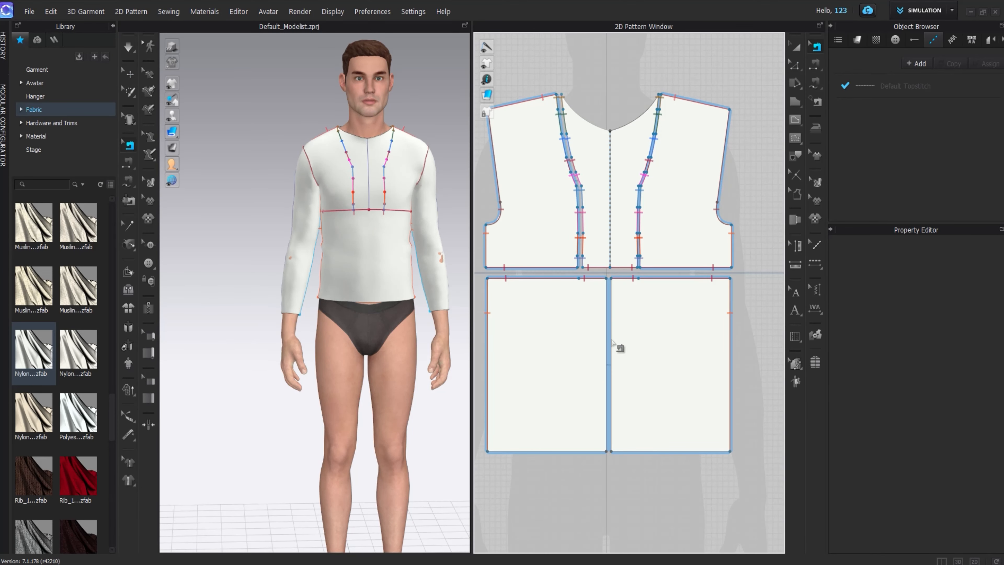
right_click(608, 397)
click(632, 485)
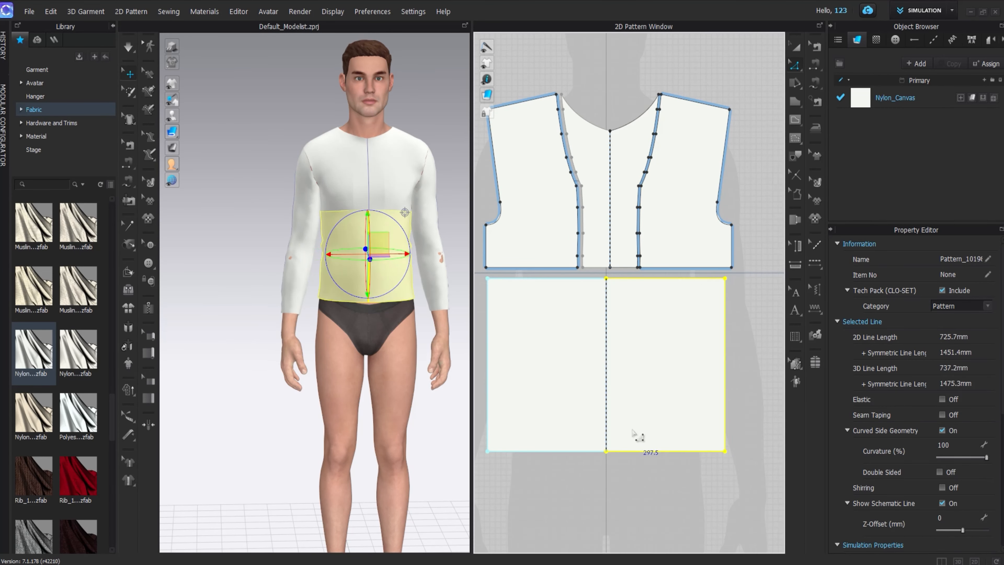
- Pull the lower front panel's two bottom corners down over the hips on the simulating garment
click(317, 323)
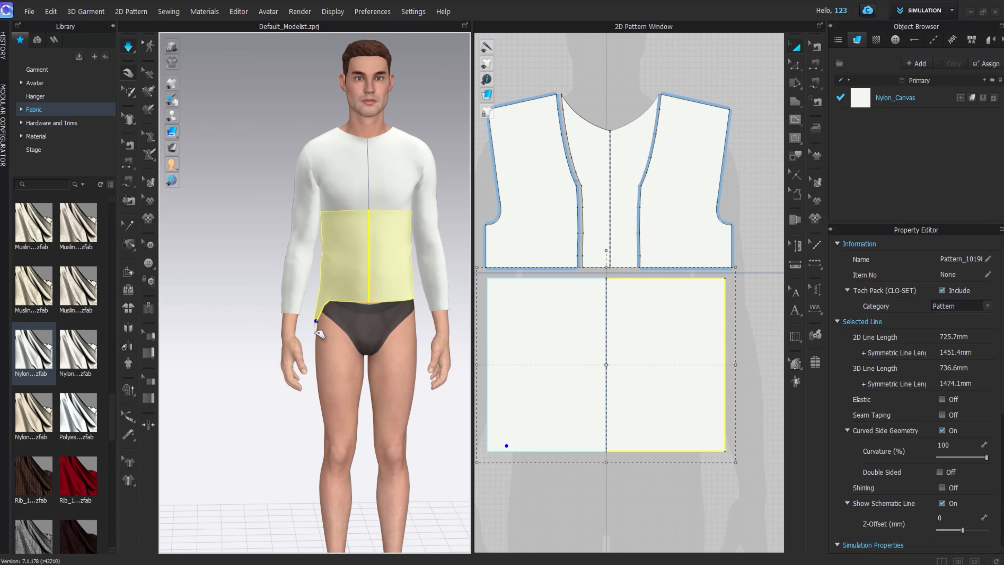
drag(420, 317, 424, 348)
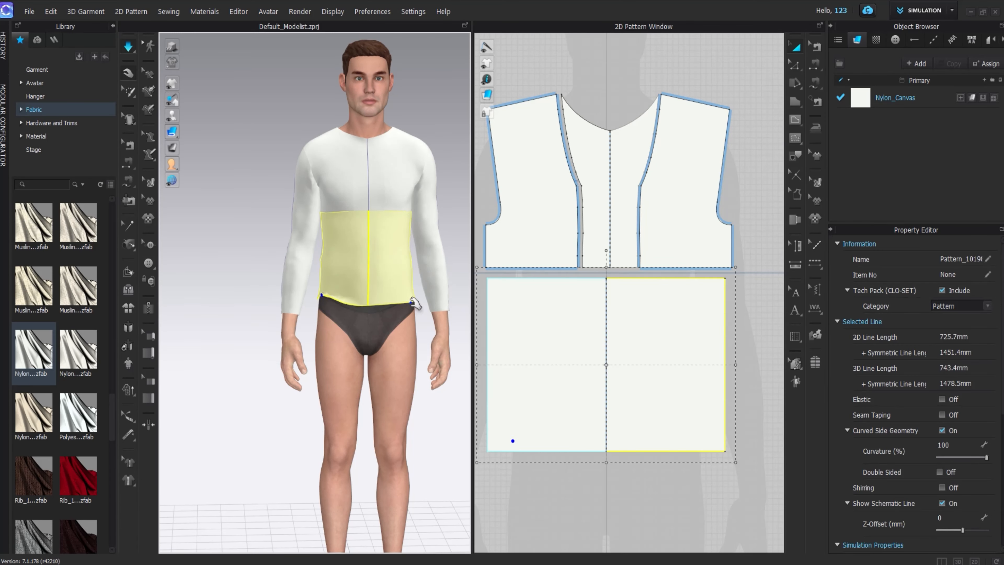
middle_drag(352, 299, 317, 345)
click(392, 247)
click(426, 192)
- Draw a hood side pattern above the front panels, with a curved back edge and an extension at the chin
scroll(506, 127, down, 3)
middle_drag(501, 102, 490, 324)
scroll(643, 199, up, 1)
scroll(645, 200, up, 2)
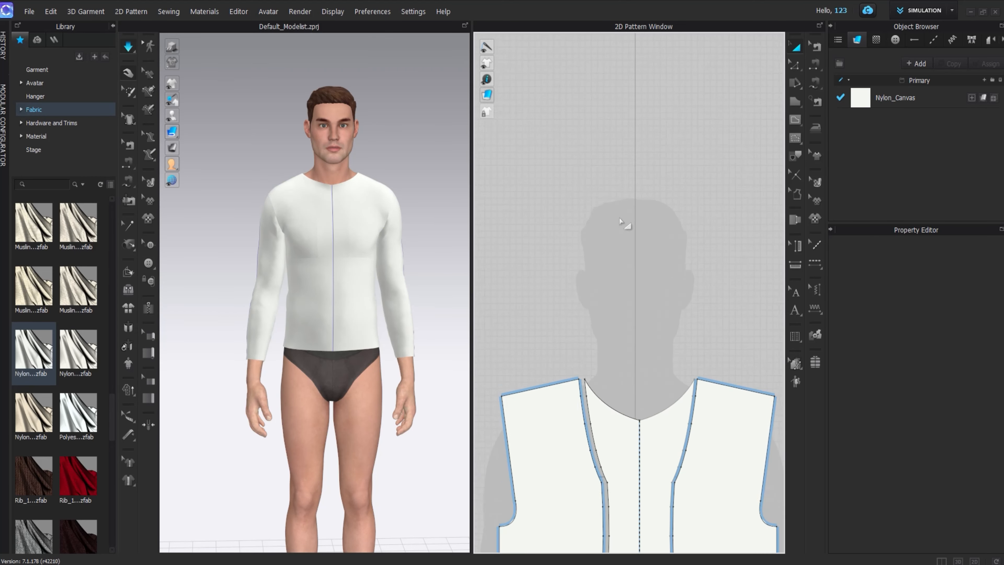
click(795, 103)
click(585, 187)
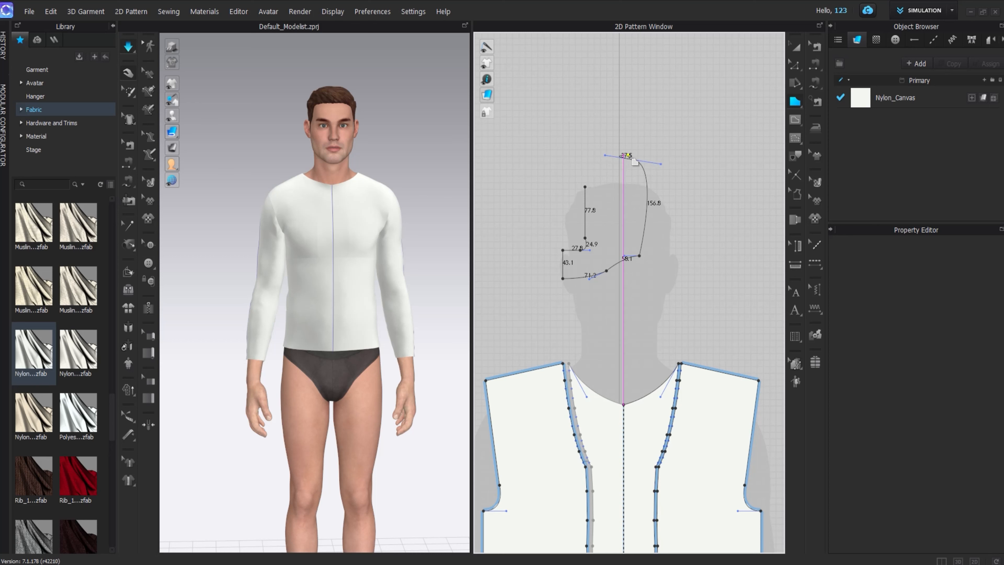
click(583, 187)
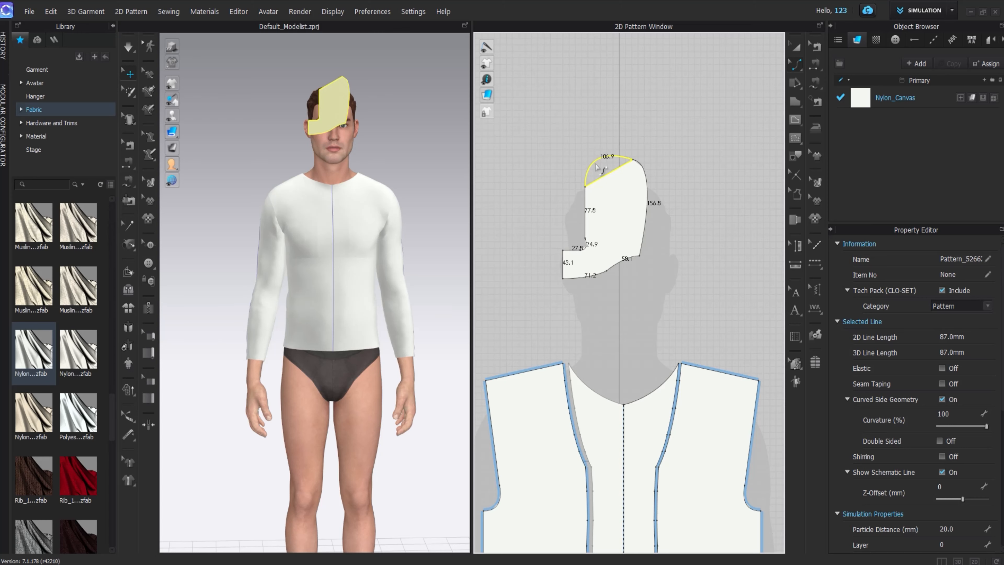
- Round the hood side pattern's top edge and reshape the inner corner where the face edge meets the chin extension
drag(596, 165, 596, 165)
scroll(637, 164, up, 2)
scroll(641, 236, up, 1)
middle_drag(642, 243, 658, 195)
key(z)
drag(538, 289, 543, 287)
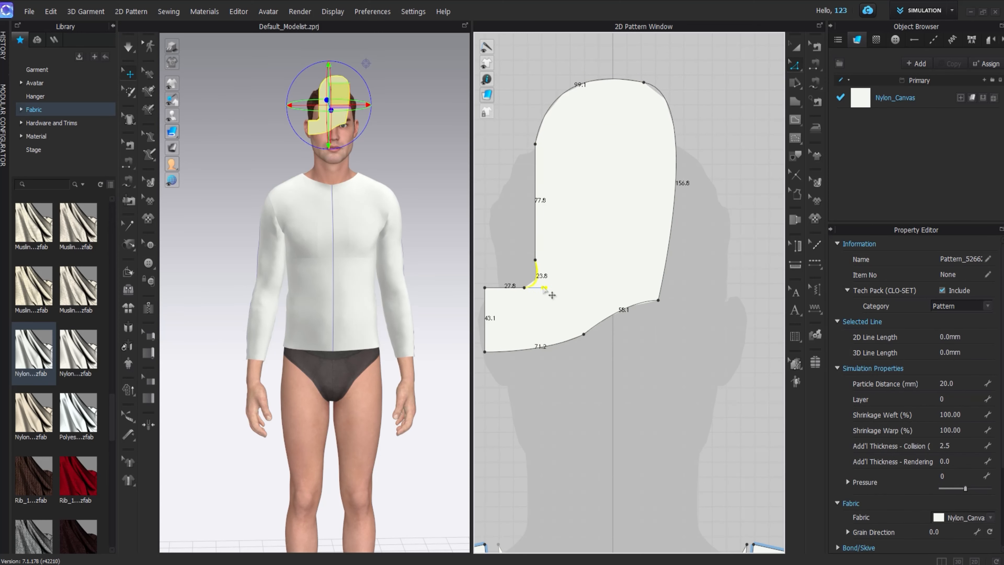
- Delete the hood side pattern with the chin extension from above the front panels
scroll(583, 204, down, 2)
middle_drag(583, 204, 612, 233)
key(a)
key(3)
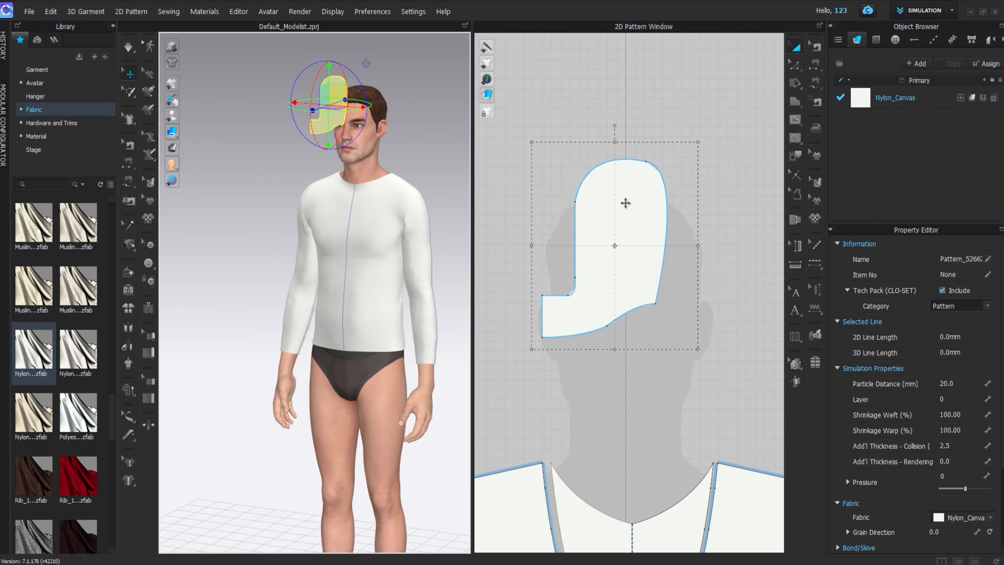
click(625, 204)
scroll(644, 341, down, 3)
drag(671, 347, 690, 369)
click(690, 237)
scroll(615, 322, up, 3)
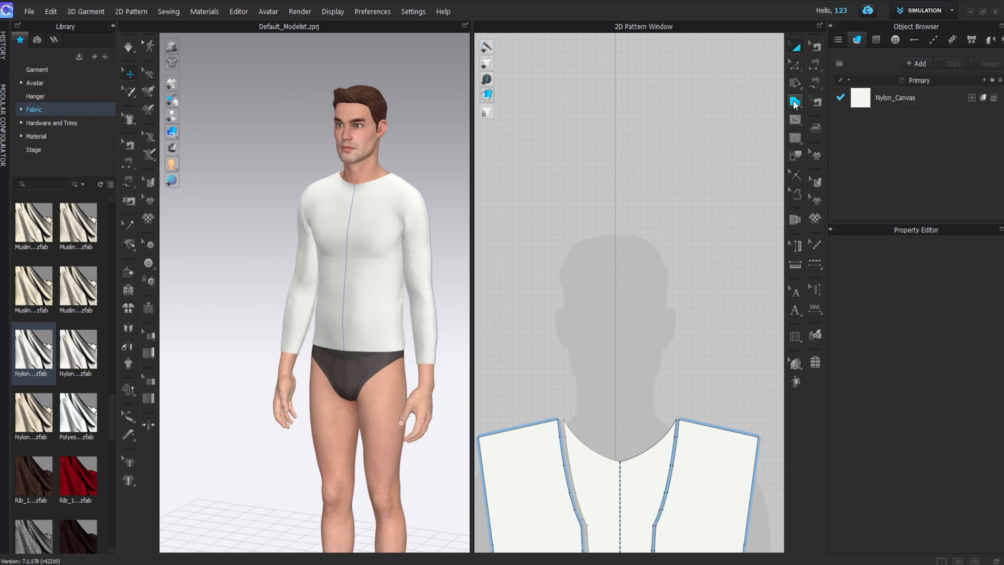
- Draw a new hood side pattern over the head silhouette, with a curved crown, back edge and neck edge
click(795, 102)
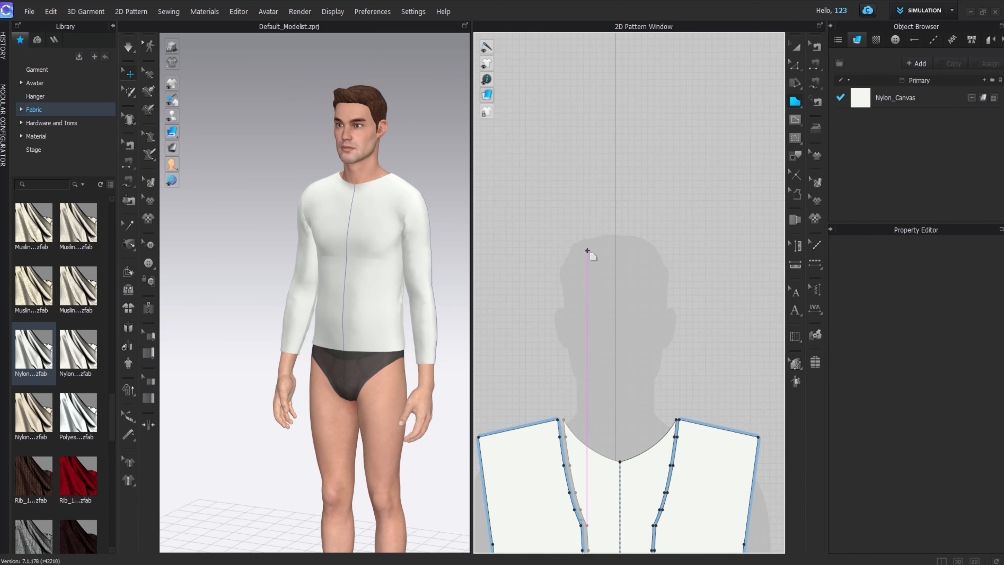
click(587, 248)
click(670, 254)
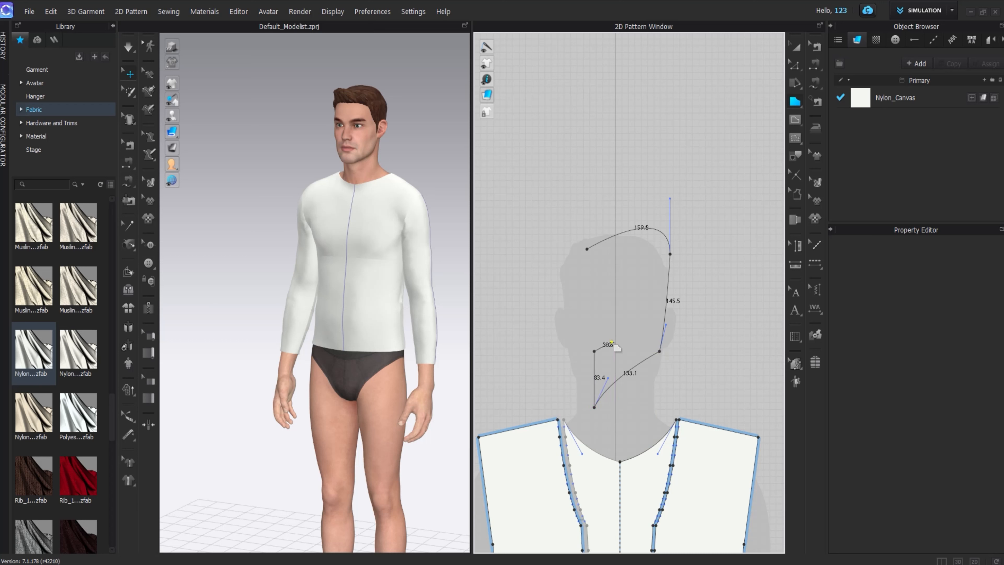
click(588, 253)
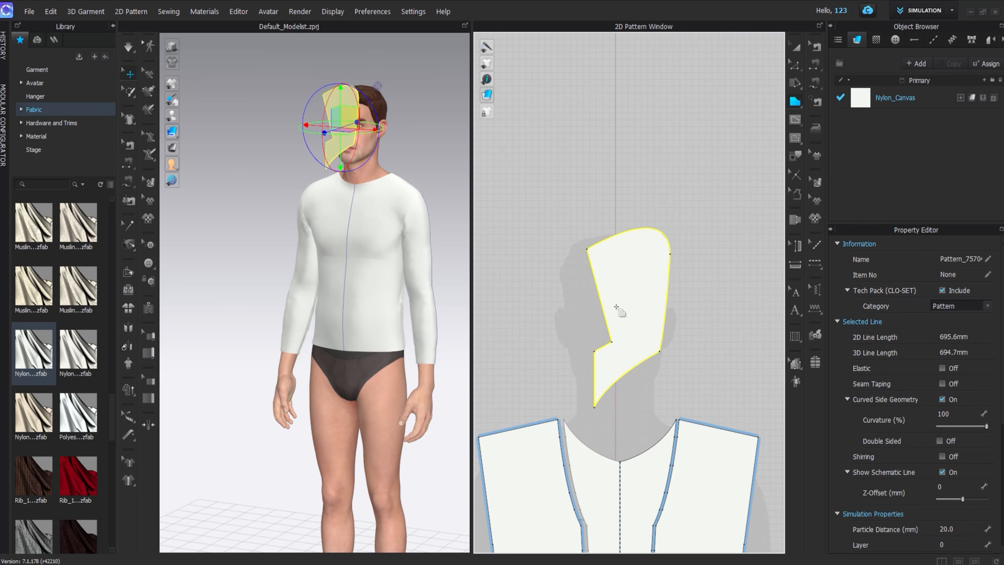
- Curve the hood side pattern's face-opening edge inward and reshape its lower front corner
key(v)
click(612, 342)
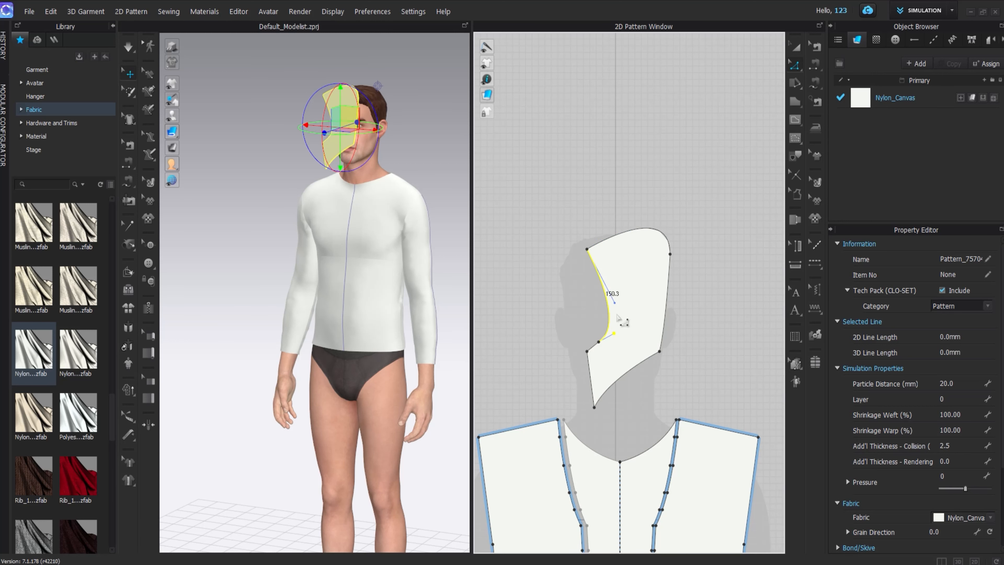
click(795, 47)
scroll(672, 249, down, 2)
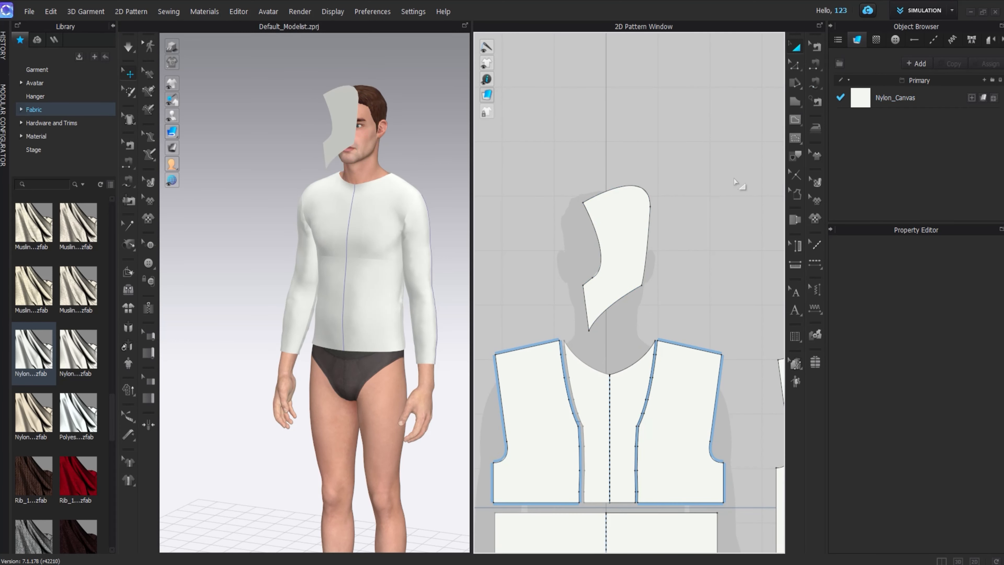
- Widen the hood side pattern by moving its back edge away from the face
click(815, 82)
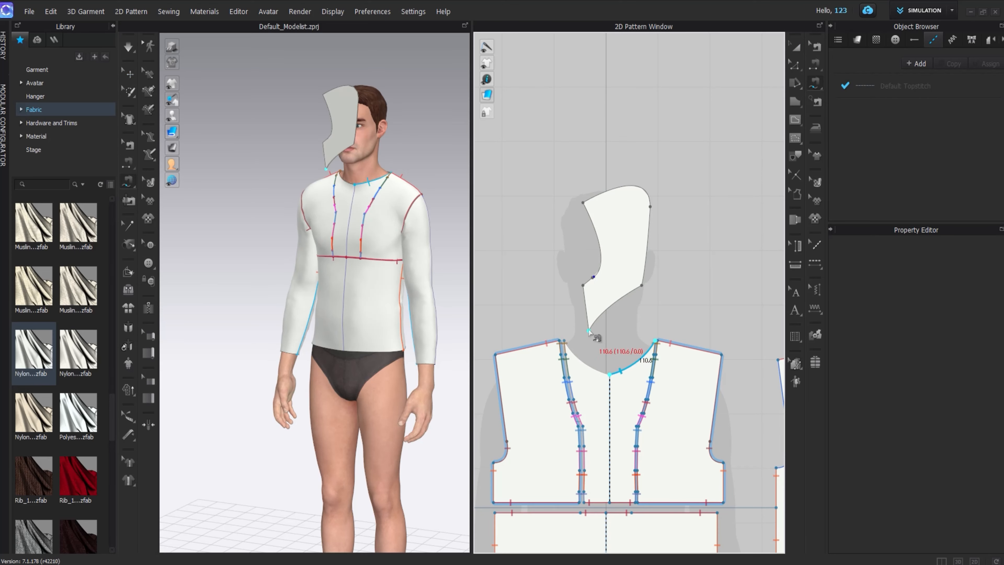
click(631, 295)
scroll(631, 295, down, 1)
key(a)
click(582, 233)
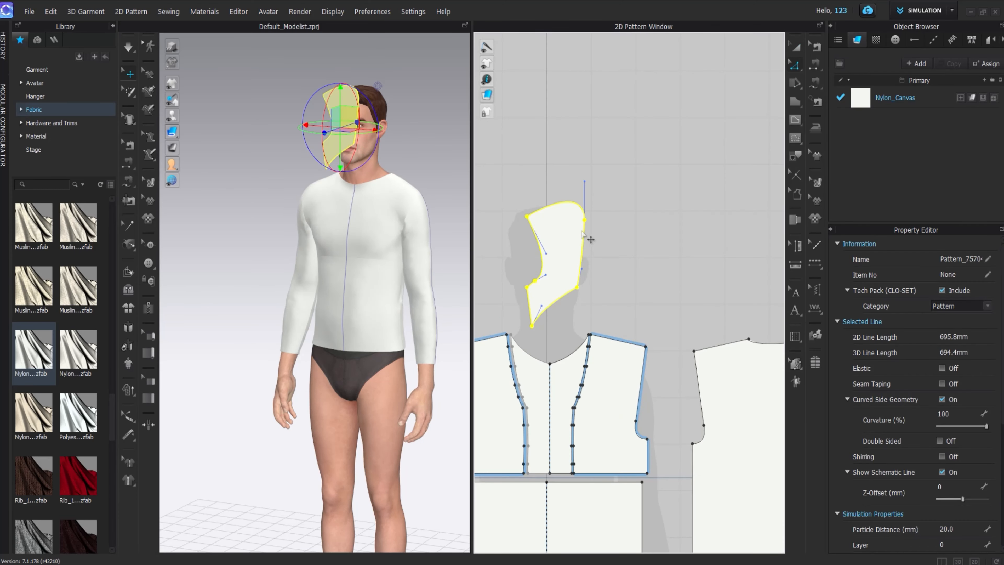
- Sew half of the front neckline to the front portion of the hood's lower edge, starting from the centre front
click(815, 82)
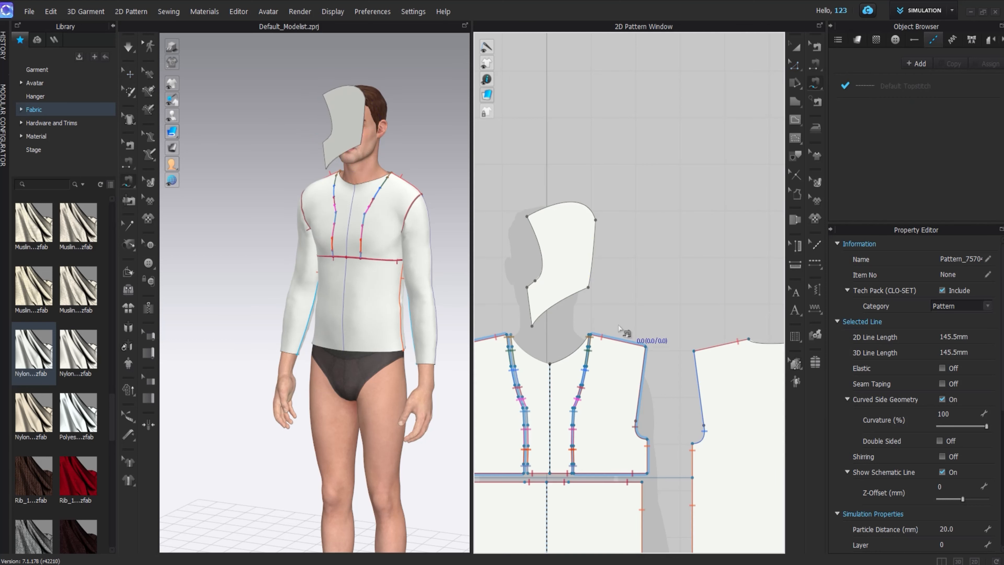
click(530, 325)
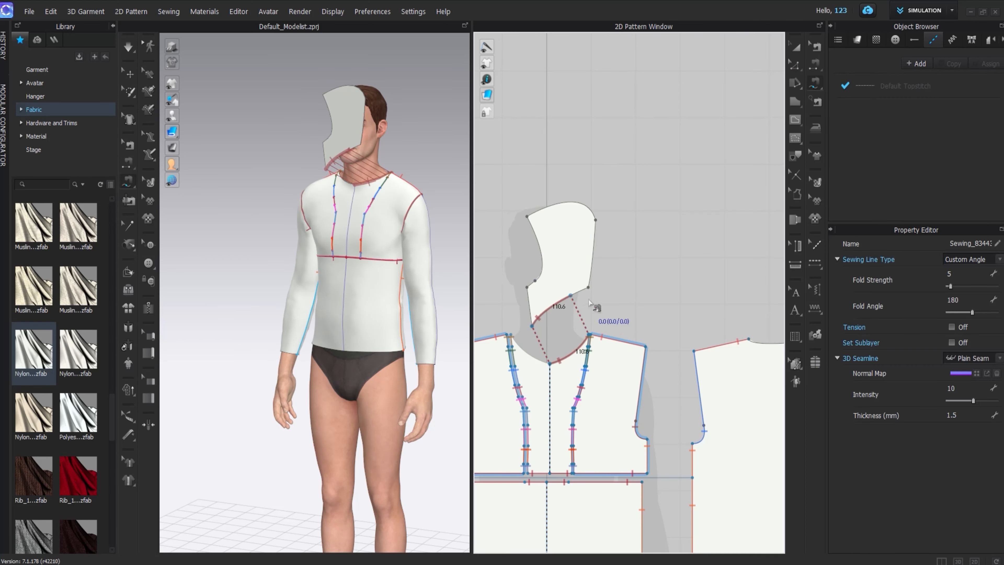
scroll(561, 312, down, 1)
key(a)
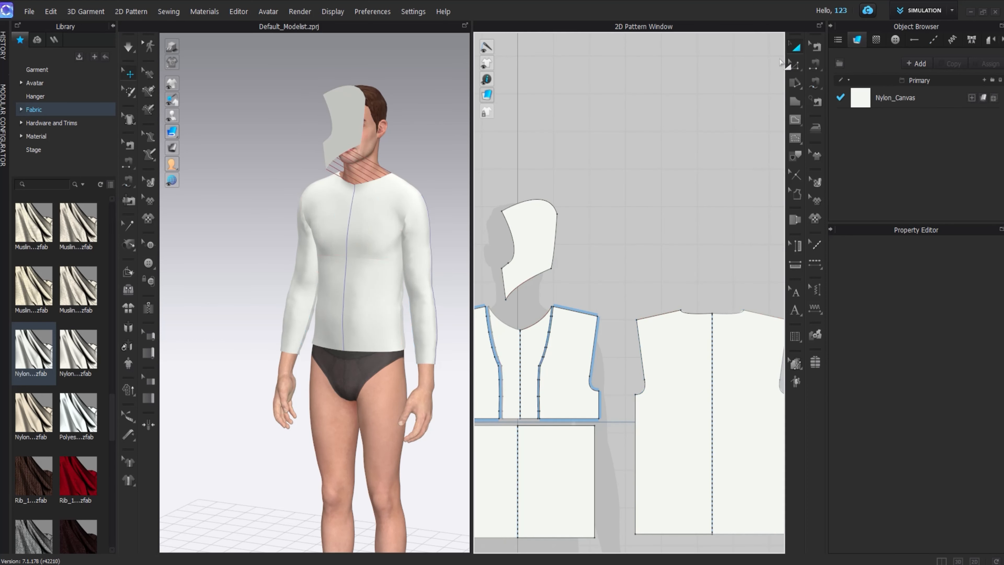
- Enlarge the hood's crown and back by moving the back edge and upper points outward
click(555, 241)
drag(566, 233, 576, 230)
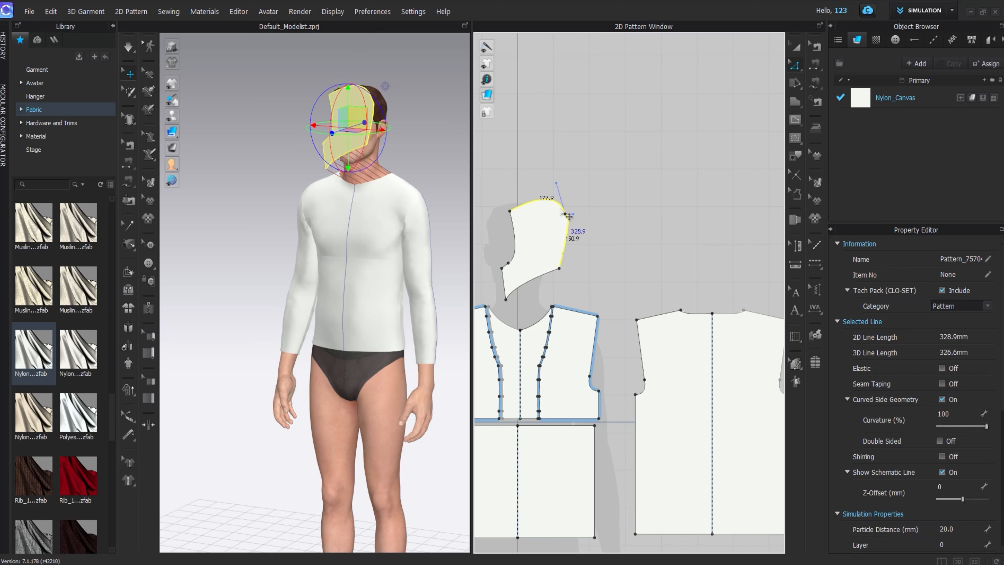
key(z)
scroll(585, 206, up, 5)
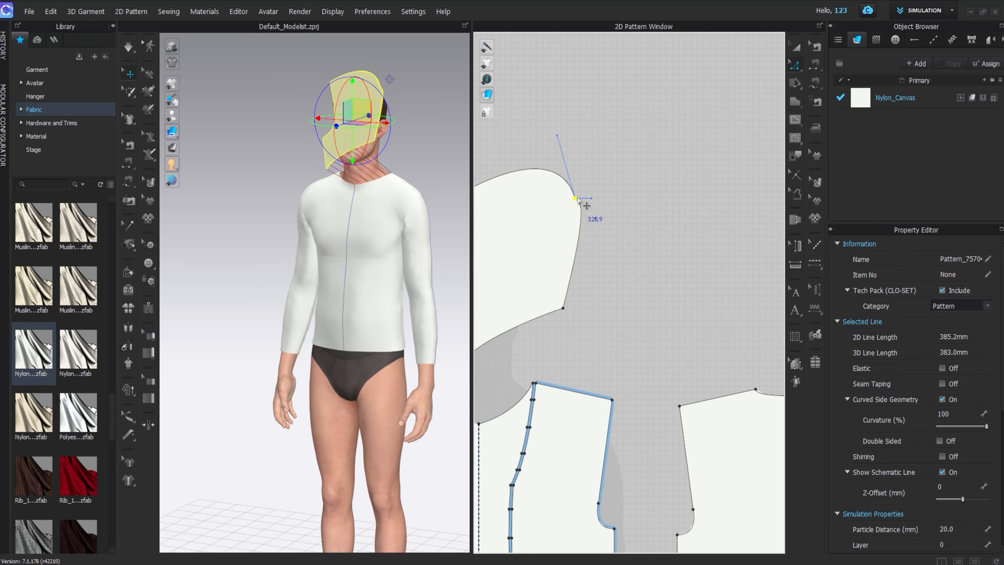
- Adjust the curve handles where the hood's crown meets its back edge to smooth the outline
click(585, 201)
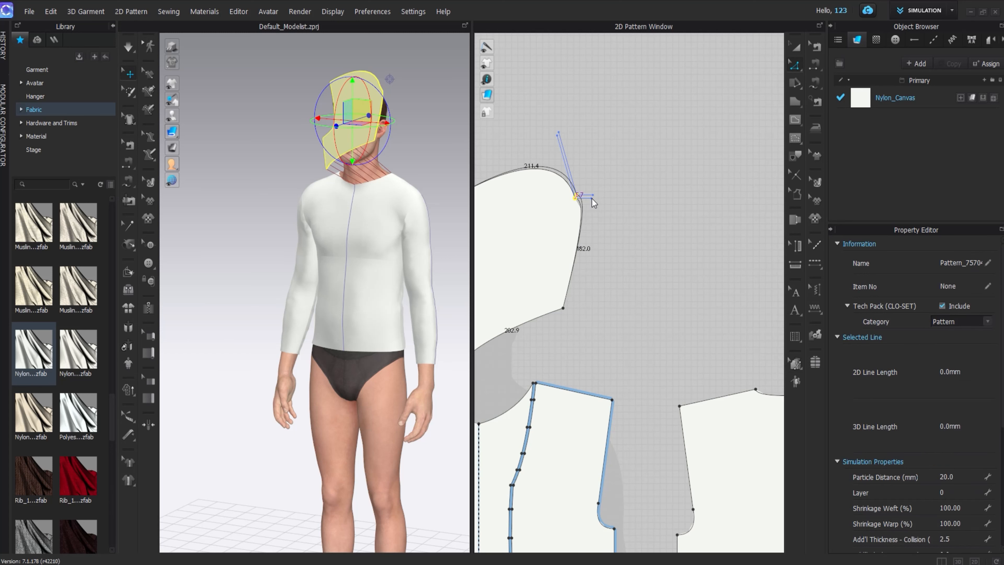
key(ctrl+z)
scroll(591, 202, up, 2)
drag(592, 199, 577, 229)
scroll(583, 239, down, 4)
middle_drag(586, 251, 611, 230)
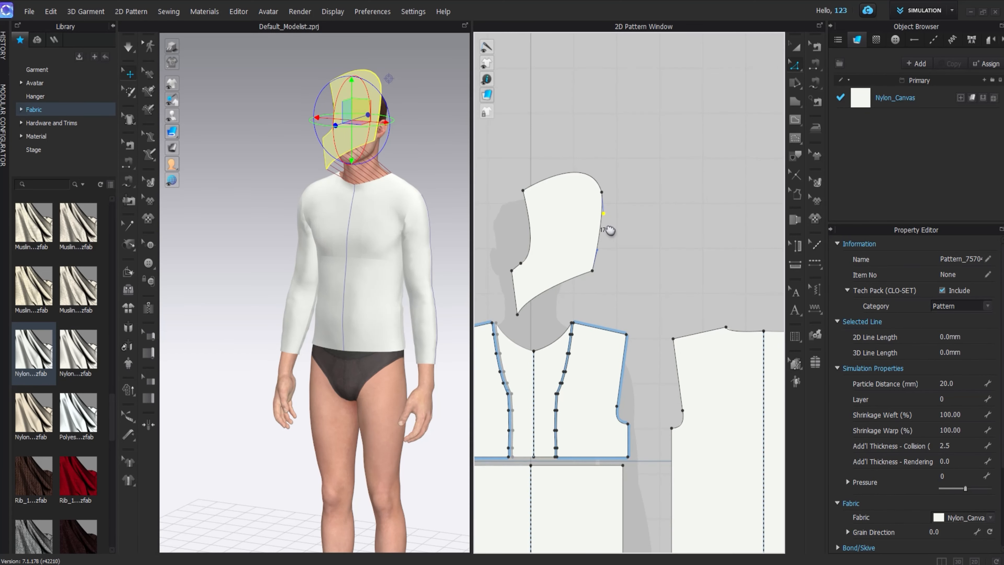
- Stretch the hood side pattern upward to make it taller
click(796, 47)
click(554, 199)
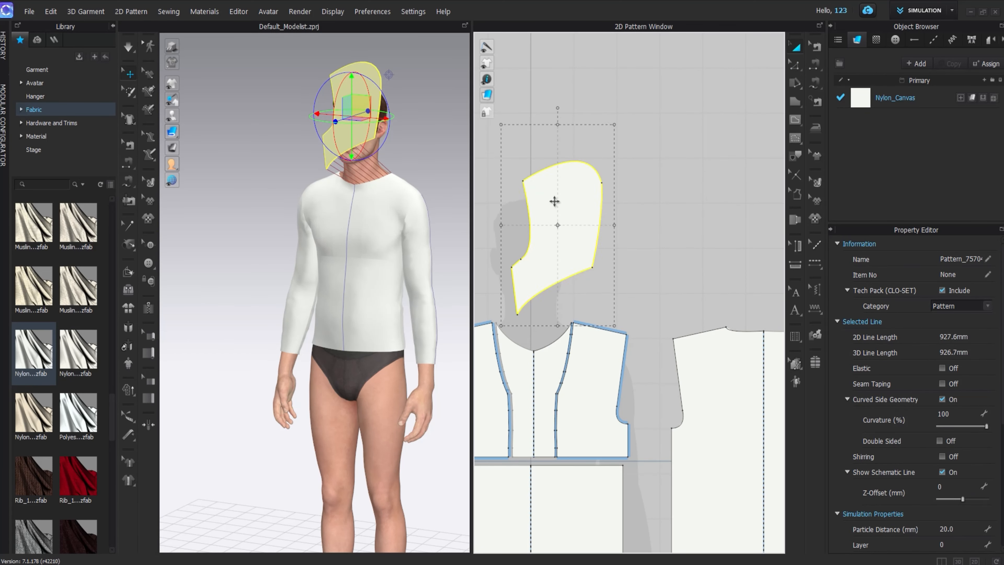
scroll(556, 200, down, 2)
- Redo the seam joining half of the front neckline to the hood's lower edge, shortening its portion on the hood
click(815, 83)
click(840, 86)
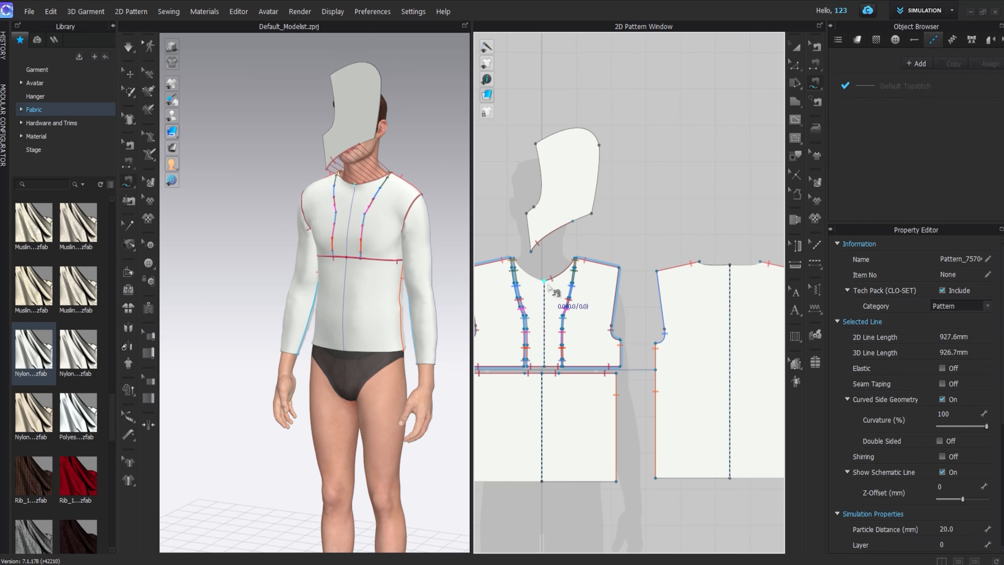
click(544, 281)
click(574, 259)
click(531, 253)
click(573, 220)
click(605, 237)
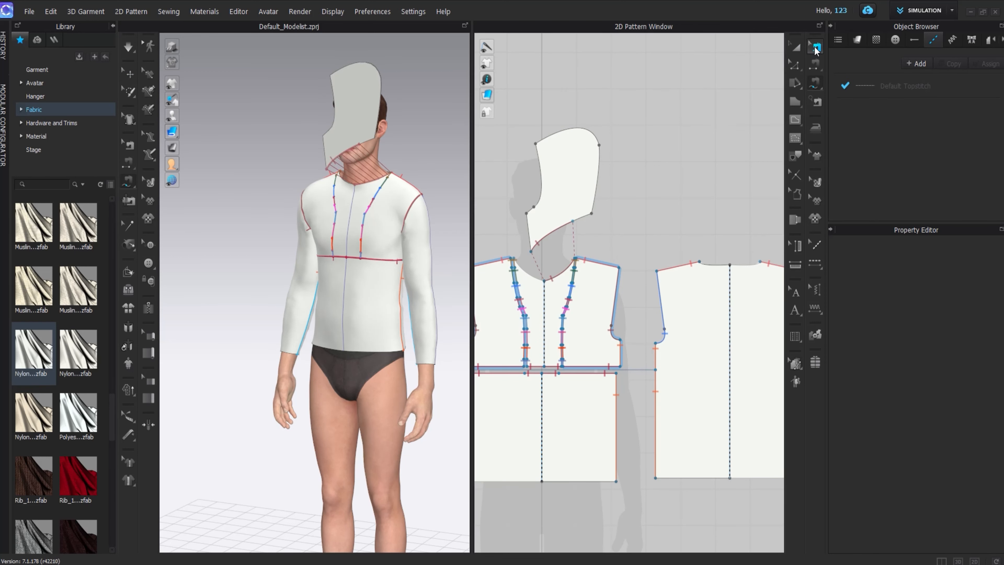
key(b)
click(567, 242)
- Try to sew half of the back neckline to the remaining rear portion of the hood's lower edge
key(m)
click(700, 263)
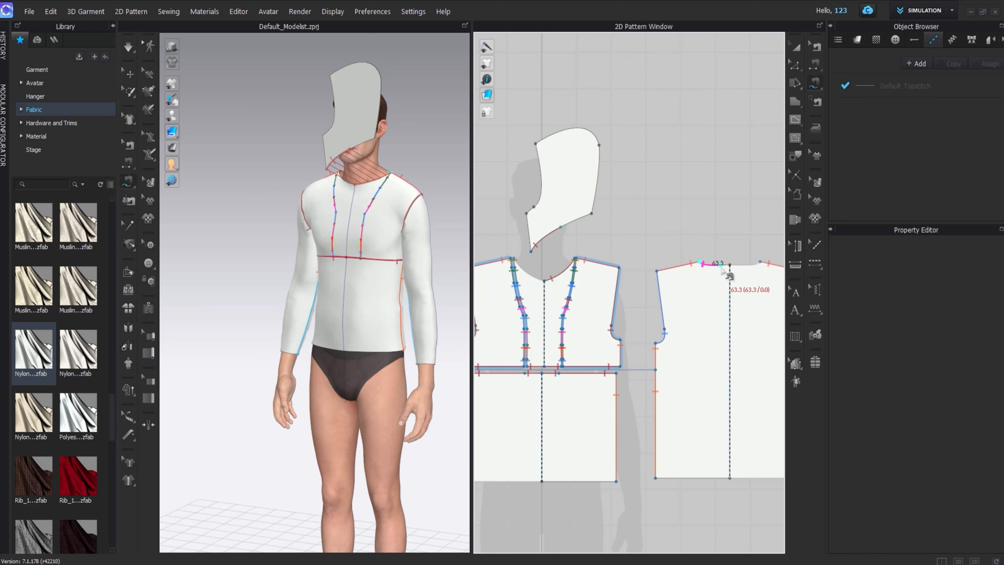
click(573, 236)
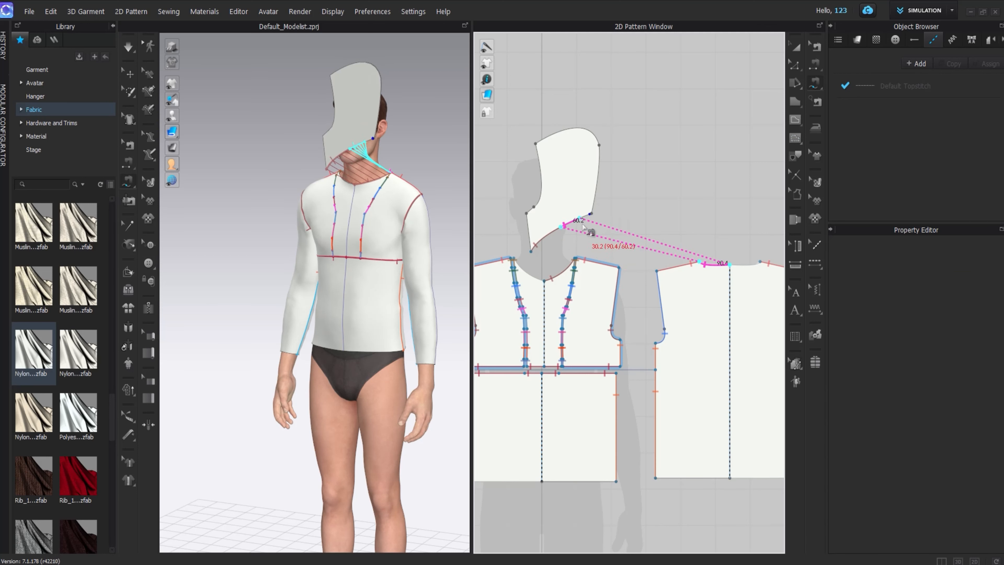
click(584, 225)
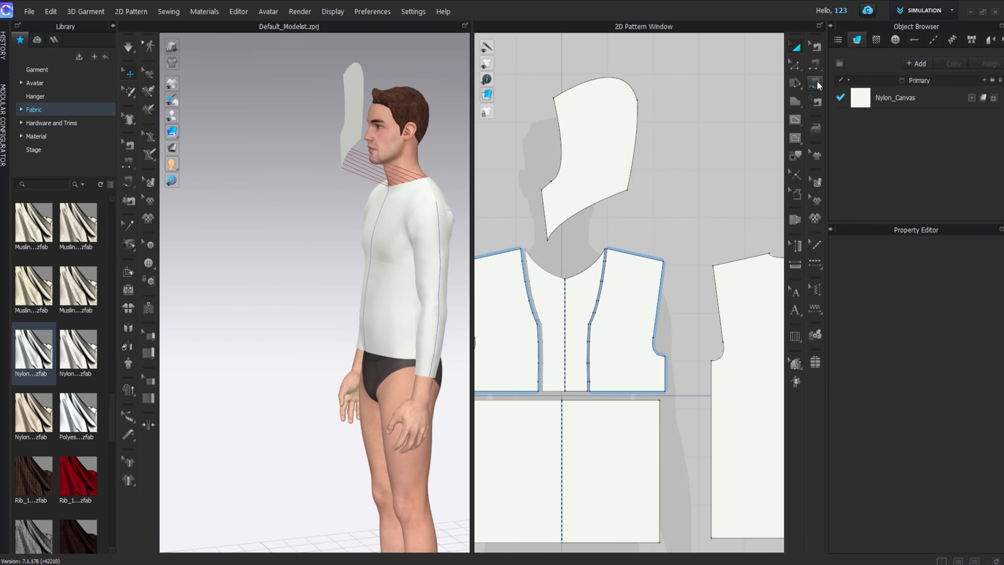
- Narrow the hood side pattern by moving its back edge and upper back point toward the face
click(817, 80)
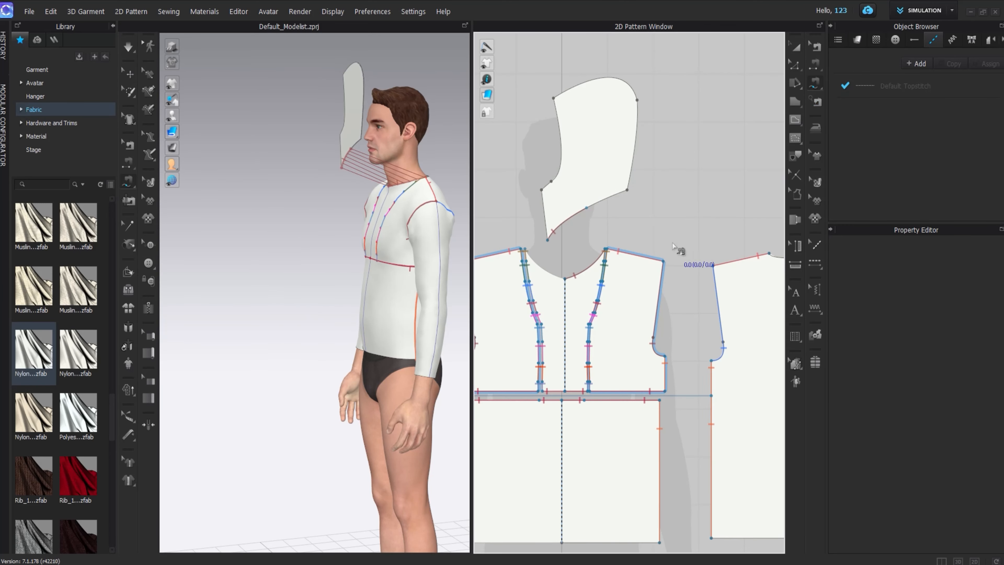
middle_drag(774, 267, 696, 264)
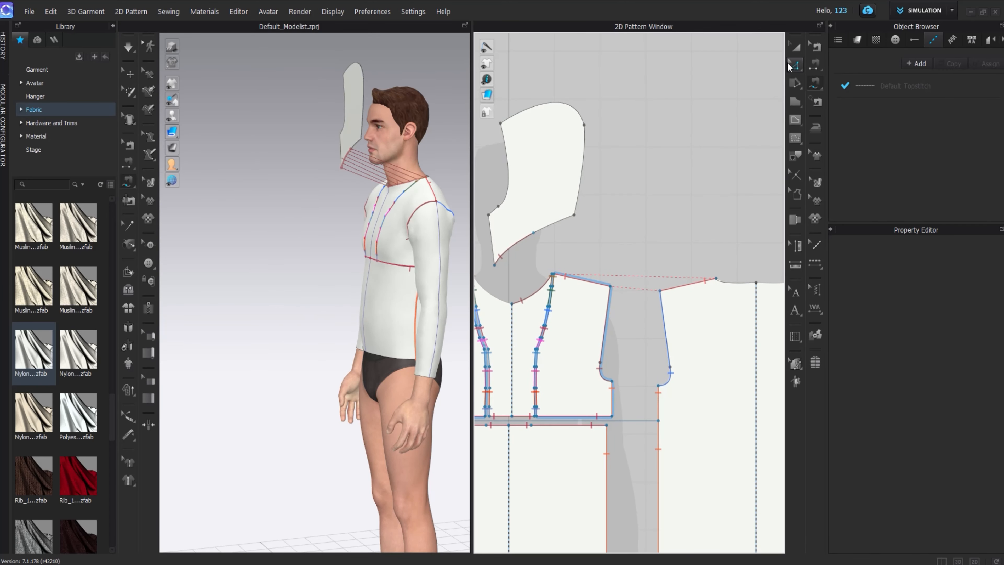
click(787, 64)
click(584, 144)
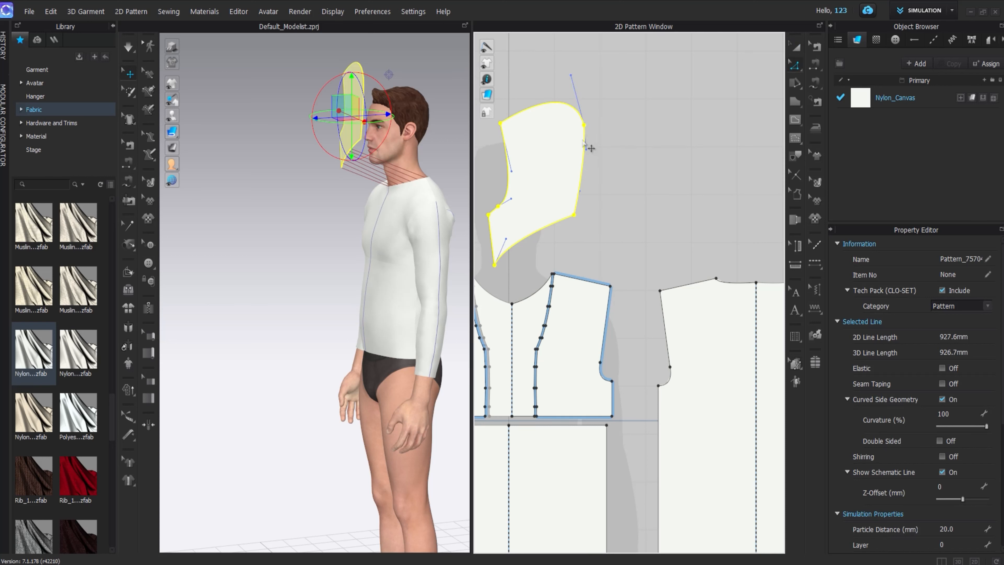
drag(582, 152, 566, 172)
key(ctrl+z)
click(582, 161)
click(584, 125)
click(583, 175)
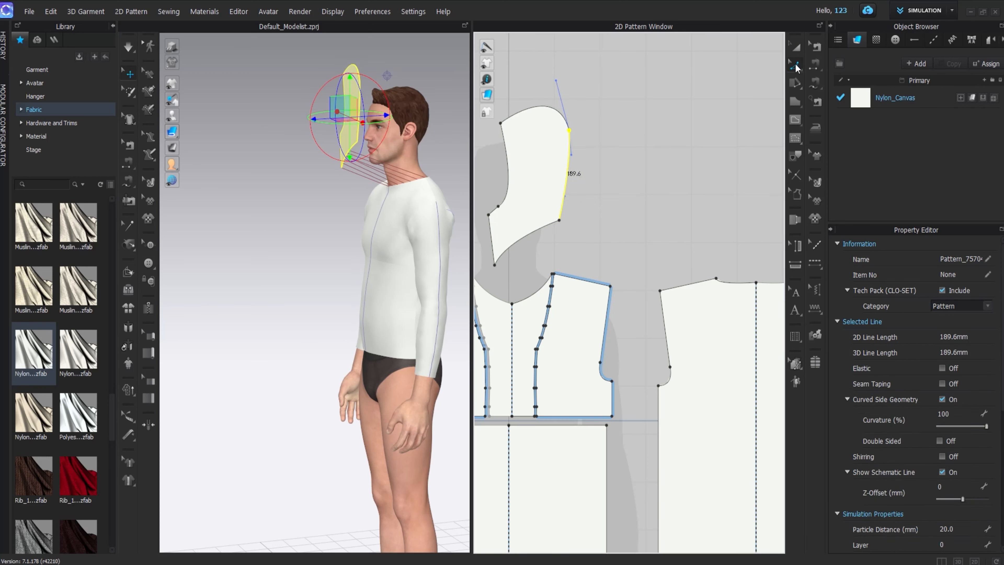
- Draw an upright rectangular pattern about 280 mm tall behind the hood side pattern
key(a)
middle_drag(528, 156, 551, 191)
click(551, 190)
click(796, 103)
click(831, 117)
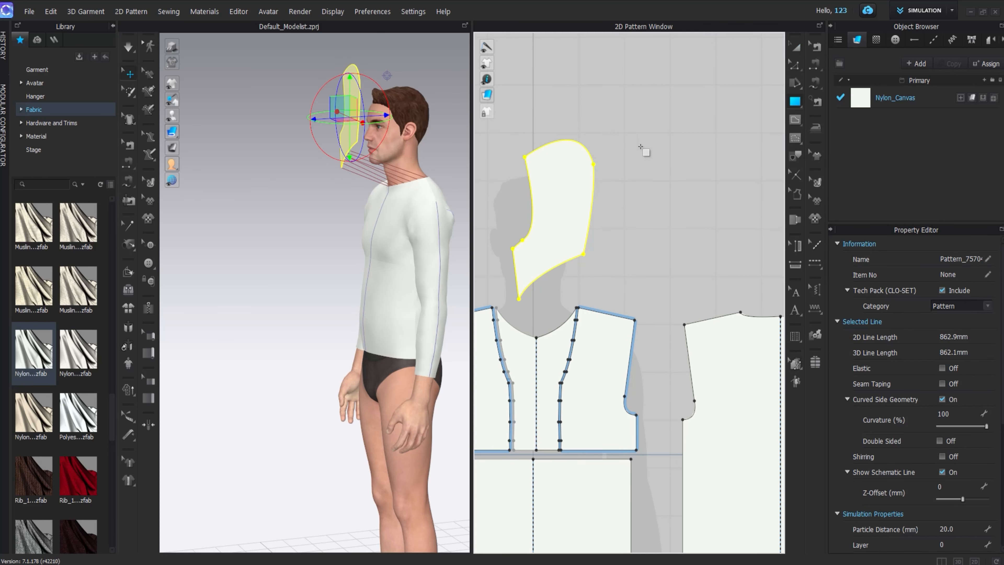
drag(653, 246, 650, 247)
key(a)
middle_drag(700, 161, 678, 112)
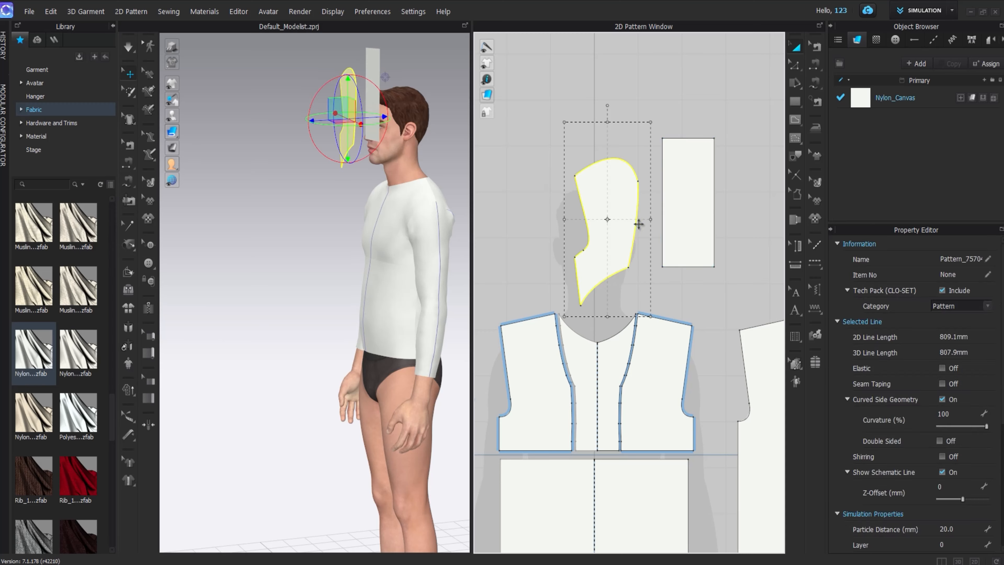
- Try to sew the rectangular pattern's near long edge to the hood side pattern's back edge
middle_drag(638, 223, 624, 212)
click(815, 84)
click(843, 88)
click(647, 256)
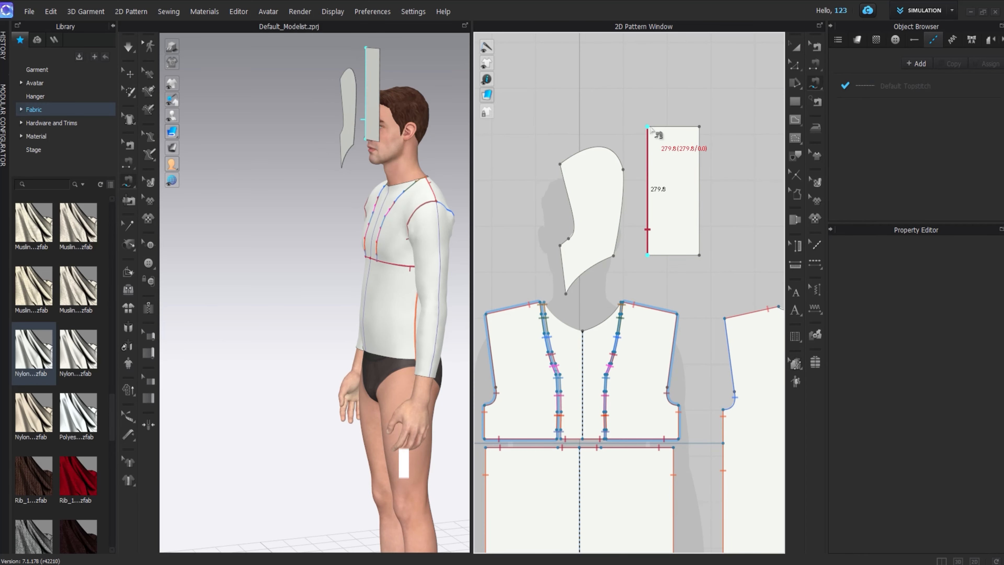
click(647, 127)
click(613, 255)
click(594, 147)
key(ctrl+z)
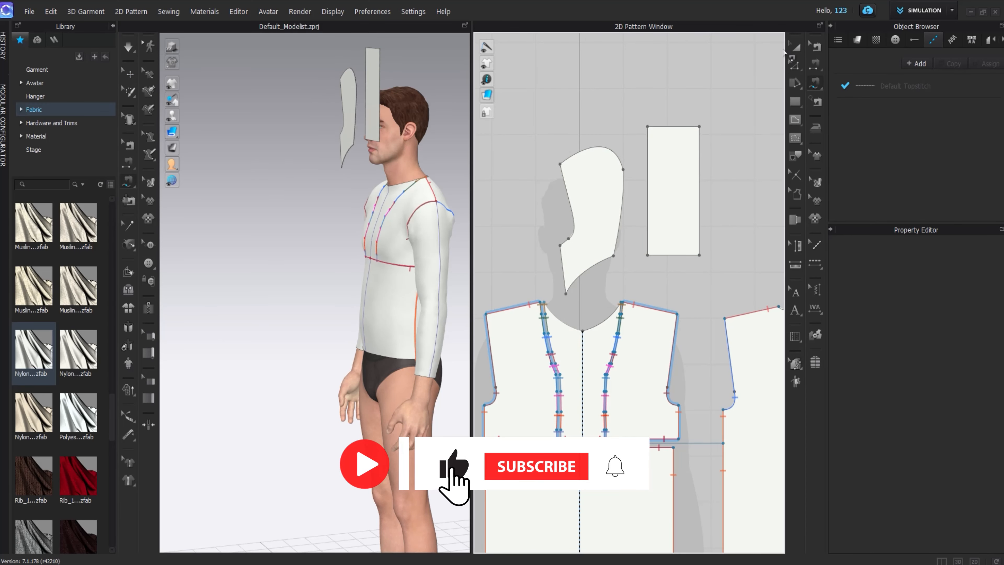
- Lengthen the rectangular pattern to about 424 mm by raising its upper edge
key(a)
click(668, 178)
middle_drag(669, 178, 668, 219)
drag(670, 157, 671, 91)
- Try to sew the full long edge of the lengthened rectangle to the hood side's curved back and top edge
click(815, 84)
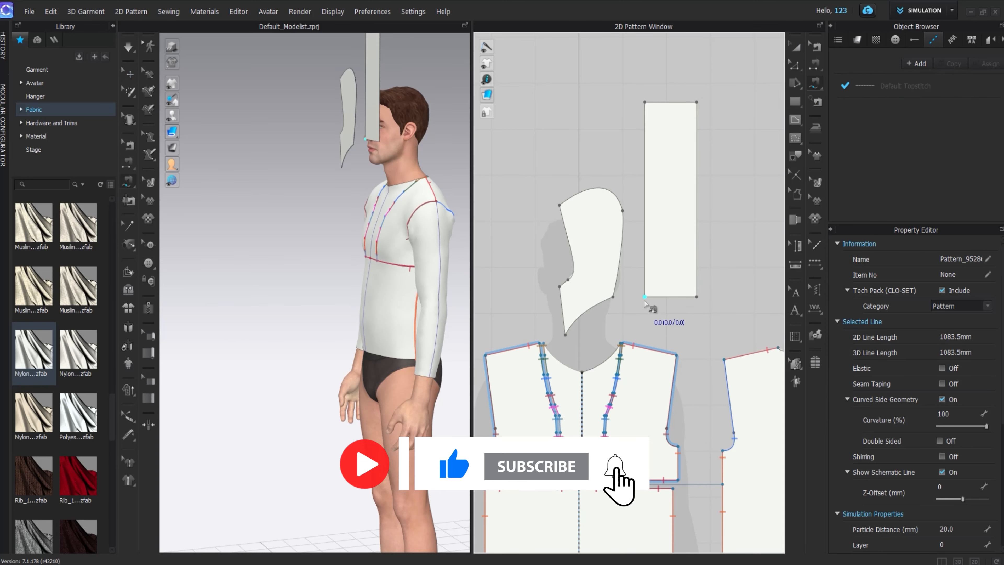
click(645, 296)
click(613, 297)
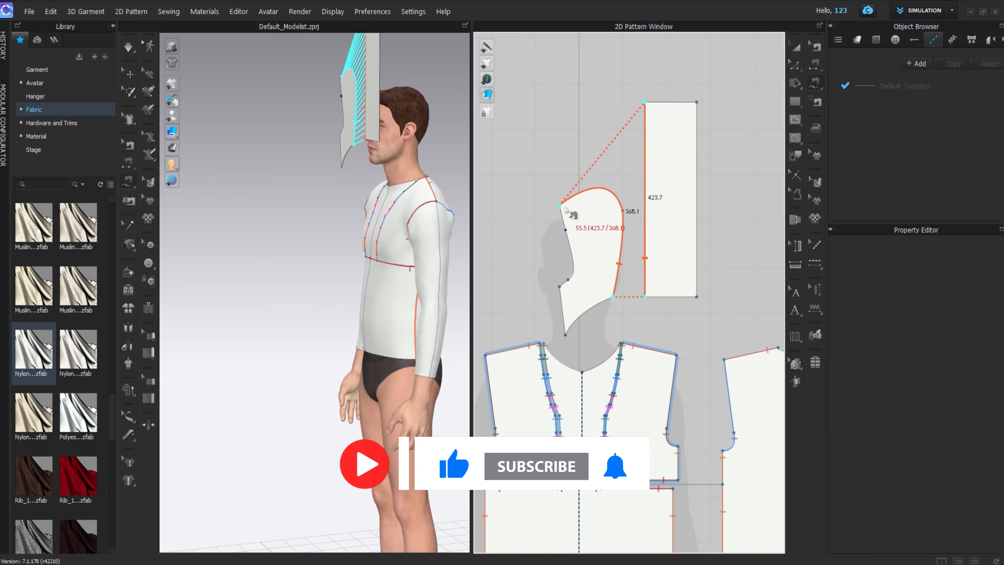
click(560, 206)
key(ctrl+z)
- Shorten the rectangular pattern from its upper edge to roughly match the hood side's curved edge of about 368 mm
click(613, 297)
click(796, 46)
click(672, 101)
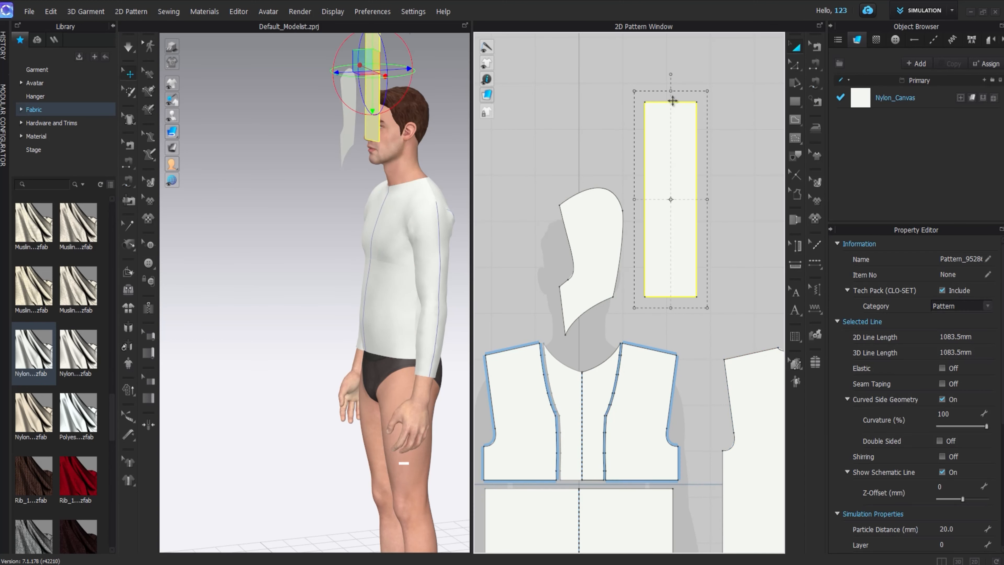
drag(669, 117, 669, 118)
- Sew the hood side's curved back and top edge to the near long edge of the rectangular pattern
click(815, 83)
click(613, 297)
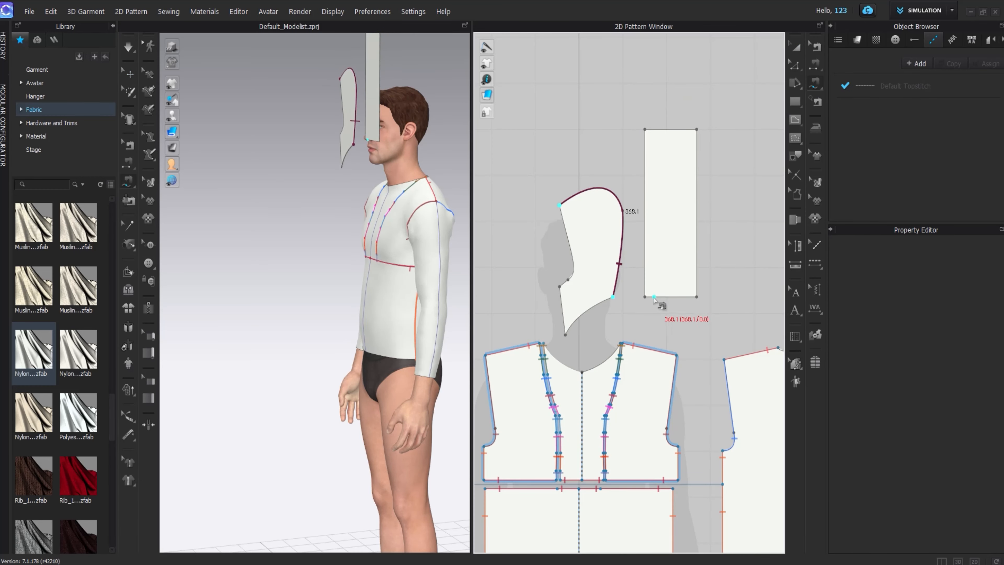
click(645, 296)
click(644, 130)
- Create a linked mirrored copy of the hood side pattern and place it on the far side of the rectangle
click(795, 46)
click(599, 237)
click(640, 105)
right_drag(365, 184, 334, 219)
click(364, 179)
click(744, 240)
middle_drag(773, 234, 721, 230)
- Sew the mirrored hood side's curved edge to the free long edge of the rectangular pattern
key(b)
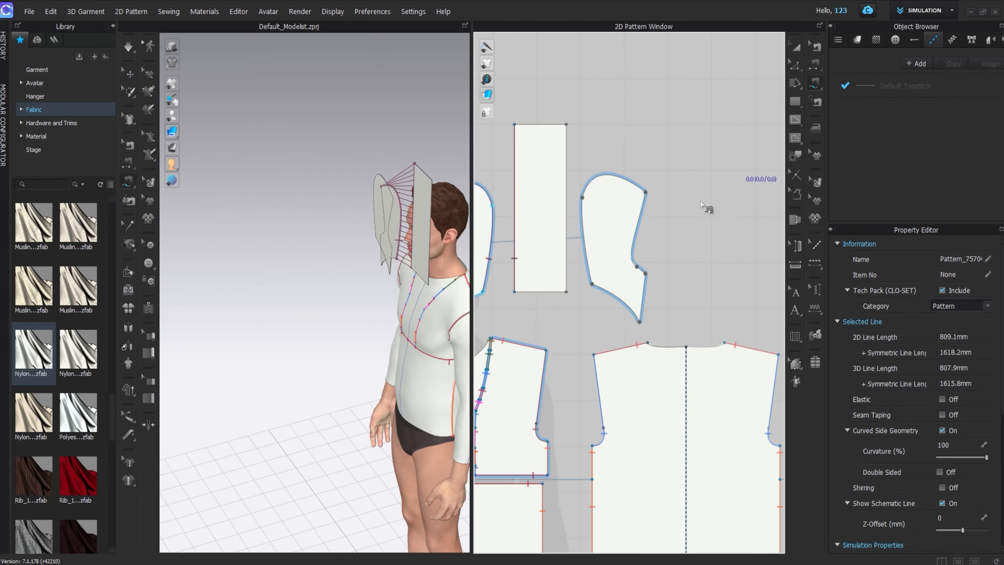
click(591, 285)
click(646, 192)
click(566, 292)
click(566, 124)
- Move the rectangular hood piece in 3D from in front of the avatar's face to behind the head
right_drag(425, 212, 621, 266)
key(q)
right_drag(446, 237, 484, 297)
click(433, 202)
right_drag(432, 221, 423, 292)
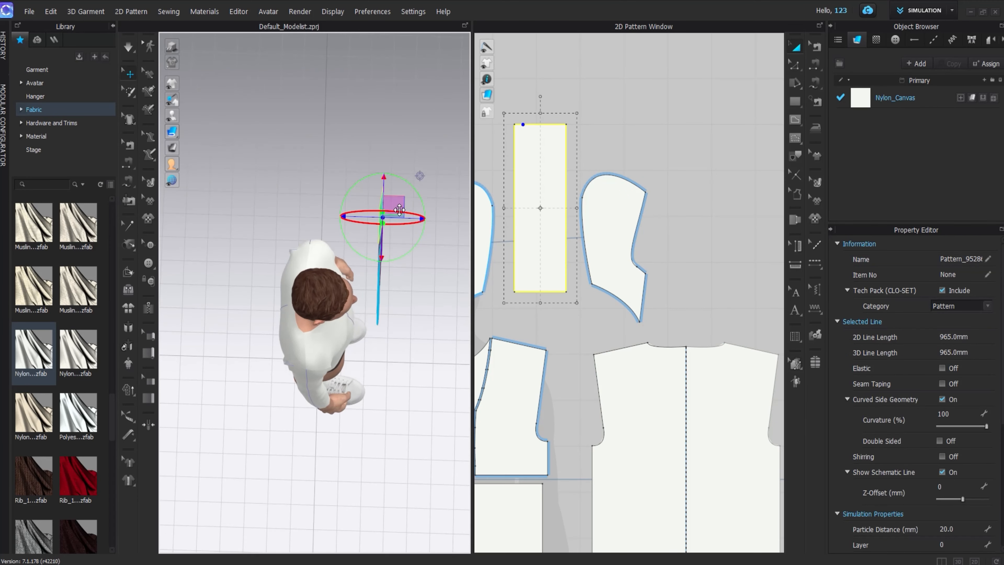
right_drag(410, 236, 409, 222)
drag(408, 223, 290, 217)
right_drag(290, 237, 368, 237)
middle_drag(355, 312, 289, 252)
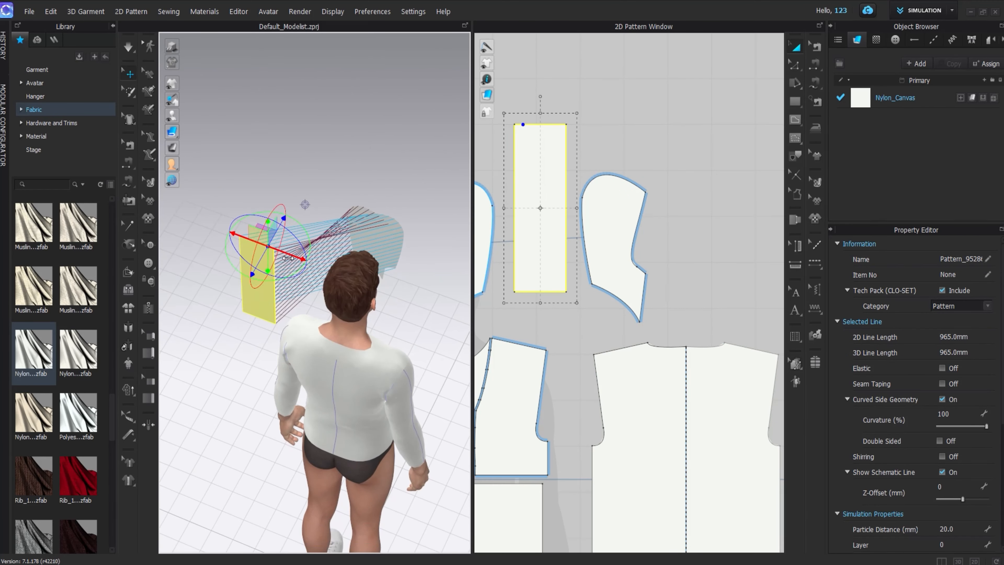
drag(288, 258, 377, 291)
- Rotate the hood side pieces in 3D and place them apart on opposite sides of the avatar's head
right_drag(425, 273, 395, 332)
click(391, 221)
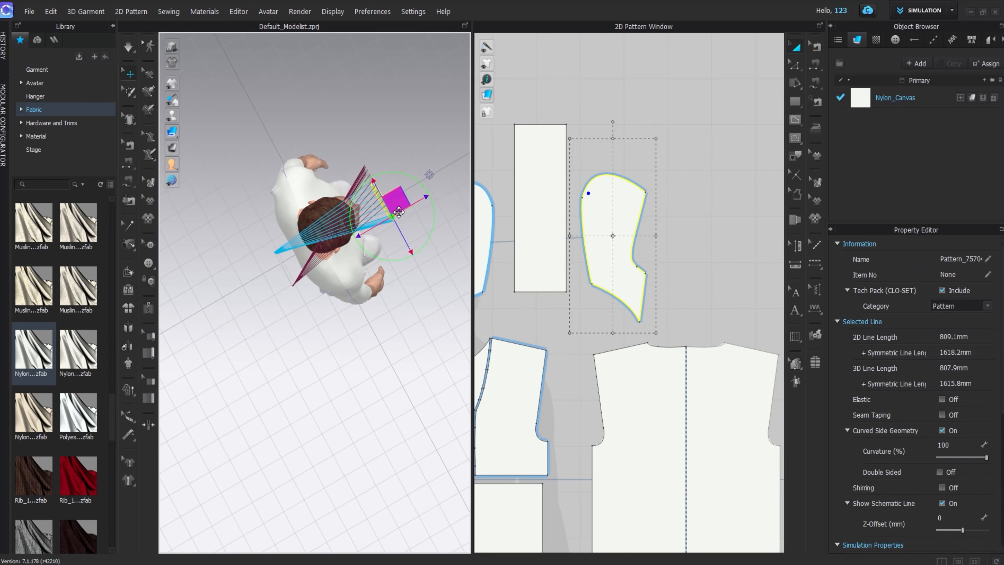
right_drag(398, 212, 217, 138)
mouse_move(417, 235)
mouse_down()
mouse_move(343, 235)
mouse_move(424, 223)
mouse_move(427, 231)
mouse_up()
click(423, 262)
drag(429, 285, 742, 259)
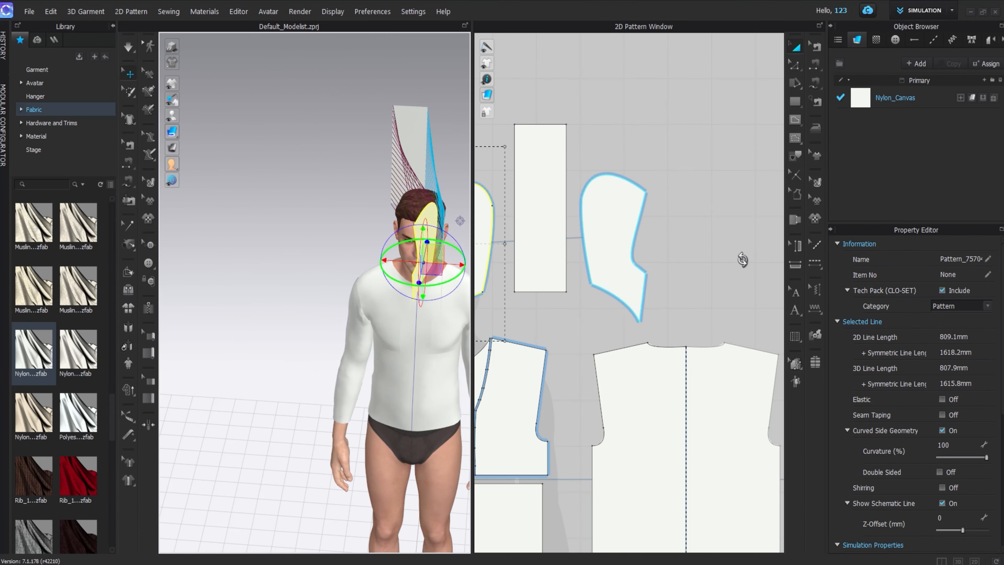
drag(437, 285, 407, 261)
middle_drag(359, 356, 266, 317)
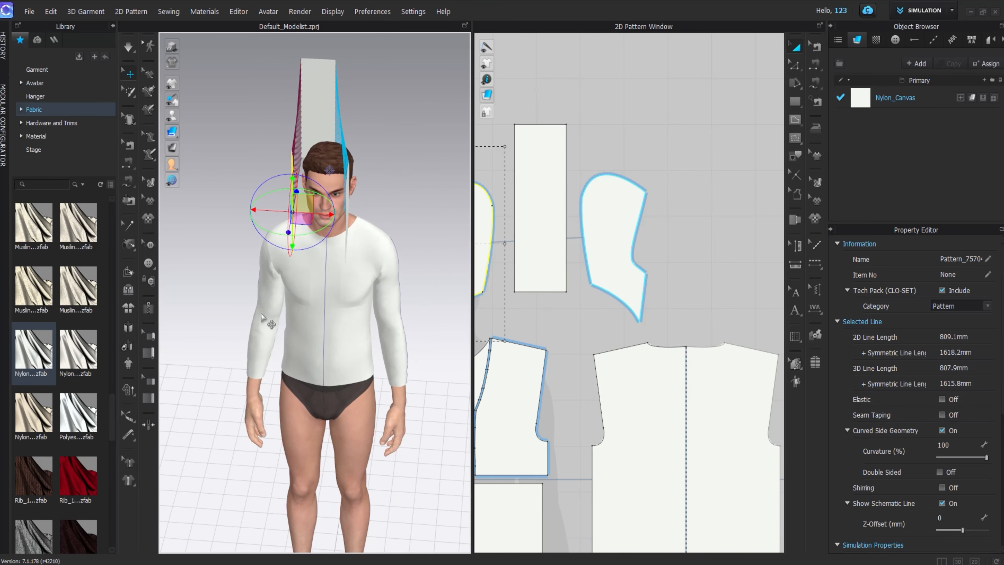
- Align the hood side pieces in 3D and move both back and down beside the avatar's head
right_drag(266, 316, 366, 264)
click(358, 222)
right_drag(380, 221, 385, 224)
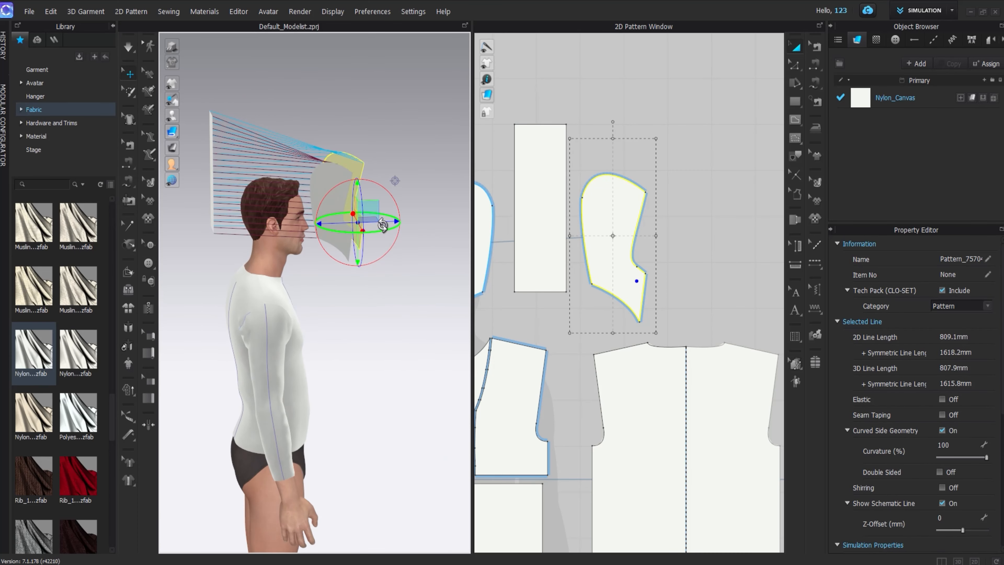
drag(385, 223, 370, 220)
right_drag(359, 262, 354, 238)
shift+click(327, 175)
right_drag(327, 197, 321, 247)
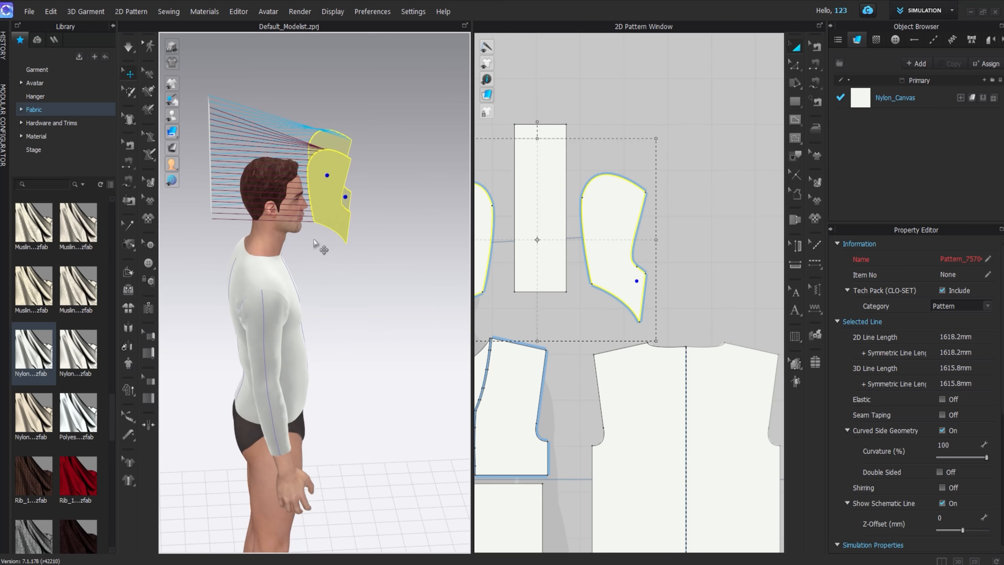
middle_drag(321, 247, 359, 301)
right_drag(359, 301, 366, 237)
click(371, 253)
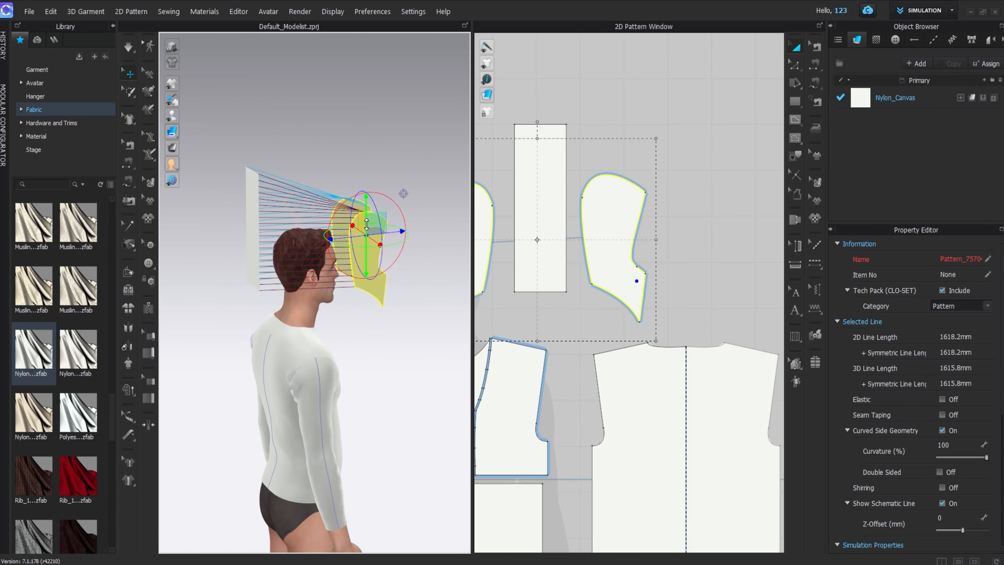
drag(365, 209, 332, 257)
- Lower the rectangular hood piece in 3D so it sits directly behind the head and neck
click(252, 210)
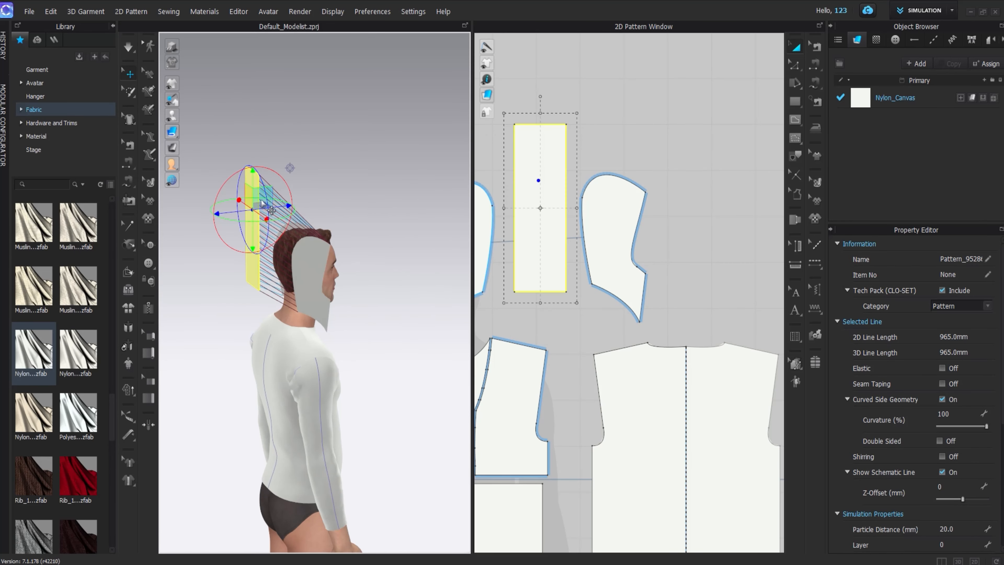
click(253, 177)
drag(252, 142, 253, 187)
click(356, 194)
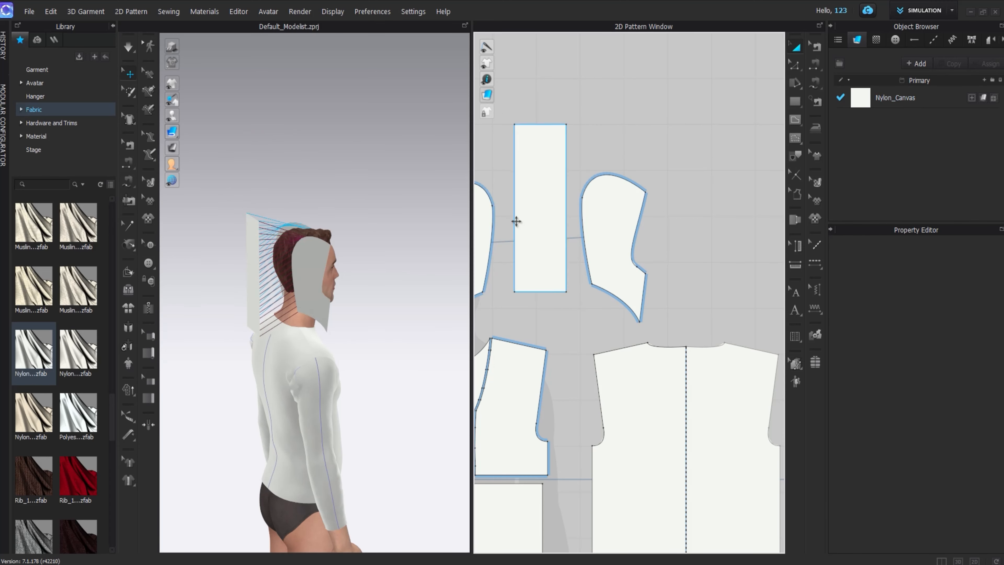
- Sew half of the front neckline, about 111 mm, to the front portion of the hood side's lower edge
click(485, 247)
middle_drag(526, 282, 647, 262)
right_drag(301, 269, 220, 270)
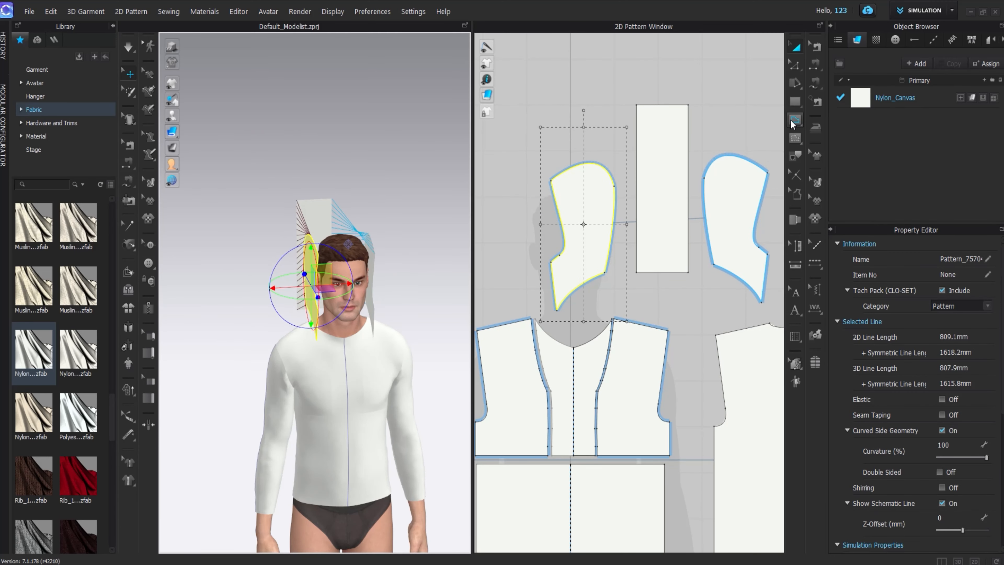
click(815, 83)
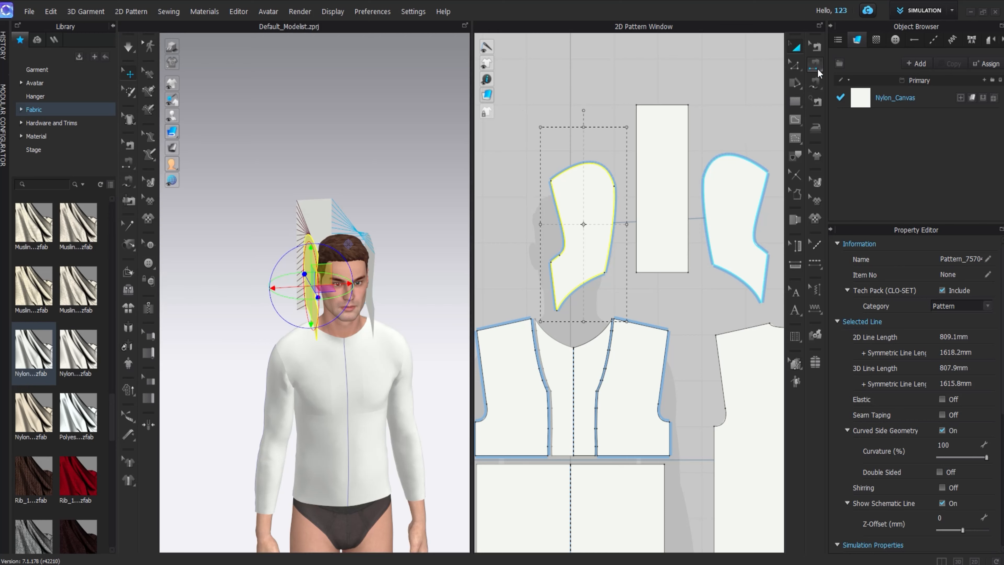
click(573, 348)
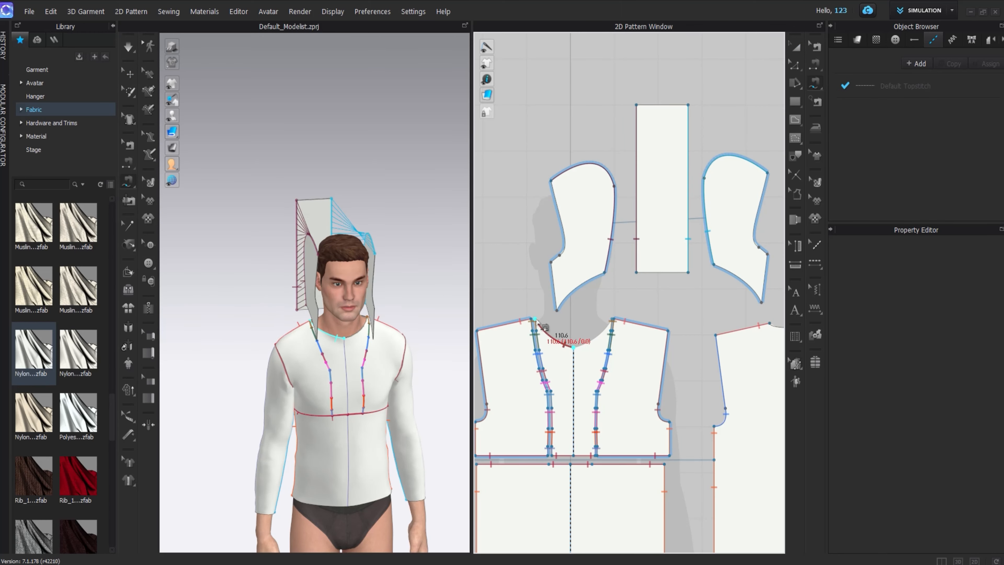
click(593, 279)
middle_drag(594, 282, 570, 266)
right_drag(335, 329, 520, 294)
scroll(600, 293, down, 2)
middle_drag(662, 279, 629, 287)
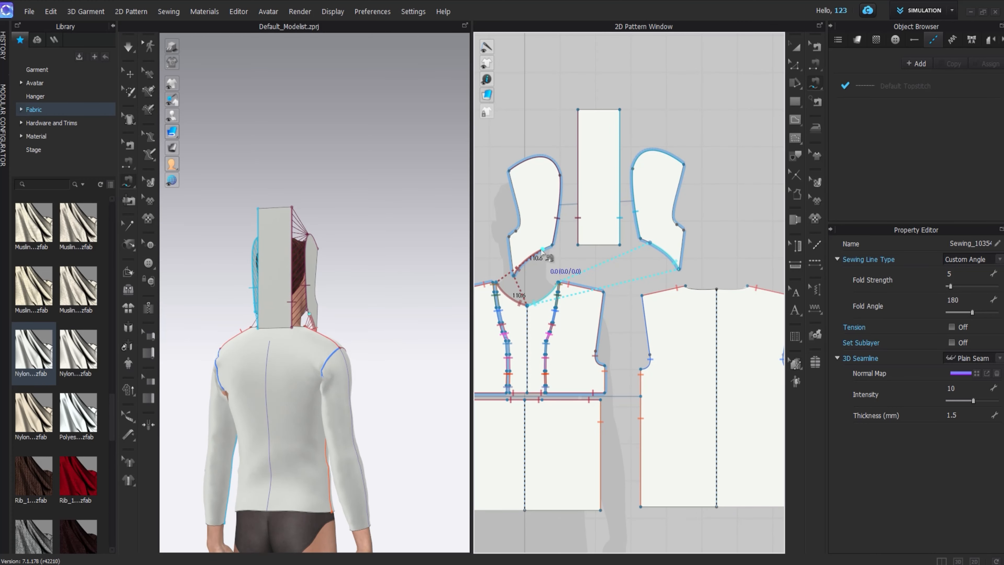
- Sew the remaining 29.2 mm of the hood side's lower edge to the back neckline beside the shoulder point
click(542, 249)
click(552, 245)
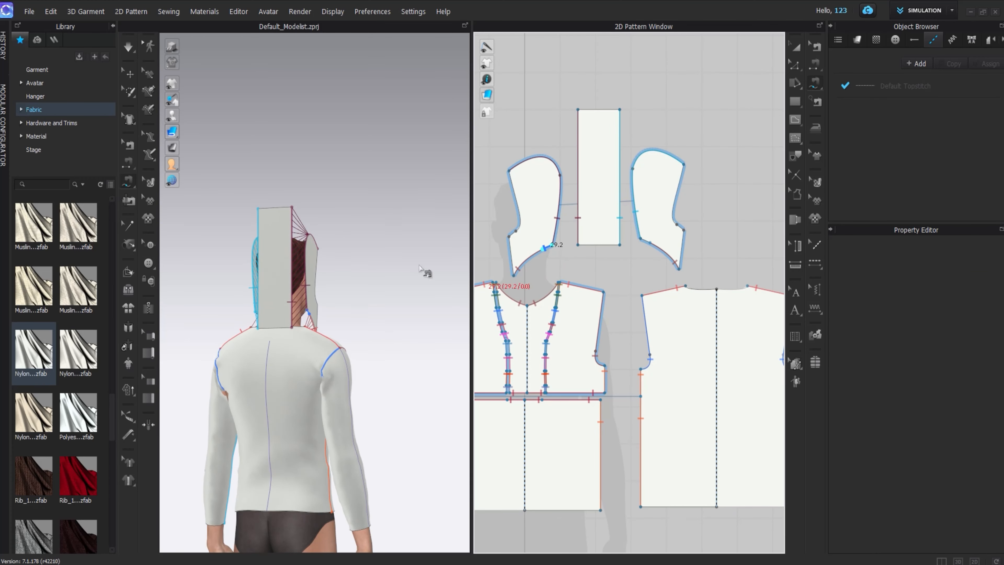
scroll(426, 273, up, 1)
right_drag(425, 273, 342, 302)
click(747, 286)
click(733, 299)
- Sew the rectangle's lower edge to the middle of the back neckline and reverse that seam's direction
click(576, 246)
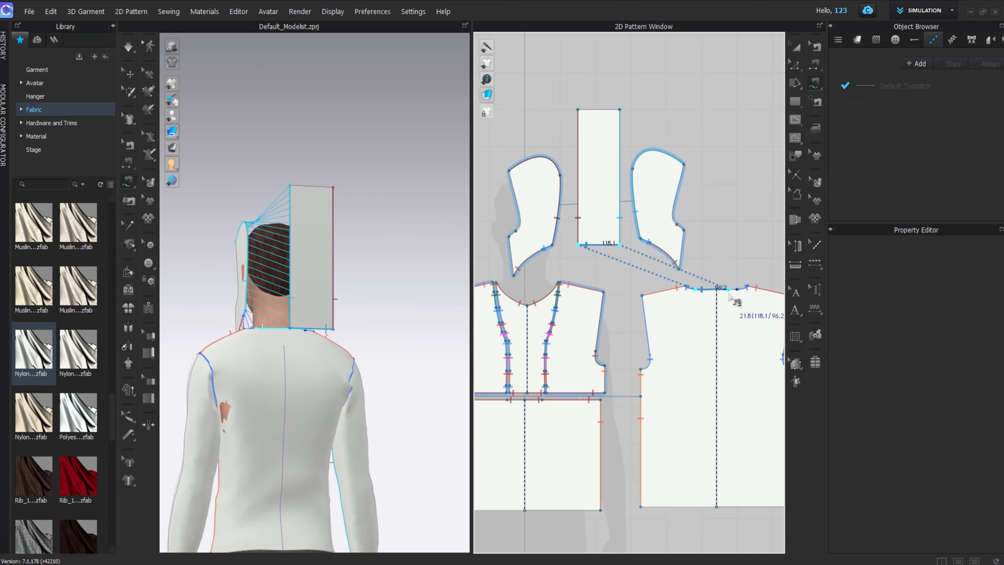
click(737, 296)
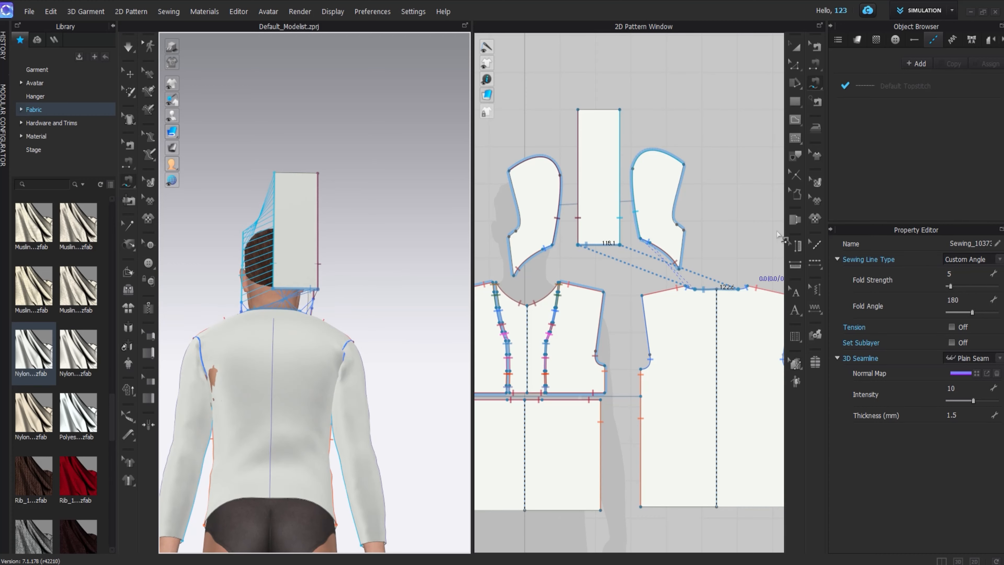
click(816, 46)
right_click(609, 243)
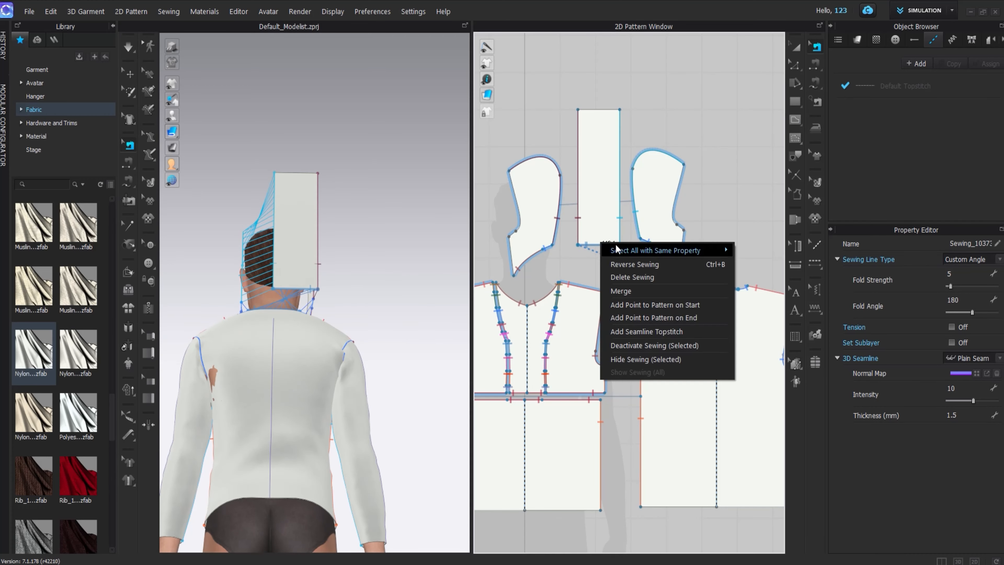
click(630, 263)
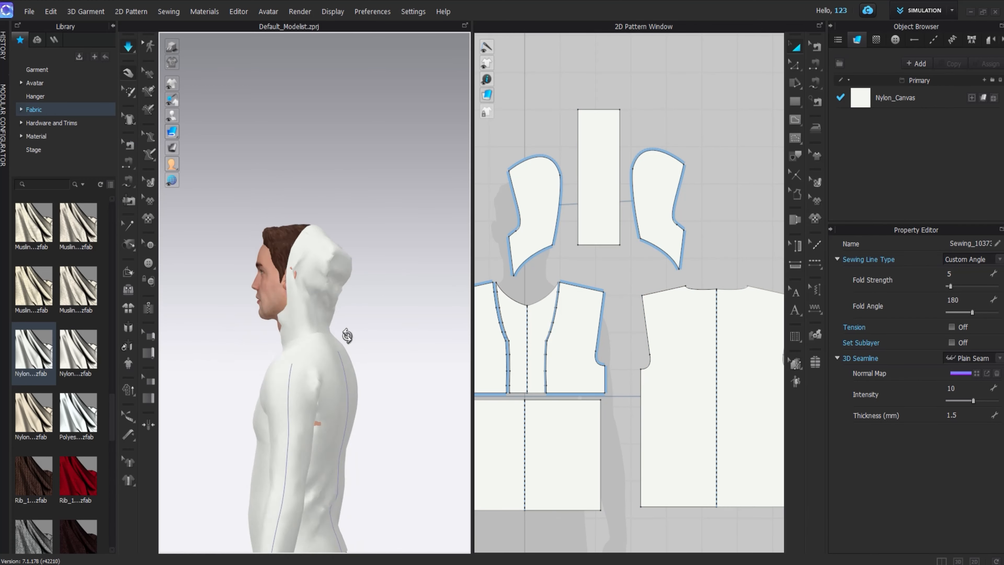
- Sew the chin edges of the two hood side patterns together and simulate the closed hood on the avatar
click(302, 190)
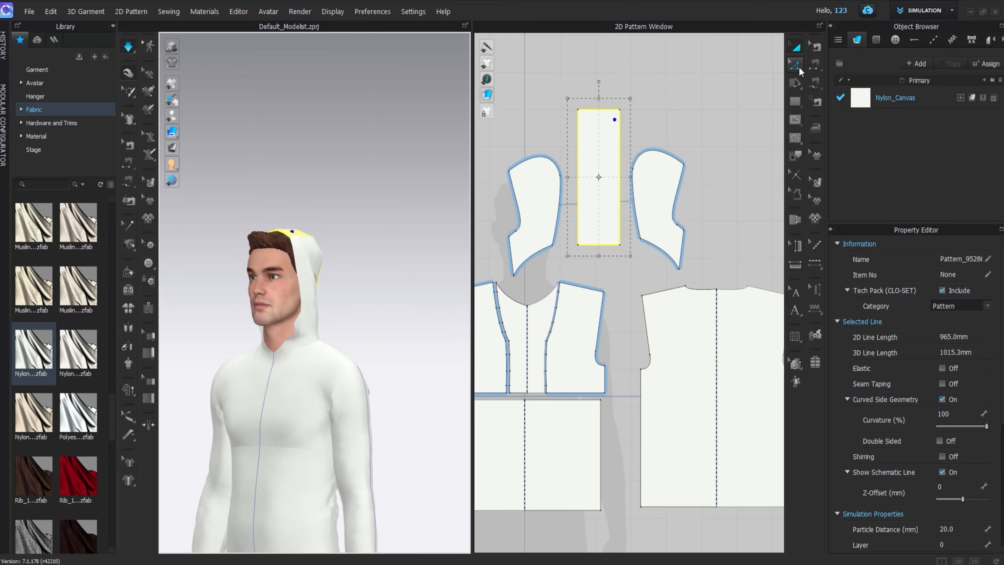
click(815, 64)
click(510, 252)
click(683, 241)
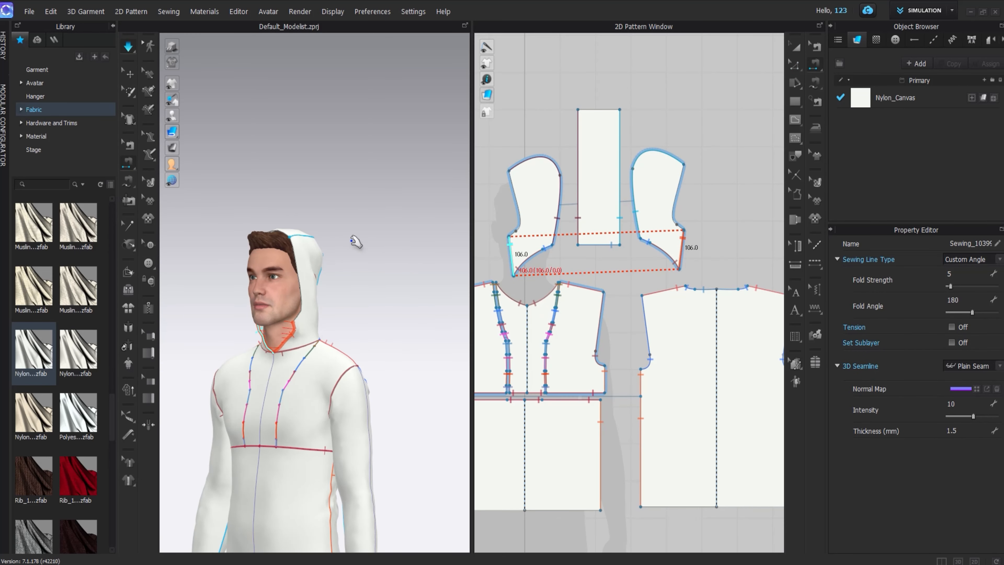
key(space)
click(299, 233)
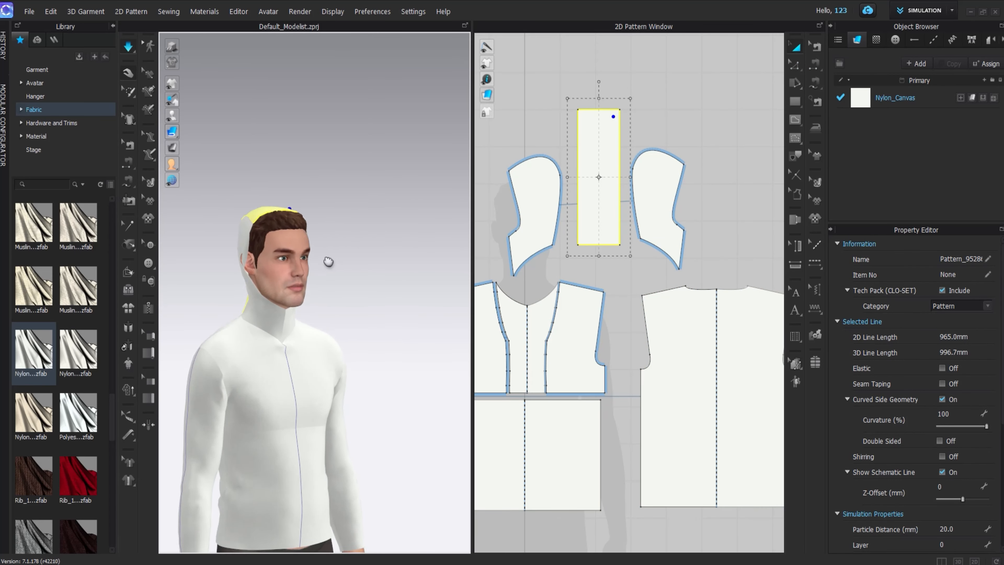
click(311, 241)
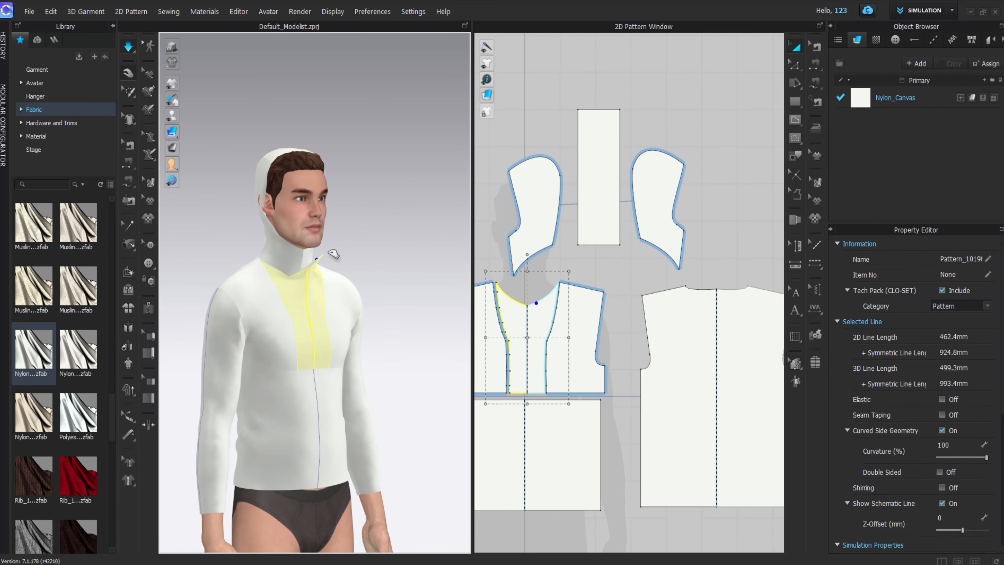
- Raise the hood side pattern's lower front point slightly to shorten its chin edge
key(z)
scroll(513, 275, up, 3)
drag(514, 275, 513, 269)
key(ctrl+z)
drag(527, 232, 541, 239)
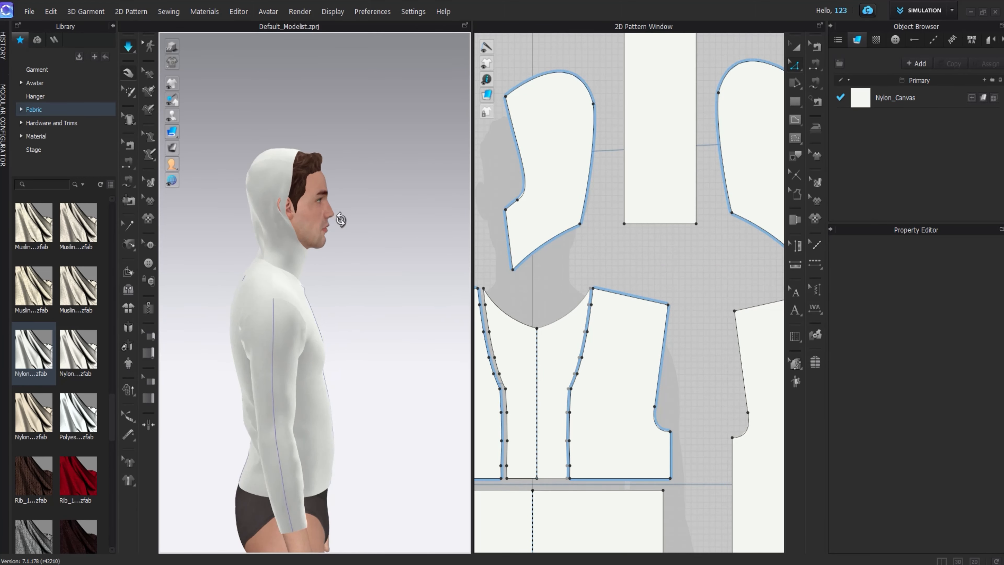
scroll(618, 188, up, 2)
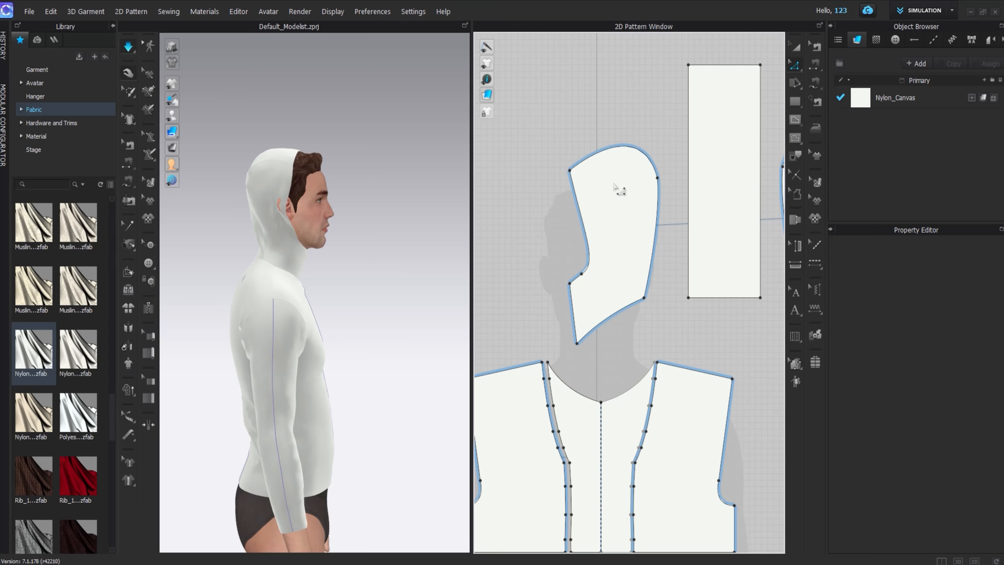
- Pull the hood's side fabric into place around the ear and chin in 3D, hiding the avatar temporarily
click(296, 199)
click(288, 201)
click(316, 209)
right_drag(349, 317, 369, 251)
key(shift+a)
drag(282, 206, 273, 194)
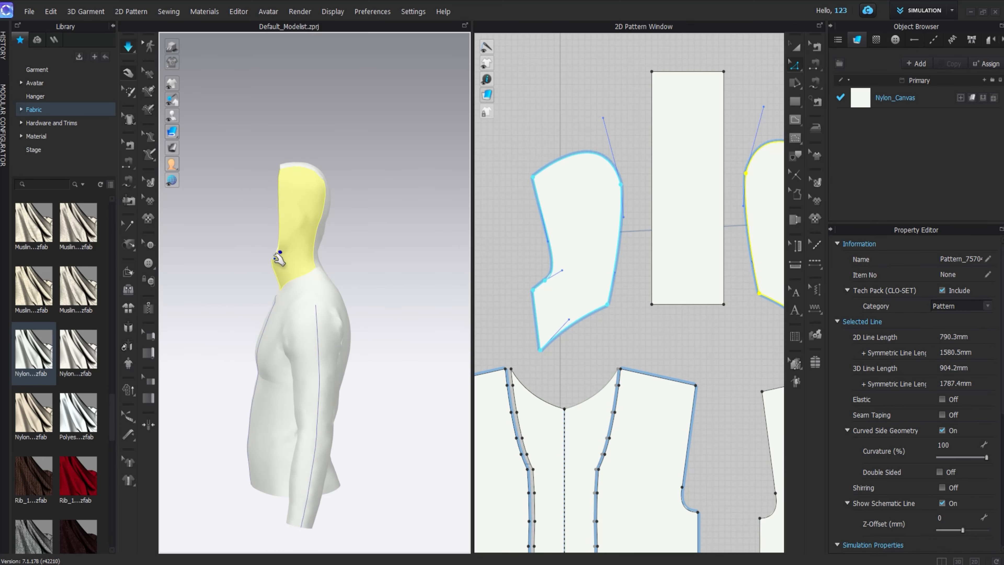
right_drag(285, 256, 399, 344)
click(405, 217)
key(shift+a)
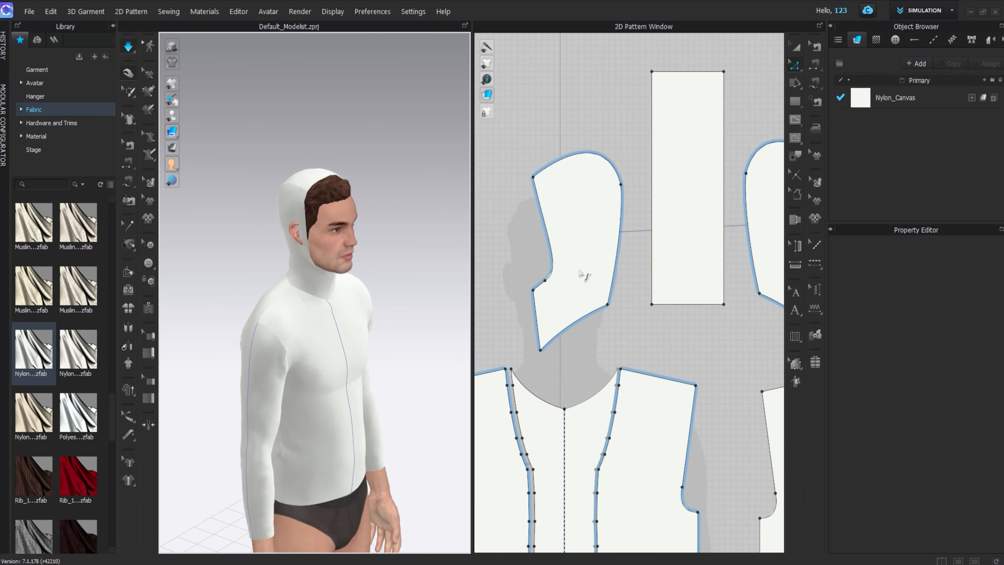
- Enlarge the upper part of the hood side pattern outward and upward, and raise the rectangular piece's upper edge
scroll(602, 232, down, 3)
middle_drag(602, 232, 563, 233)
click(565, 222)
drag(587, 234, 593, 232)
drag(552, 147, 554, 138)
click(616, 154)
drag(619, 118, 621, 107)
- Simulate the enlarged hood and pull its upper and side front edges forward around the face
key(space)
right_drag(343, 229, 411, 224)
drag(341, 174, 374, 153)
drag(340, 228, 371, 235)
right_drag(387, 259, 320, 257)
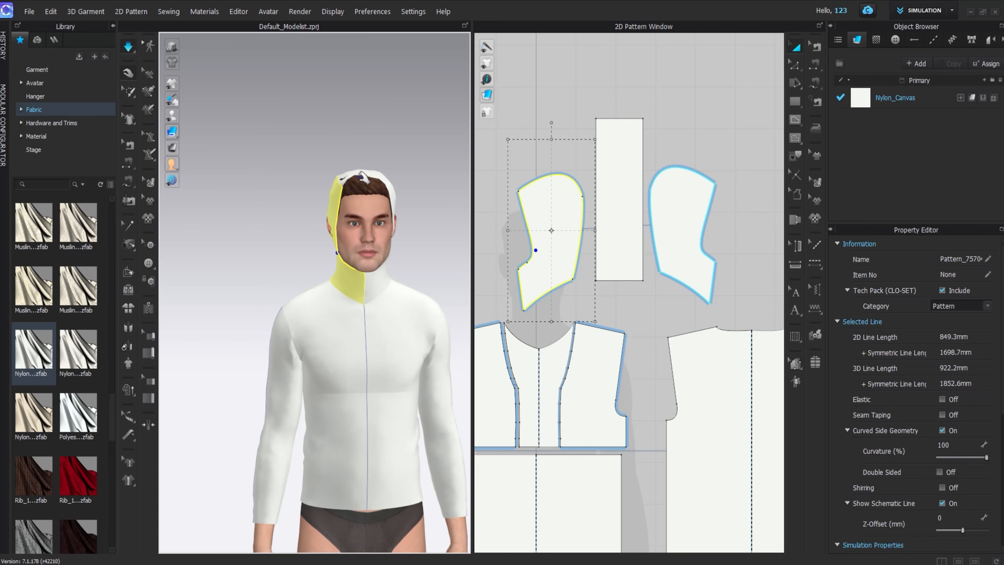
- Pull the hood's upper front edges outward and smooth the fabric over the top of the head in 3D
drag(341, 181, 332, 198)
drag(384, 181, 401, 196)
right_drag(411, 193, 391, 303)
click(372, 195)
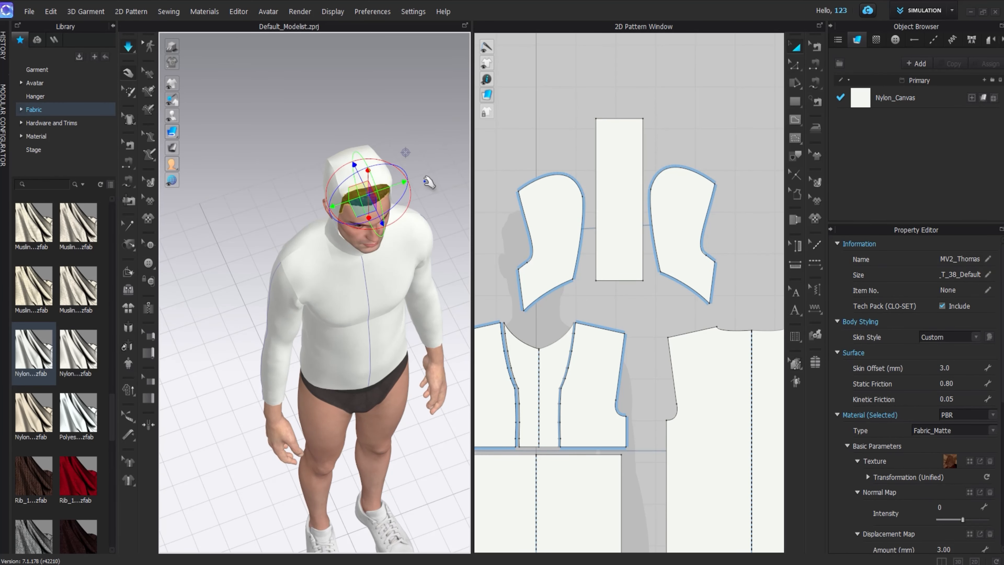
key(Delete)
key(ctrl+z)
right_drag(398, 258, 404, 194)
middle_drag(367, 318, 332, 192)
click(331, 193)
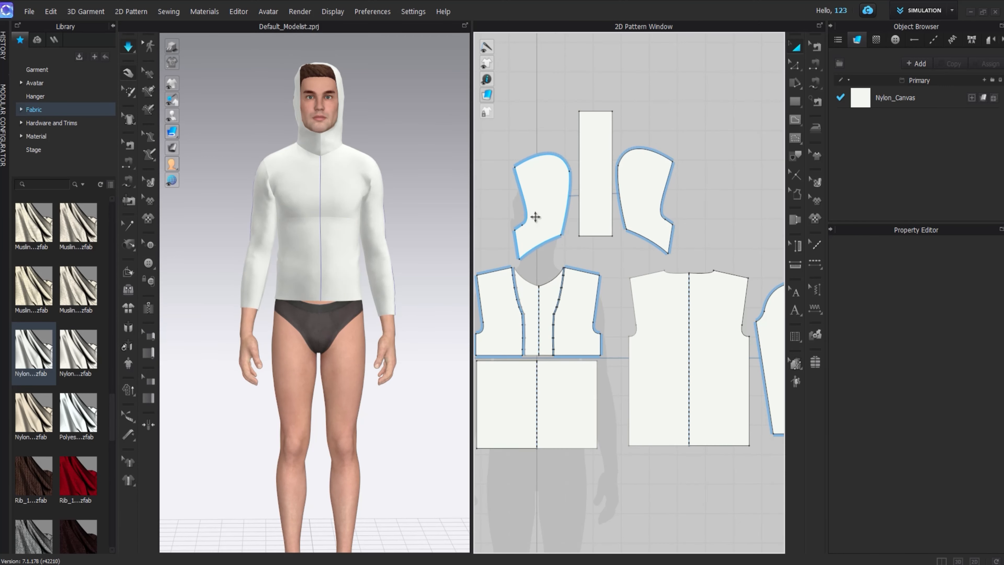
- Cut the upper front pattern into two halves along its centre line
scroll(565, 290, up, 3)
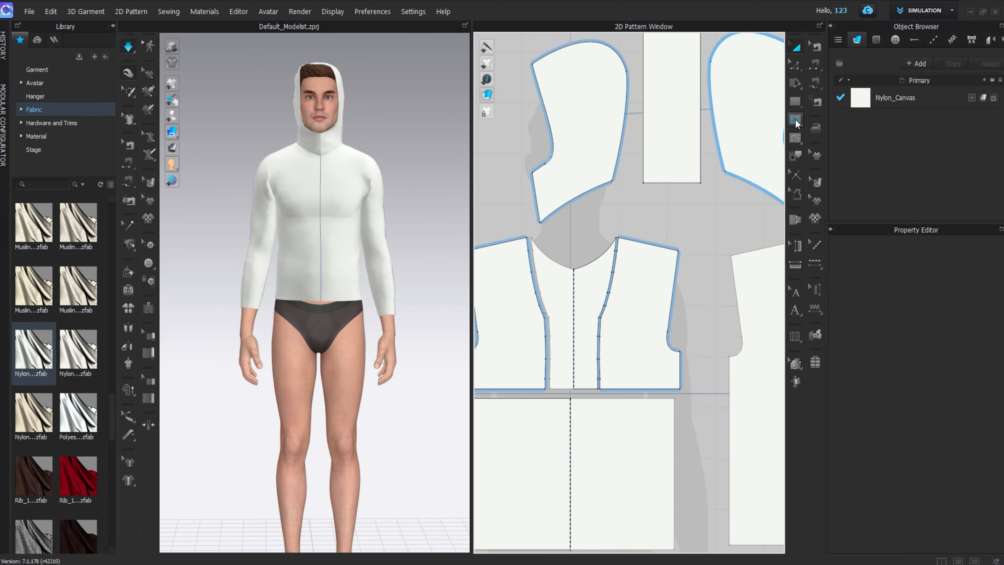
click(795, 120)
click(574, 389)
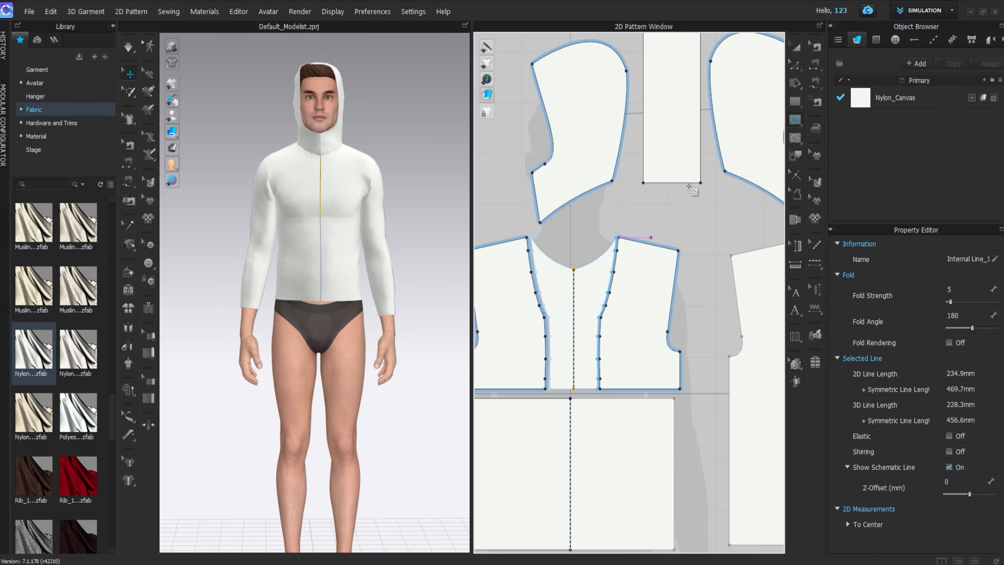
key(a)
right_click(573, 283)
click(601, 462)
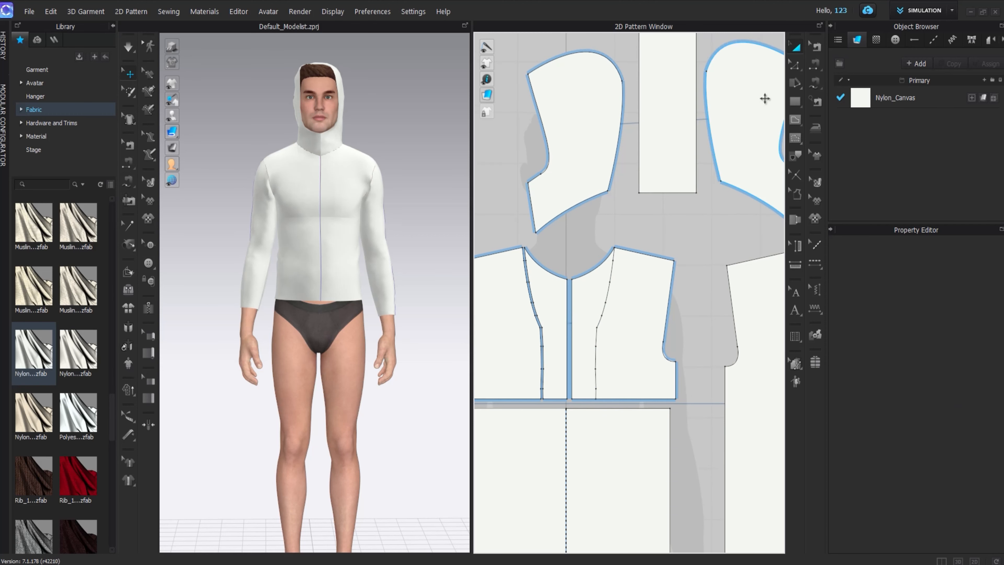
- Flip the hood side patterns in 2D so their front edges change direction, and place them beside the rectangular piece
click(796, 48)
click(593, 133)
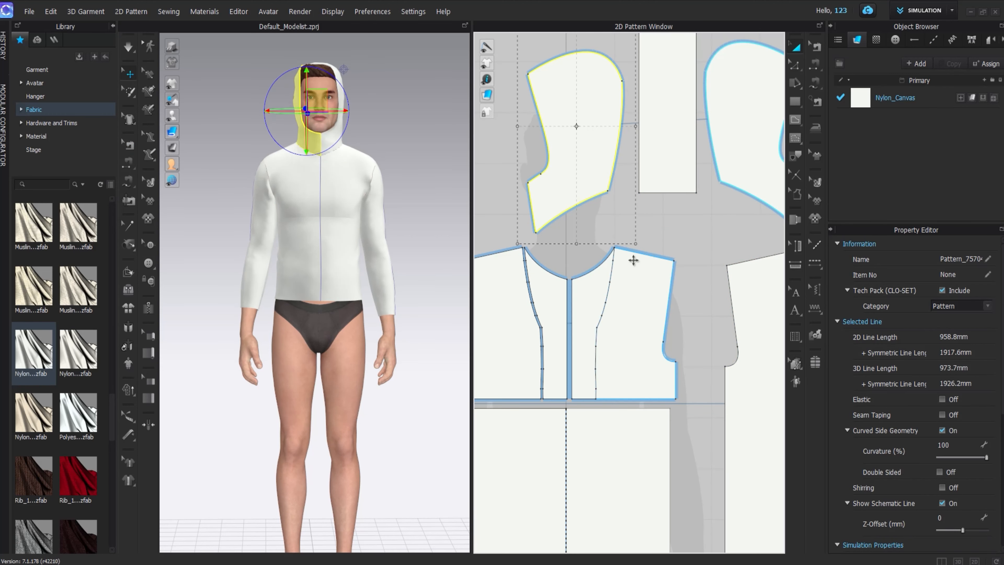
drag(593, 151, 513, 156)
right_click(609, 157)
mouse_move(634, 560)
click(806, 551)
click(745, 177)
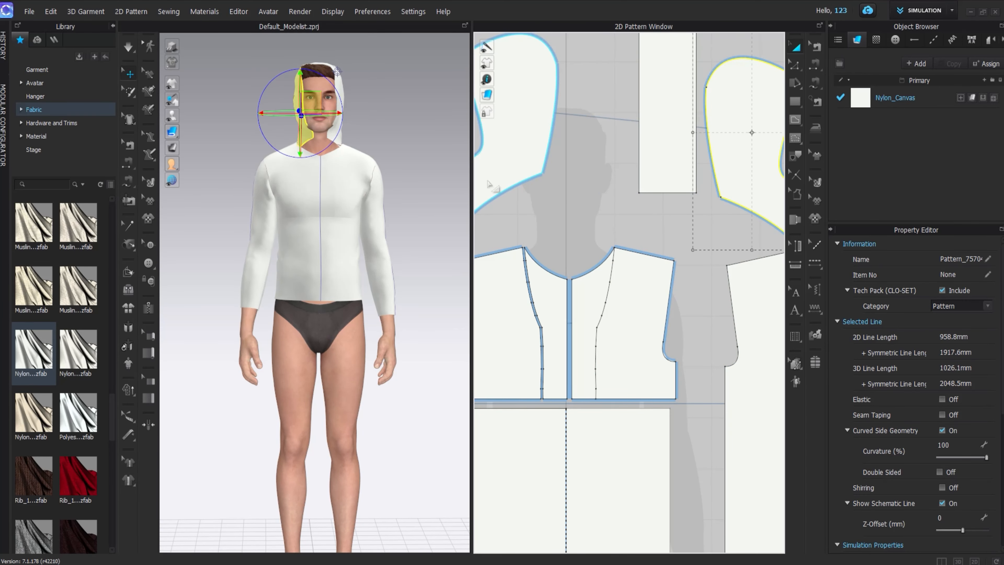
- Flip the selected hood side piece horizontally in 3D and shift it outward from the avatar's face
right_drag(316, 168, 423, 176)
right_click(316, 80)
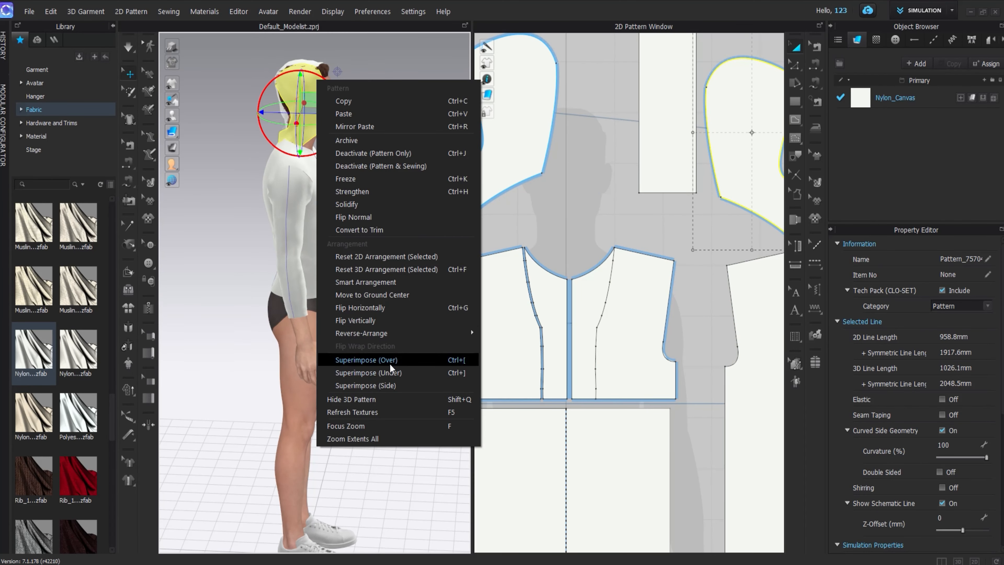
click(406, 310)
right_drag(309, 253, 334, 163)
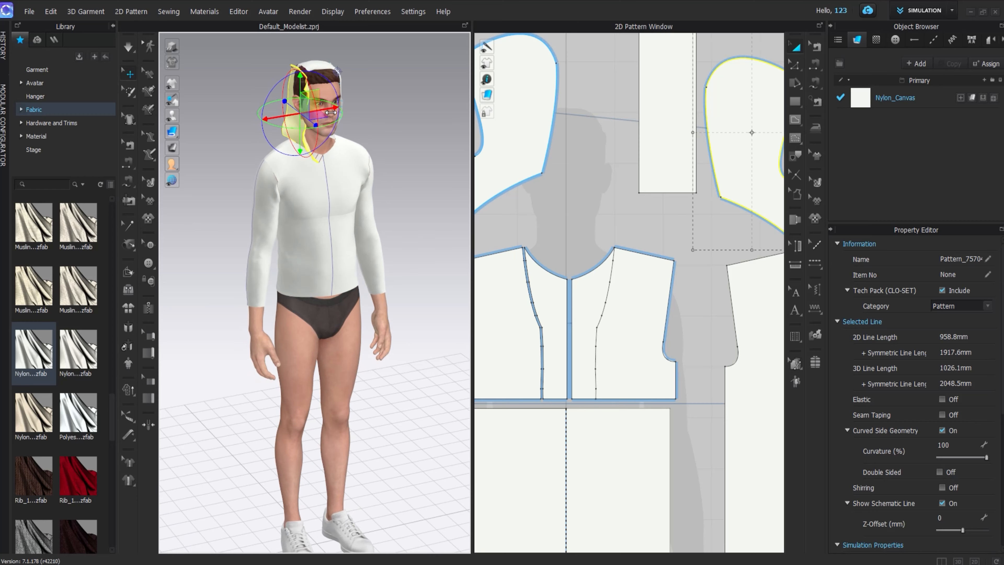
drag(330, 113, 297, 119)
- Simulate the flipped hood and pull its side and top fabric into place around the head
key(space)
right_drag(355, 127, 339, 112)
key(ctrl+z)
key(space)
click(345, 104)
click(328, 73)
click(339, 113)
click(320, 68)
- Swap the two hood side patterns in 2D so their face openings face each other above the front halves
middle_drag(604, 192, 590, 222)
drag(513, 198, 623, 214)
drag(720, 203, 475, 195)
middle_drag(476, 195, 498, 209)
key(2)
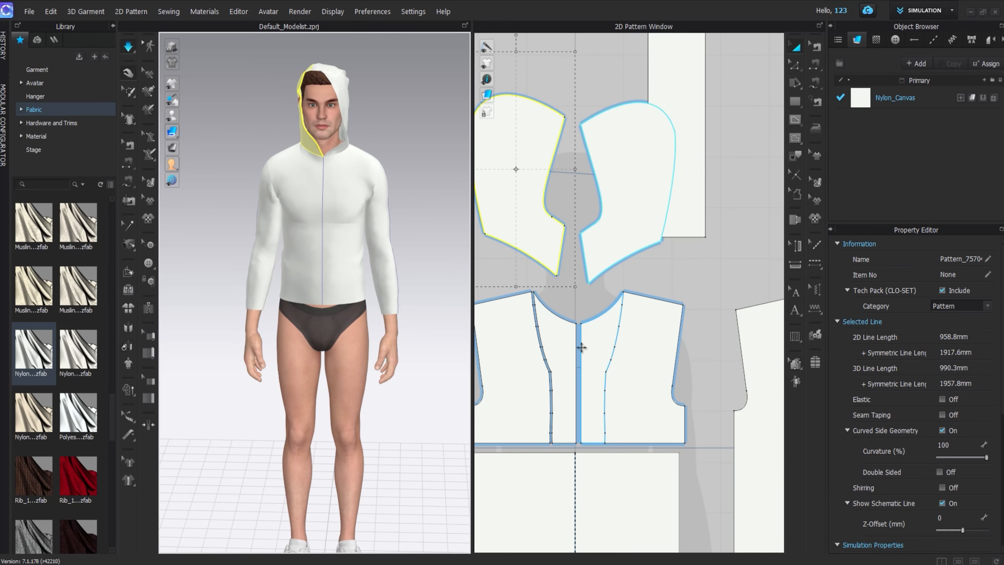
- Delete the sewing that joins the two upper front halves along the centre
click(582, 347)
click(815, 46)
click(579, 348)
key(Delete)
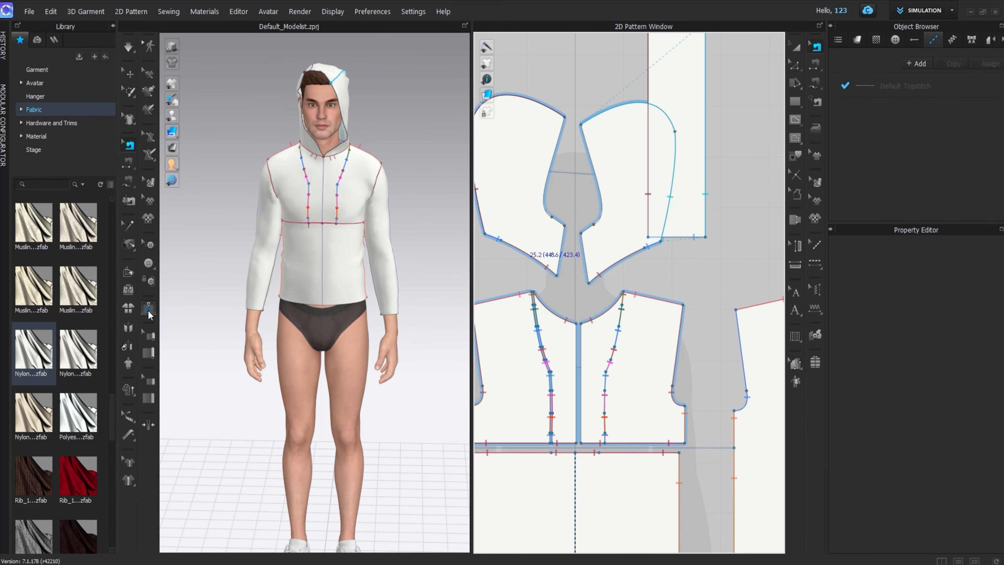
- Add a zipper along both centre front edges, from the hood's chin edge to the bottom of the upper front, and simulate
click(149, 309)
scroll(583, 332, up, 4)
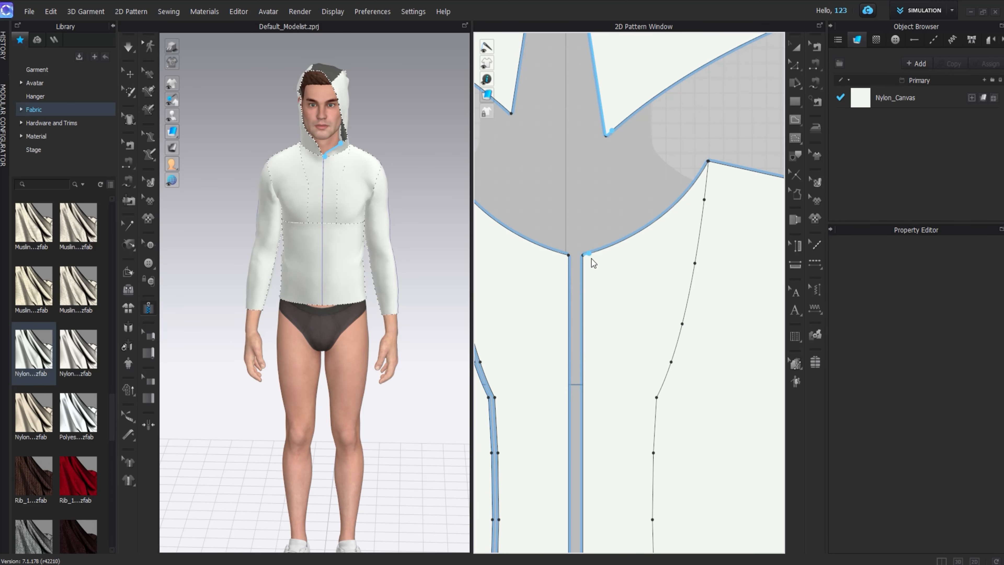
middle_drag(593, 324, 576, 169)
double_click(566, 452)
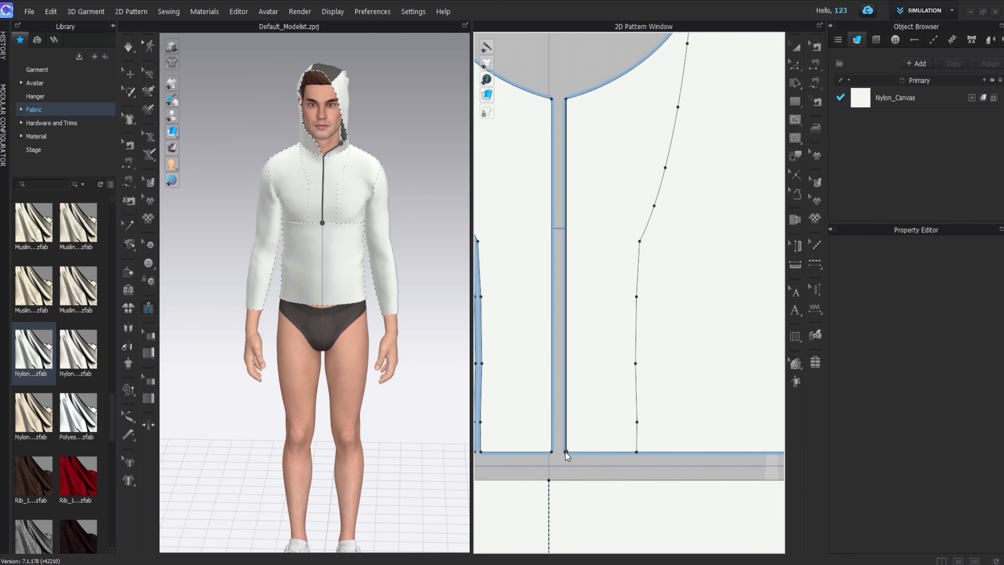
scroll(558, 335, down, 4)
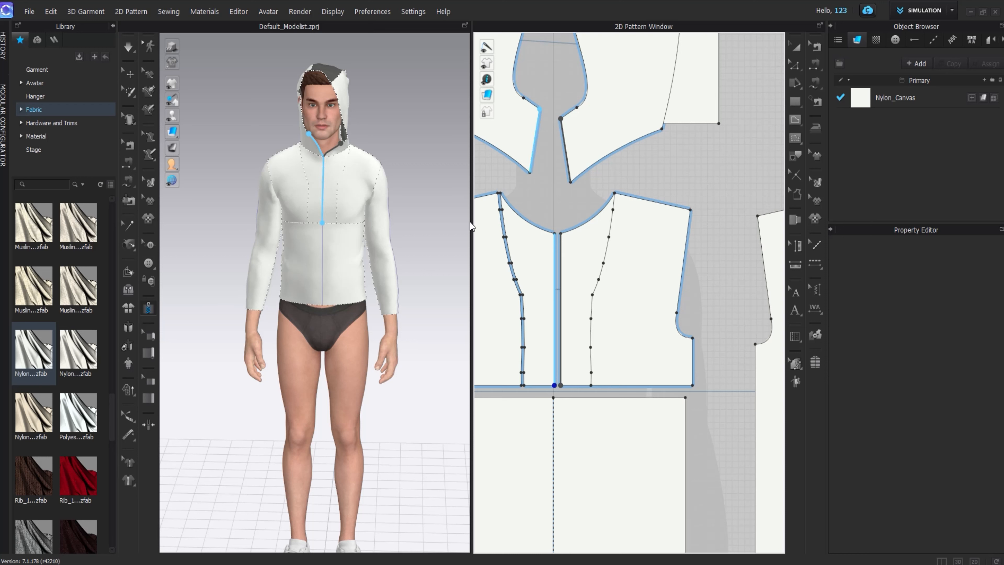
double_click(574, 181)
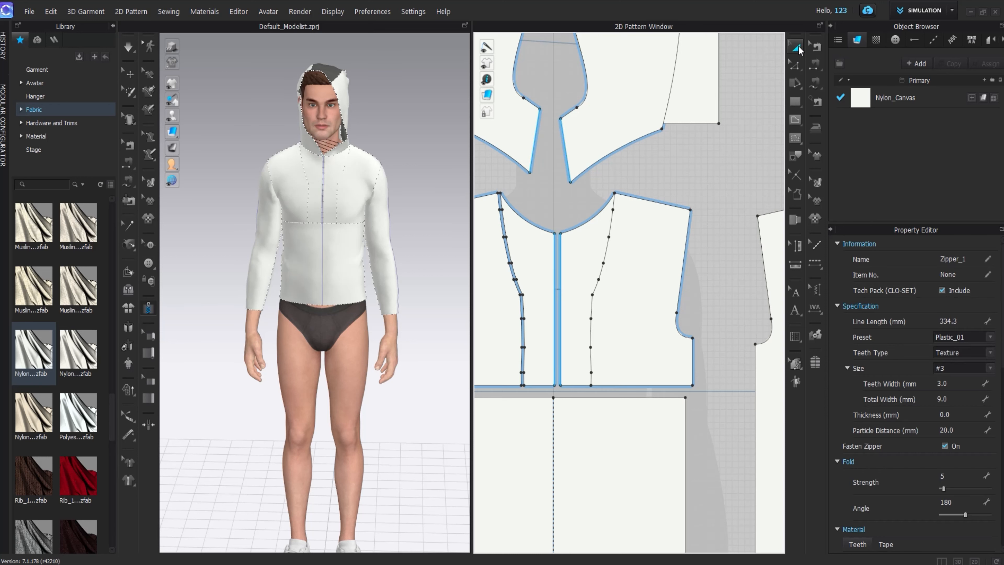
key(space)
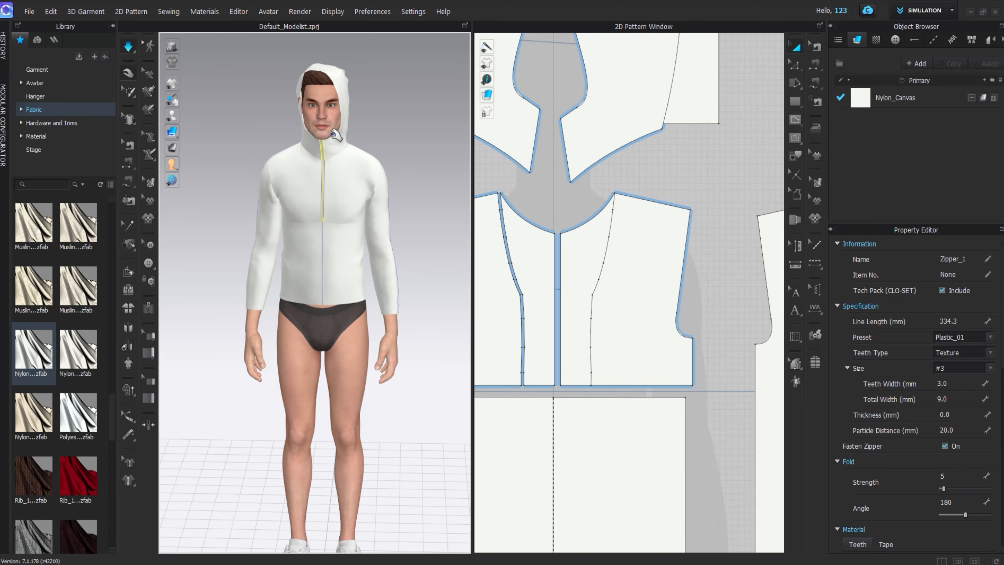
- Pull the hood's side pieces in 3D to settle them around the cheeks and neck
right_drag(339, 137, 359, 127)
scroll(358, 127, up, 3)
click(304, 163)
right_drag(305, 164, 336, 203)
drag(307, 174, 276, 205)
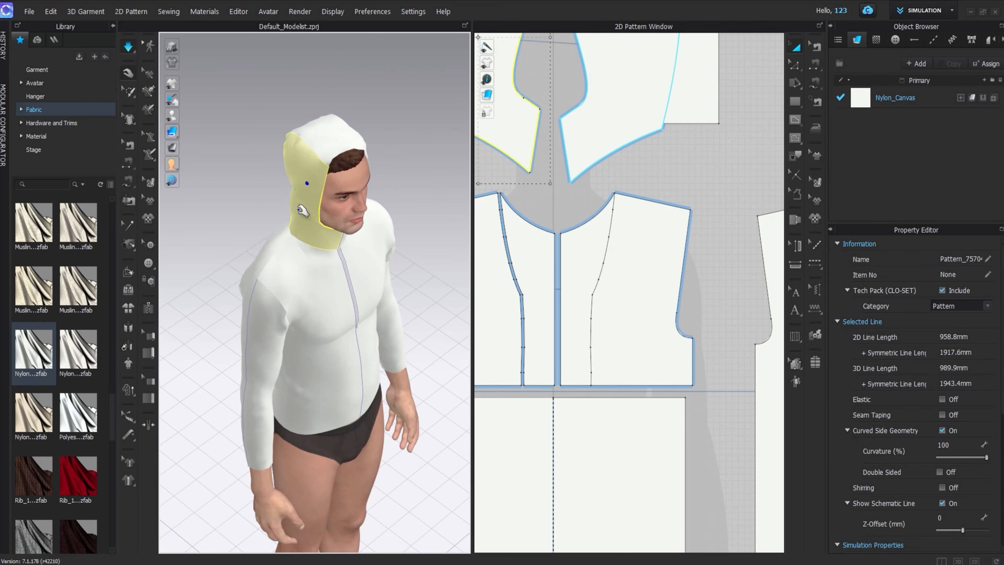
right_drag(302, 211, 263, 182)
drag(359, 190, 384, 178)
drag(392, 177, 338, 155)
- Pull the hood's upper side seams outward and upward to shape the crown evenly around the head
right_drag(241, 194, 280, 202)
key(2)
click(350, 146)
right_drag(350, 147, 367, 190)
click(255, 167)
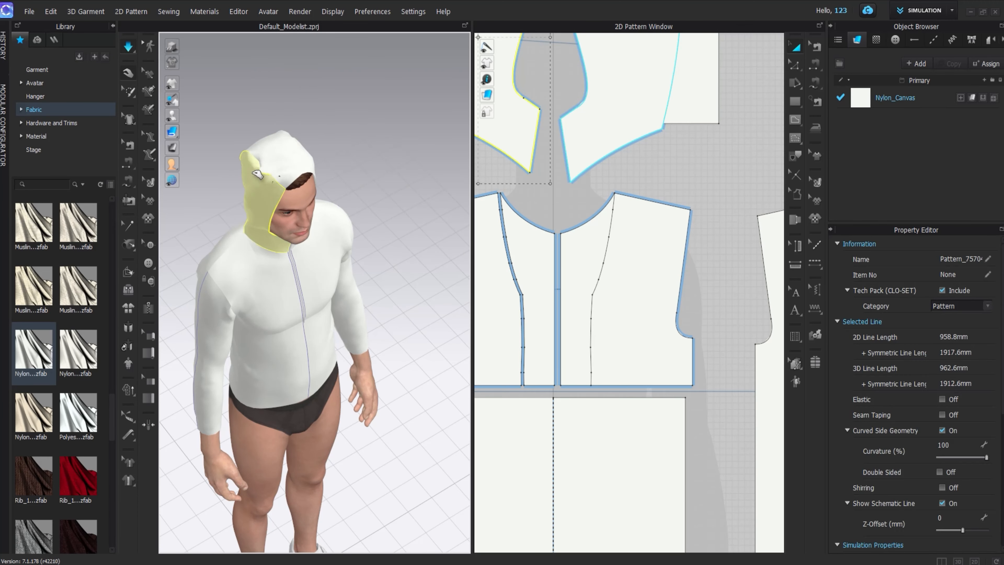
click(286, 170)
click(257, 194)
right_drag(322, 253, 312, 235)
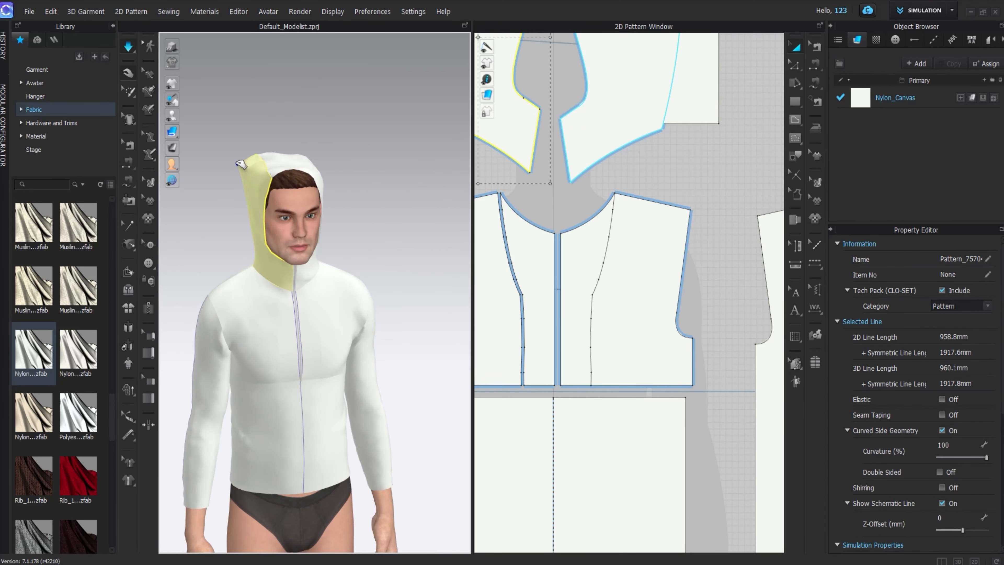
right_drag(240, 165, 312, 166)
click(277, 152)
right_drag(300, 237, 222, 231)
middle_drag(338, 405, 341, 312)
- Pull the lower front panel's hem and the back hem downward to straighten the body fabric
key(2)
drag(250, 397, 248, 437)
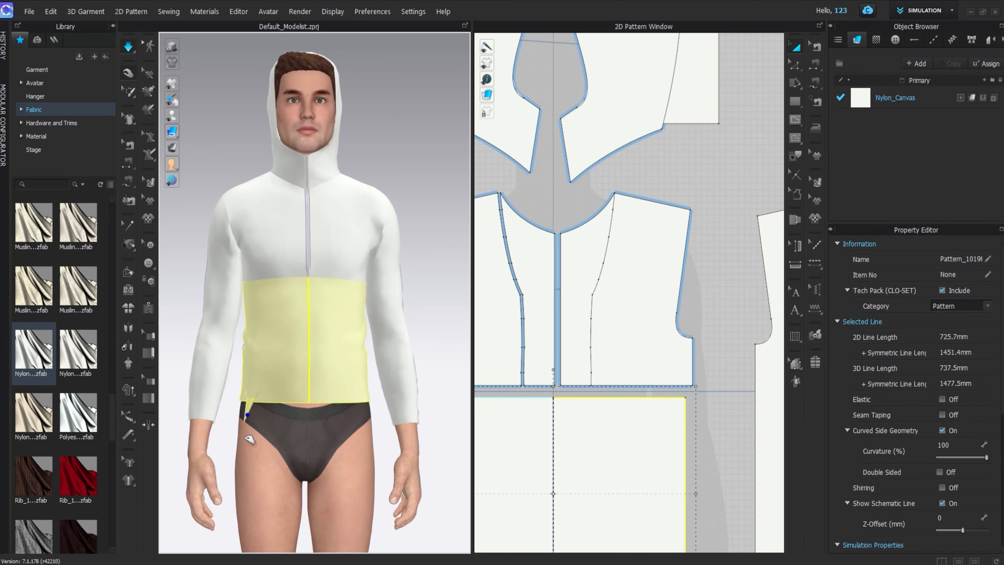
right_drag(377, 418, 356, 269)
click(366, 264)
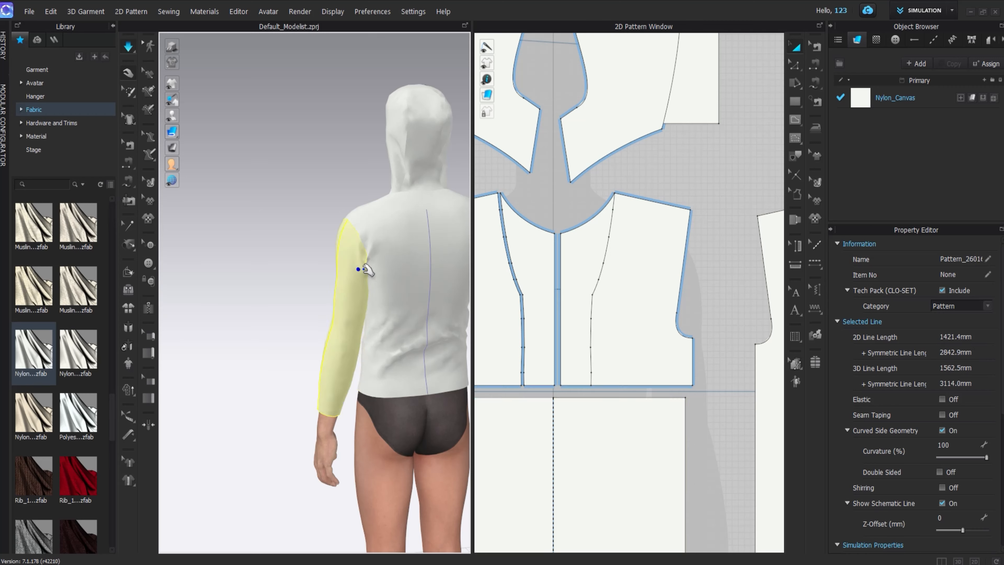
scroll(643, 269, down, 3)
scroll(634, 228, up, 3)
click(635, 227)
key(8)
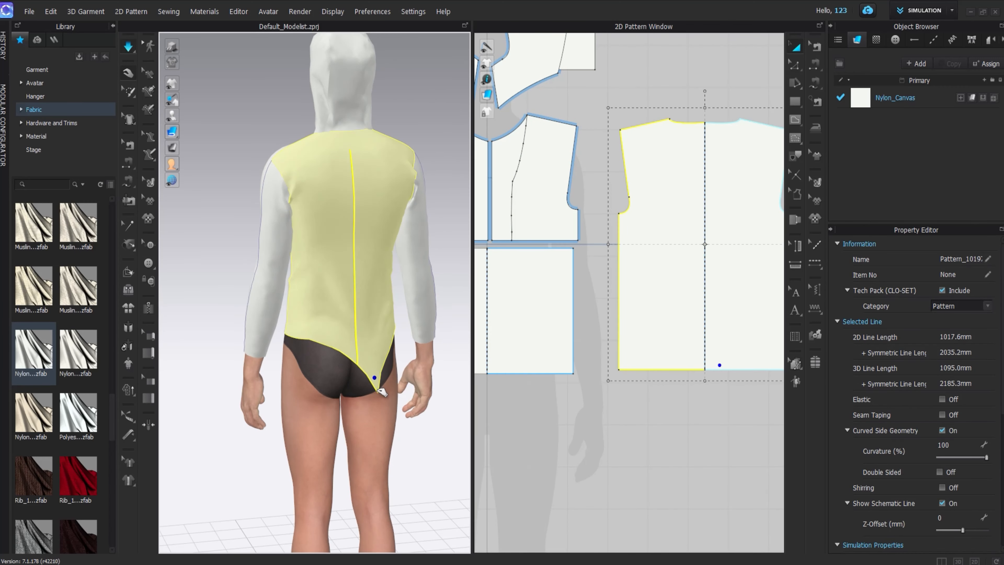
- Set the weft and warp shrinkage of both sleeves to 105%
click(425, 199)
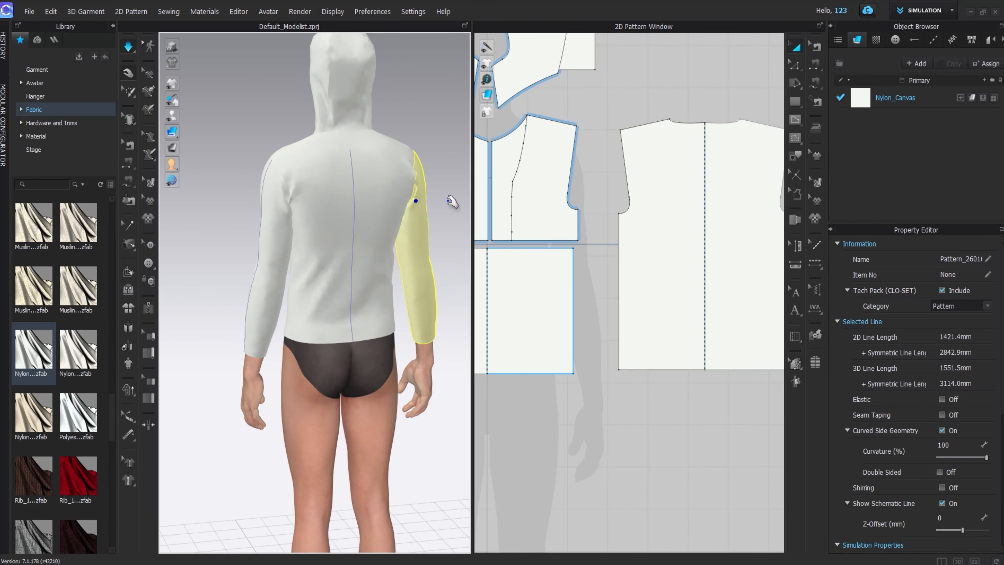
scroll(698, 281, down, 5)
scroll(911, 487, down, 5)
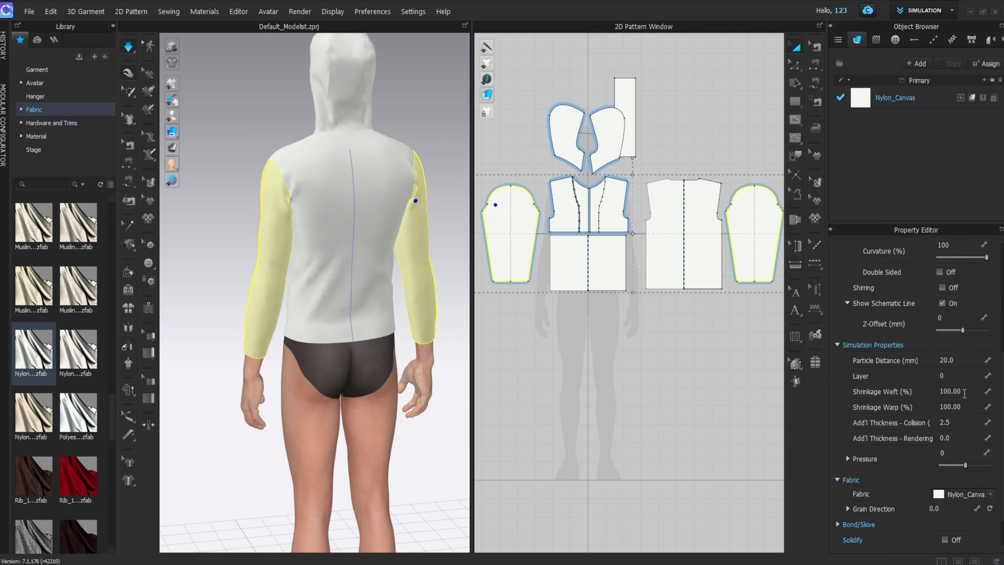
text(105)
key(Return)
key(space)
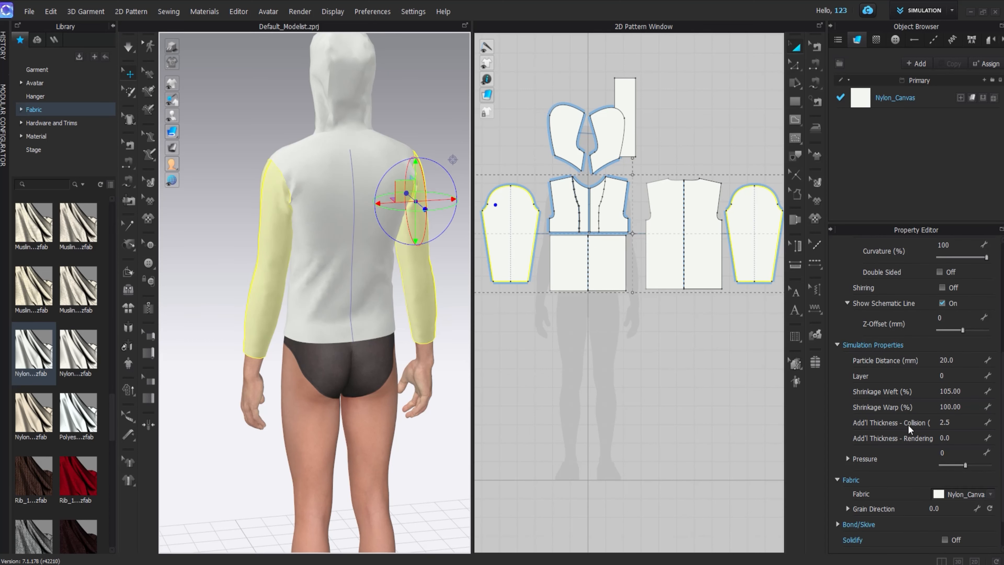
key(Tab)
text(105)
key(Return)
- Set the back pattern's weft shrinkage to 105%
click(411, 206)
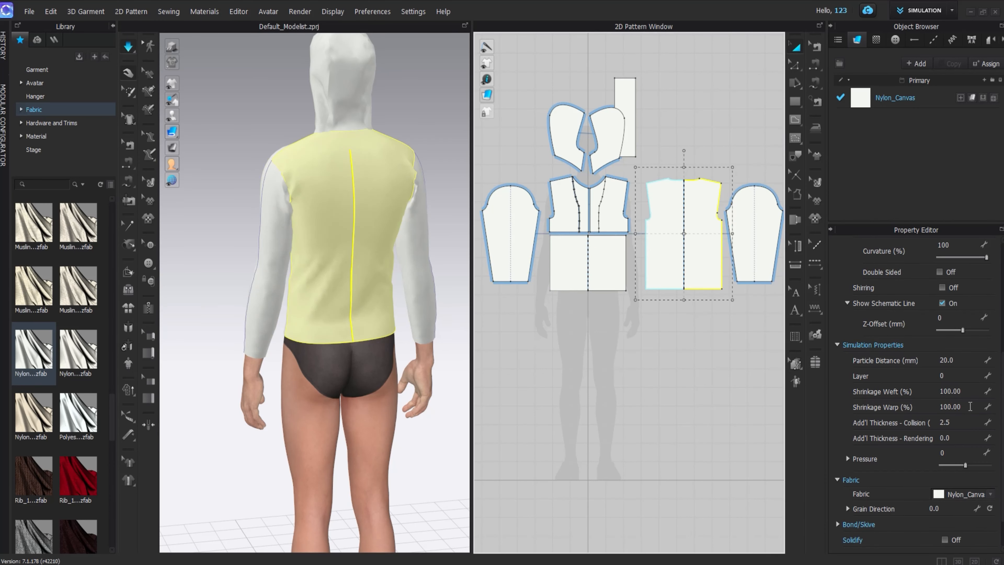
key(Return)
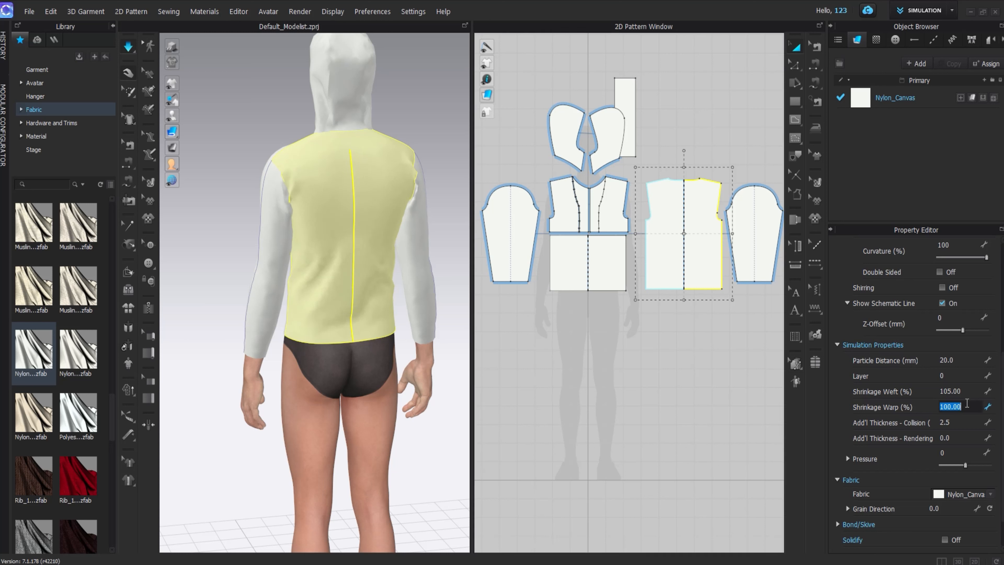
key(Return)
key(space)
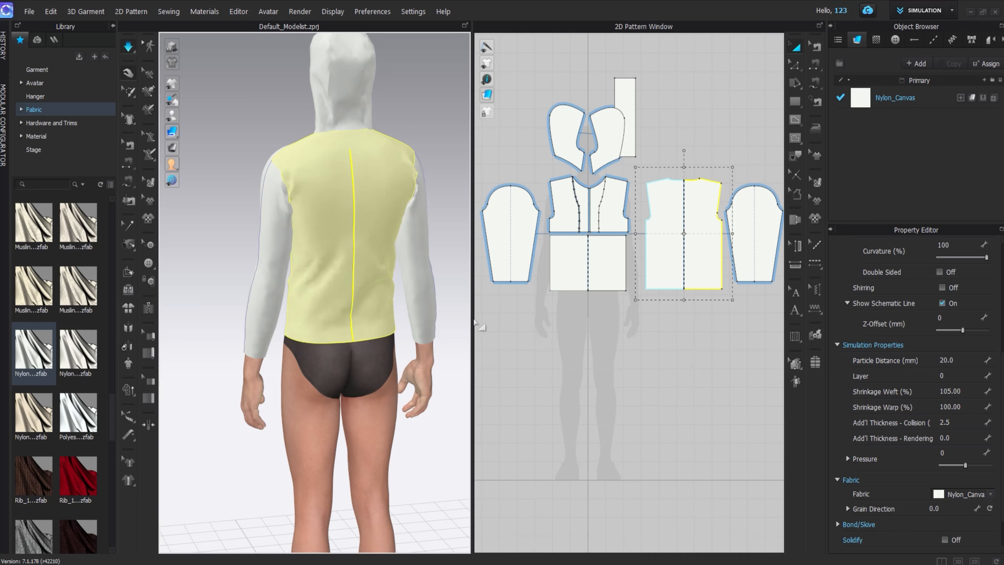
- Narrow the sleeve pattern slightly in 2D after checking the sleeve's fit from the side
click(422, 210)
right_drag(443, 190, 324, 194)
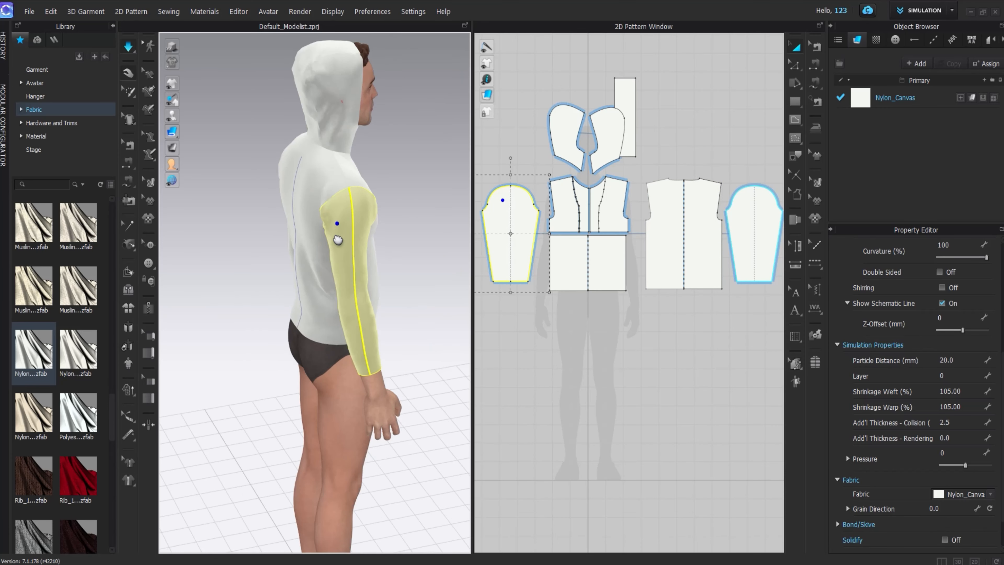
click(753, 233)
right_drag(745, 227, 679, 224)
drag(729, 235, 725, 235)
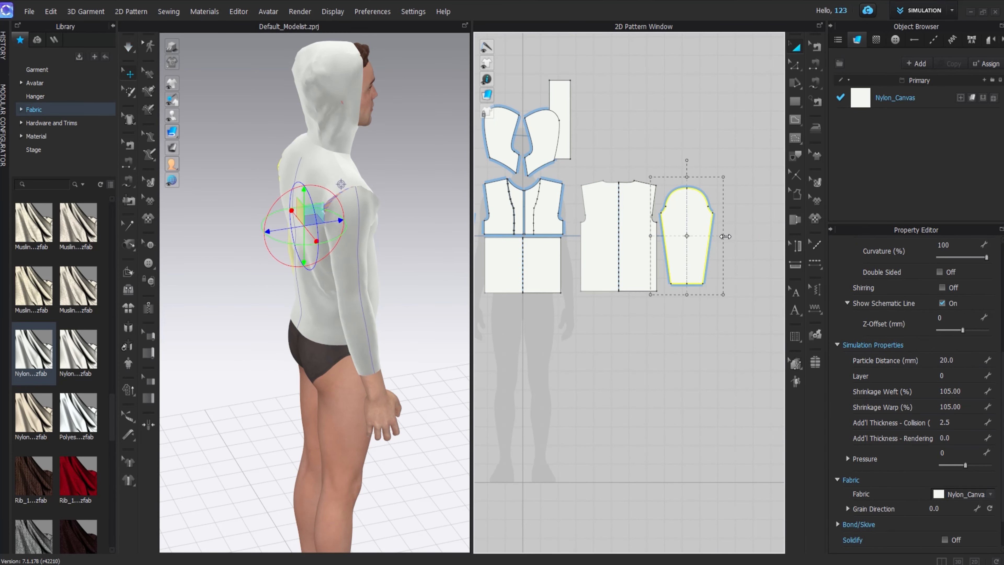
key(8)
click(300, 215)
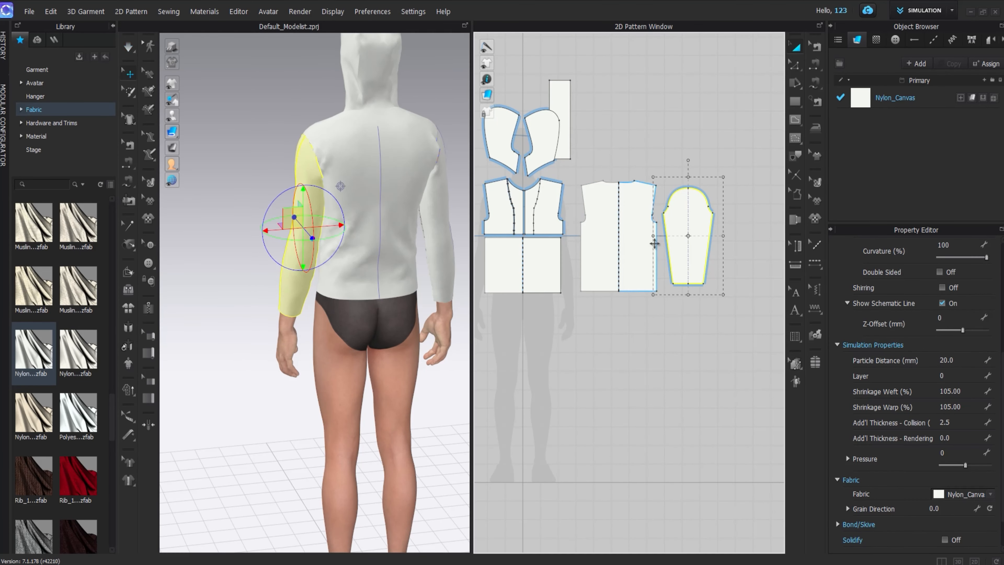
- Simulate the narrowed sleeves and pull the sleeve, back hem and lower front fabric smooth
right_drag(369, 358, 347, 195)
click(417, 152)
click(438, 193)
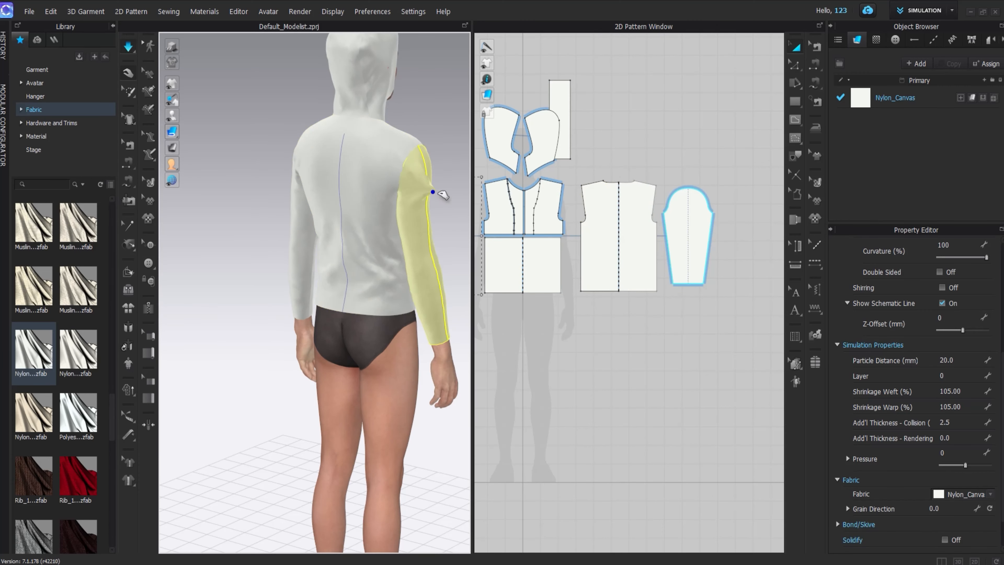
click(407, 312)
key(2)
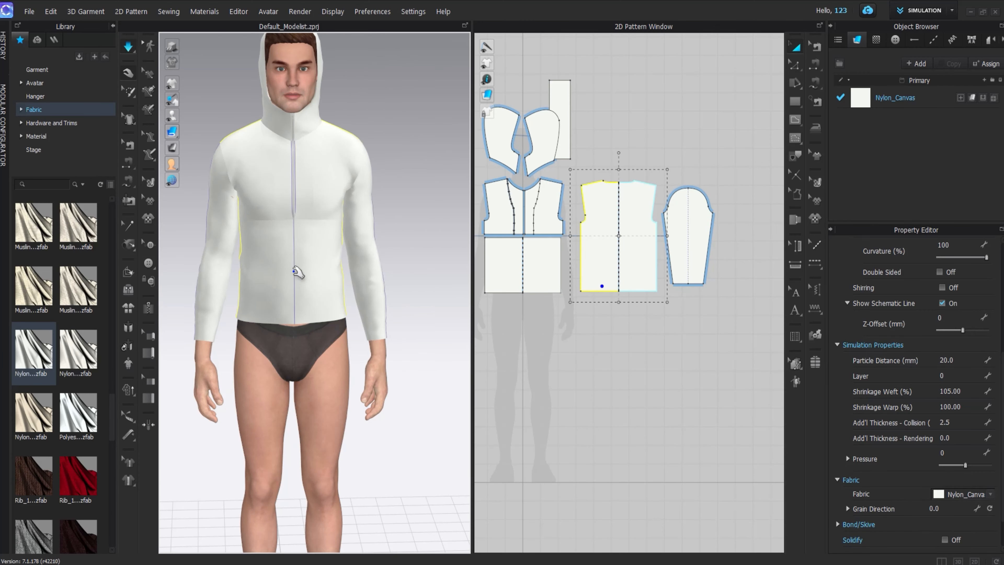
click(298, 248)
- Hide the avatar and set the additional rendering thickness of all three hood patterns to 2 mm
key(shift+a)
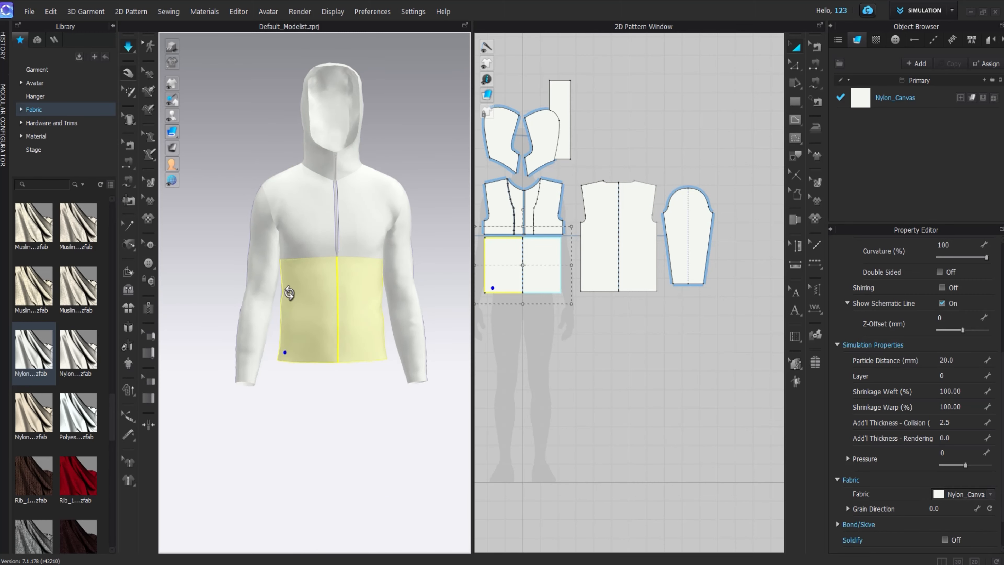
key(4)
scroll(351, 237, up, 5)
click(326, 200)
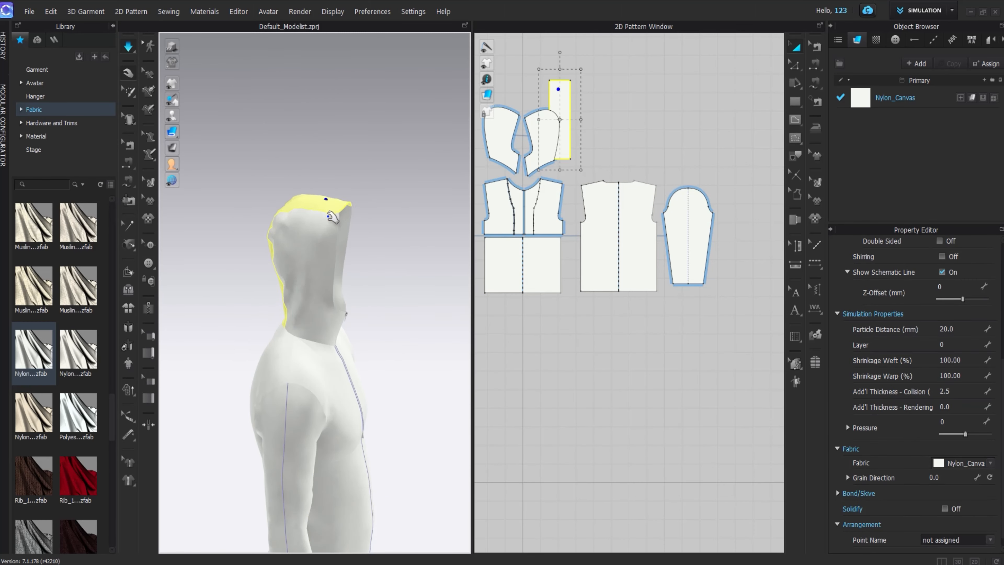
click(333, 218)
key(2)
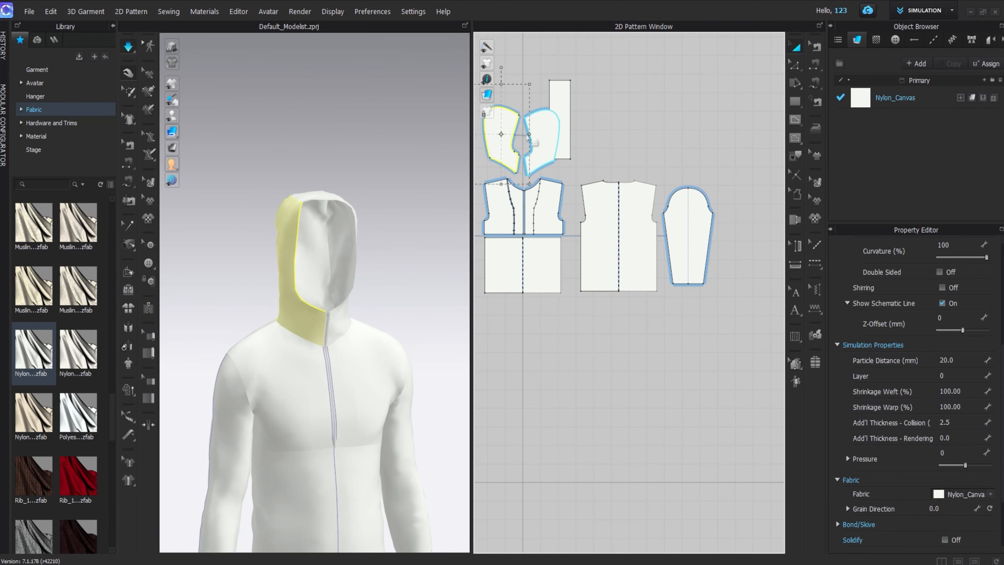
shift+click(529, 135)
shift+click(565, 86)
double_click(959, 437)
text(2)
key(Return)
- Set the pressure of the three hood patterns to 70 and simulate them to inflate the hood
key(w)
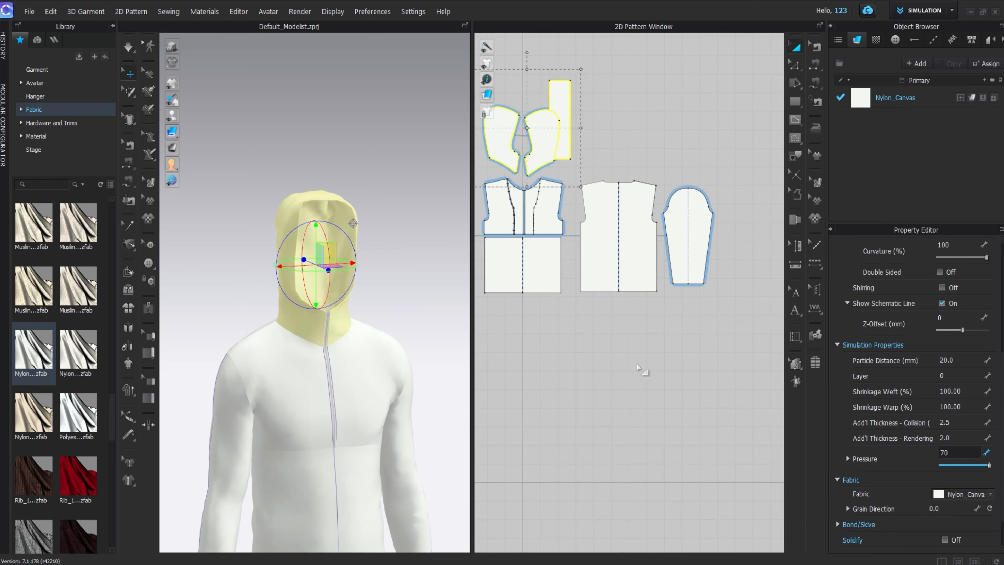
key(Return)
key(space)
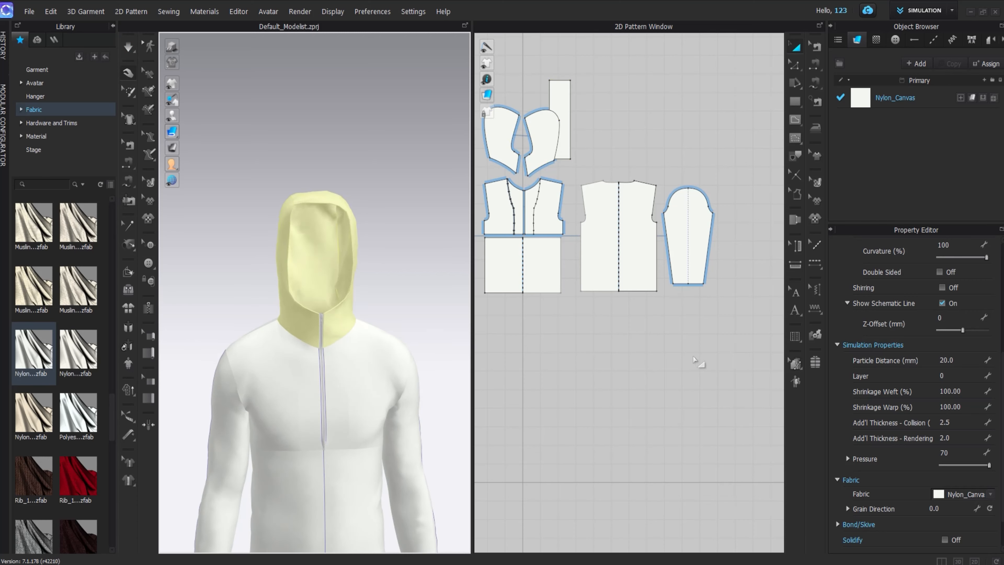
- Reset the pressure of one hood side panel and of the hood's centre panel to 0 and resimulate
click(564, 115)
click(543, 127)
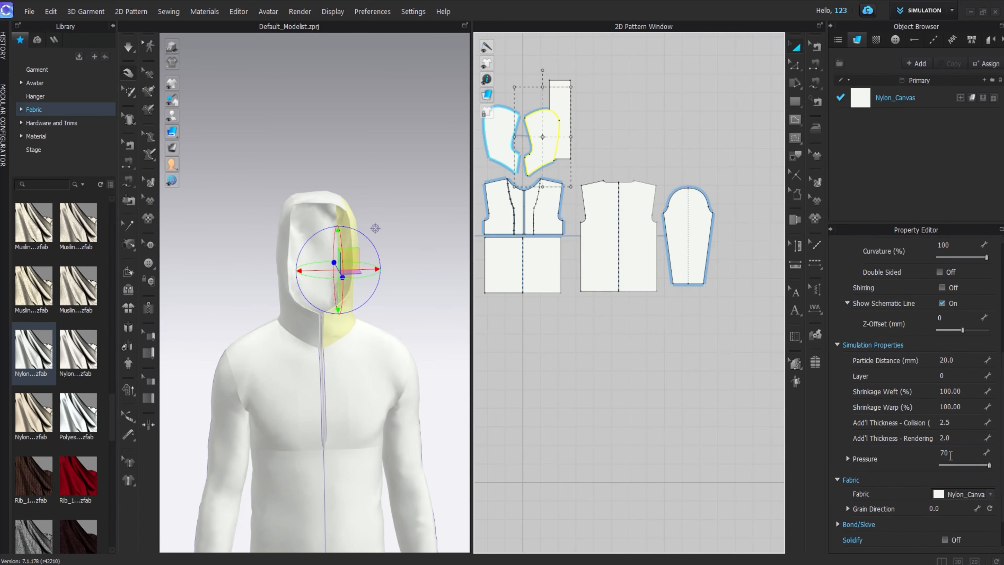
key(Escape)
right_drag(253, 260, 444, 256)
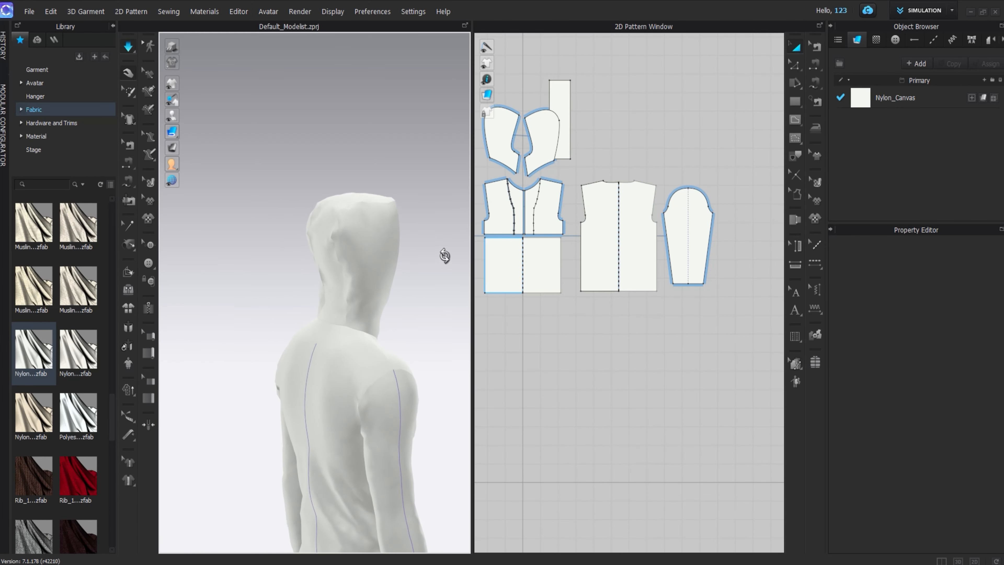
click(332, 188)
right_drag(389, 215, 205, 219)
drag(989, 434, 972, 435)
click(952, 422)
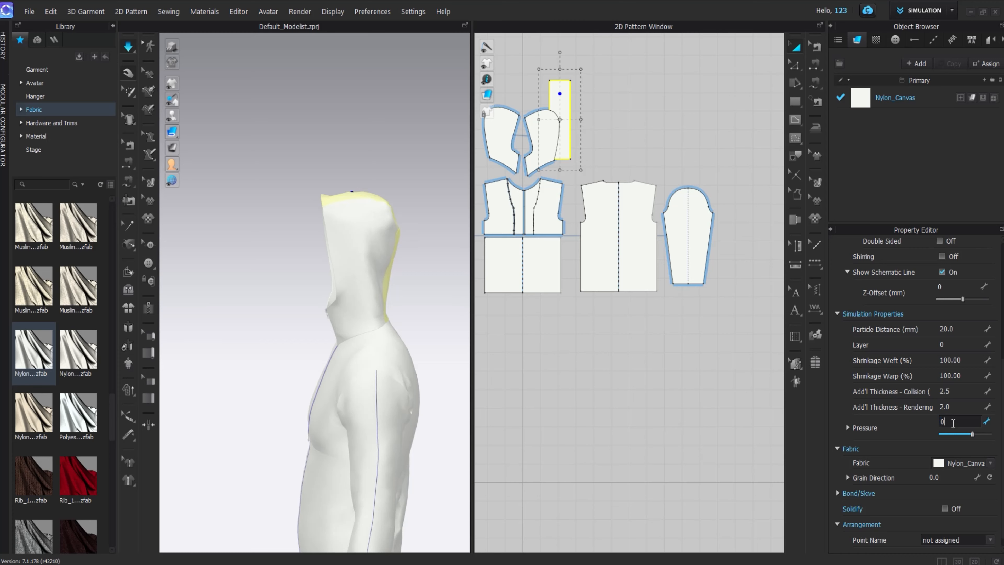
click(714, 432)
key(space)
click(560, 102)
key(space)
- Give the hood's centre panel negative pressure, set one side panel's pressure to -44, and simulate with the avatar shown
drag(966, 434, 940, 434)
right_drag(396, 348, 307, 246)
click(541, 133)
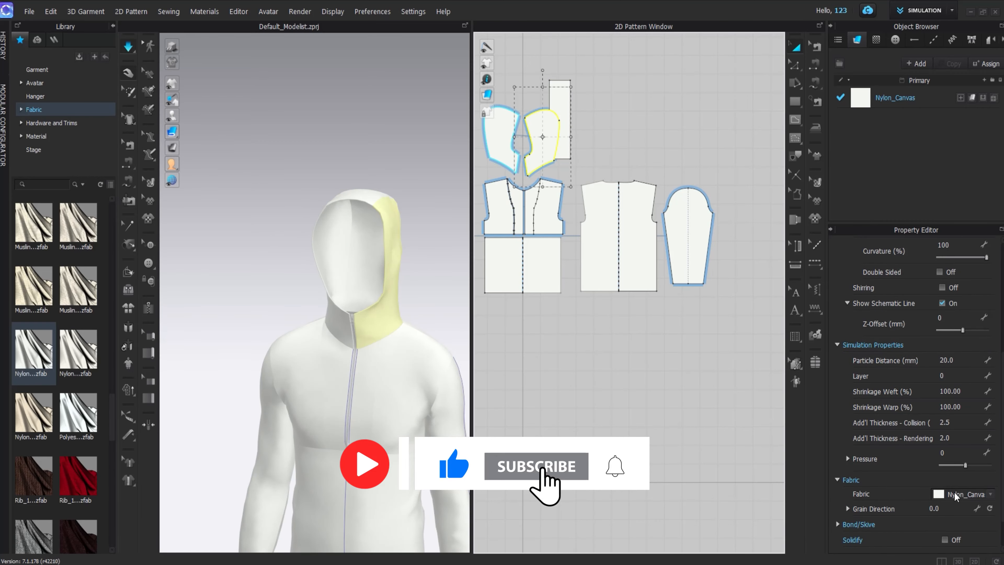
mouse_move(965, 465)
mouse_down()
mouse_move(976, 465)
mouse_move(953, 465)
mouse_up()
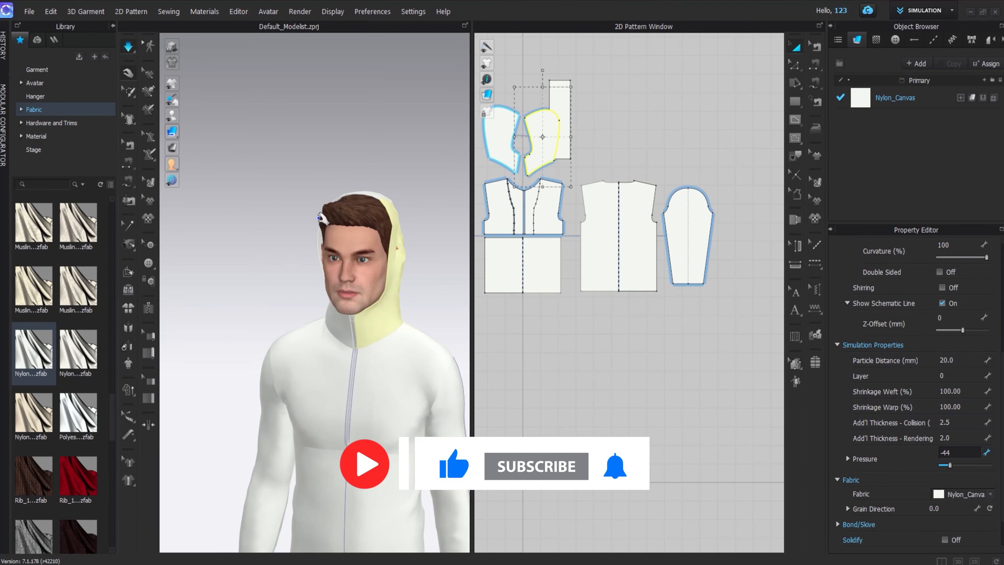
right_drag(368, 313, 427, 229)
middle_drag(424, 230, 305, 215)
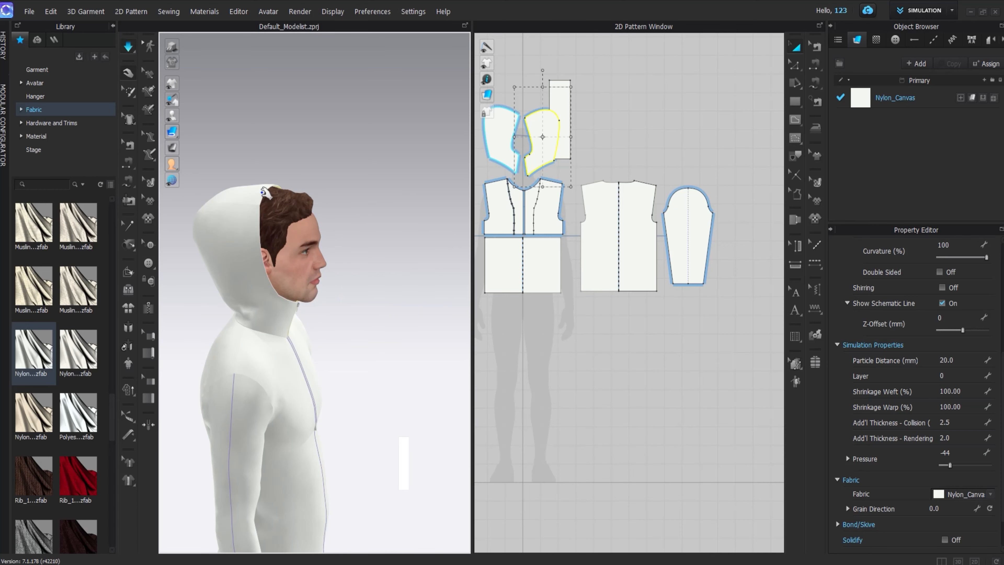
- Pull the hood opening's edge forward over the avatar's hair and cheeks from both sides
drag(286, 193, 312, 180)
drag(281, 217, 305, 222)
drag(279, 291, 292, 299)
right_drag(297, 303, 240, 193)
click(240, 192)
drag(240, 193, 225, 193)
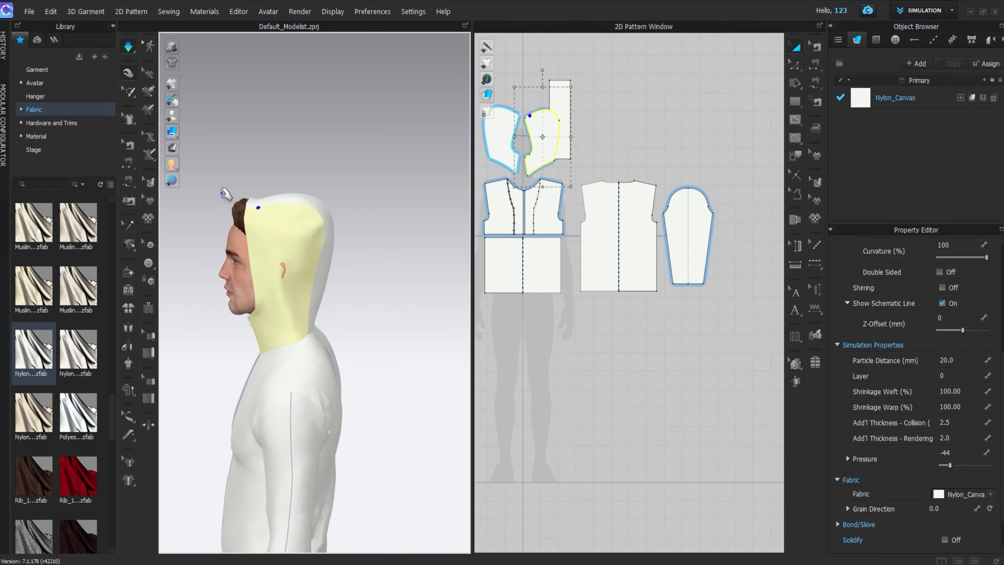
- Set the other hood side panel's pressure to 0 and the centre panel's pressure to -39, and resimulate
click(504, 137)
click(949, 452)
text(0)
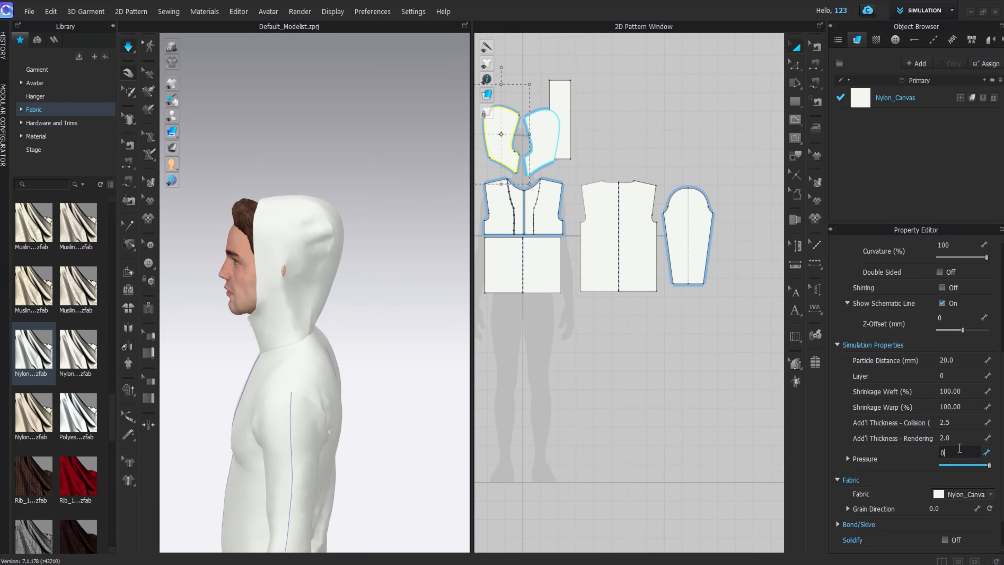
key(Return)
key(space)
click(347, 221)
drag(942, 433, 952, 433)
key(space)
- Pull the hood's side and centre fabric into shape around the avatar's ears, jaw and crown
click(285, 291)
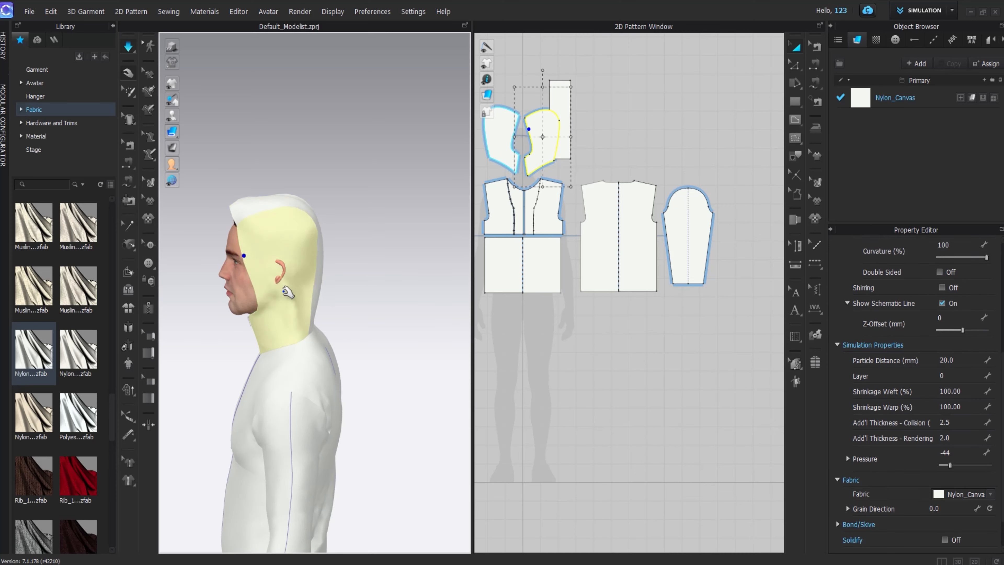
right_drag(286, 291, 361, 268)
click(361, 268)
drag(294, 254, 319, 273)
right_drag(318, 273, 356, 297)
drag(273, 313, 297, 315)
click(253, 245)
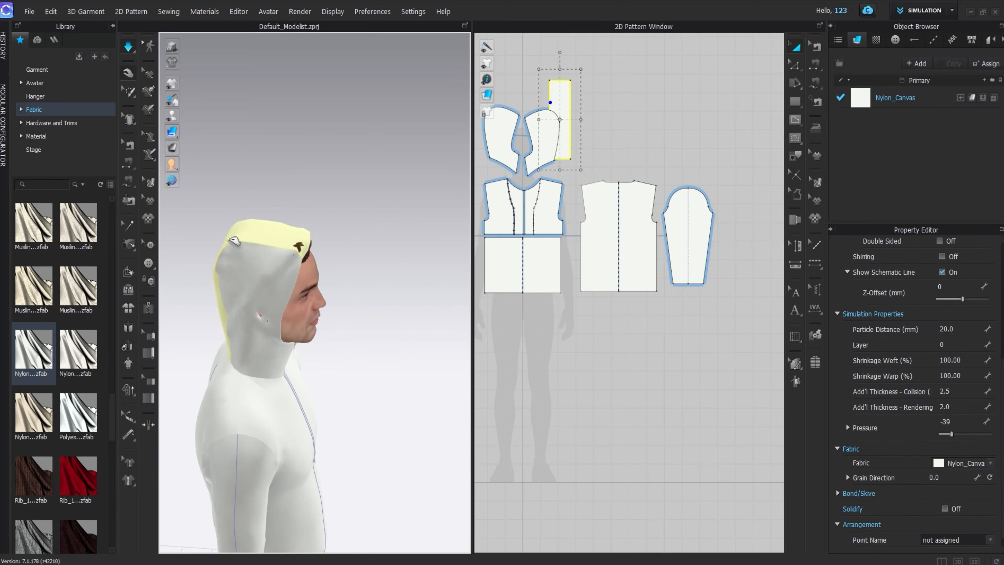
click(277, 340)
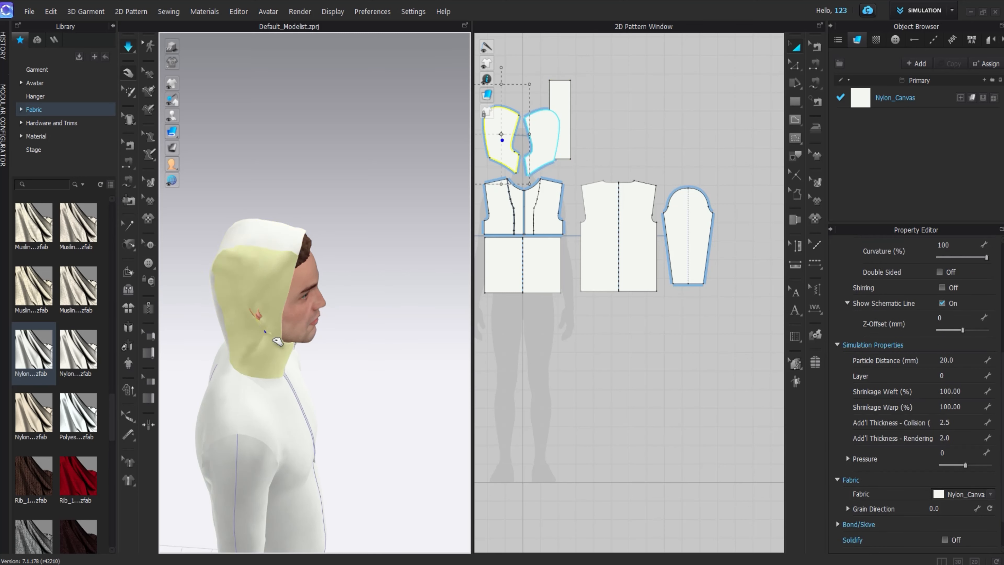
right_drag(269, 317, 276, 307)
- Set the pressure of both hood side panels to 28 and simulate the hood
click(567, 82)
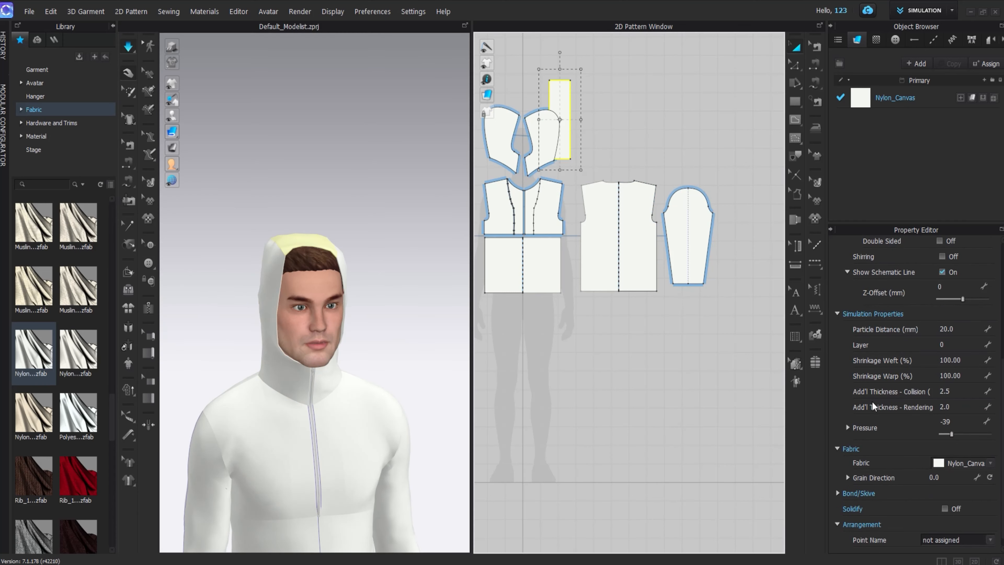
key(space)
right_drag(365, 303, 445, 336)
click(408, 379)
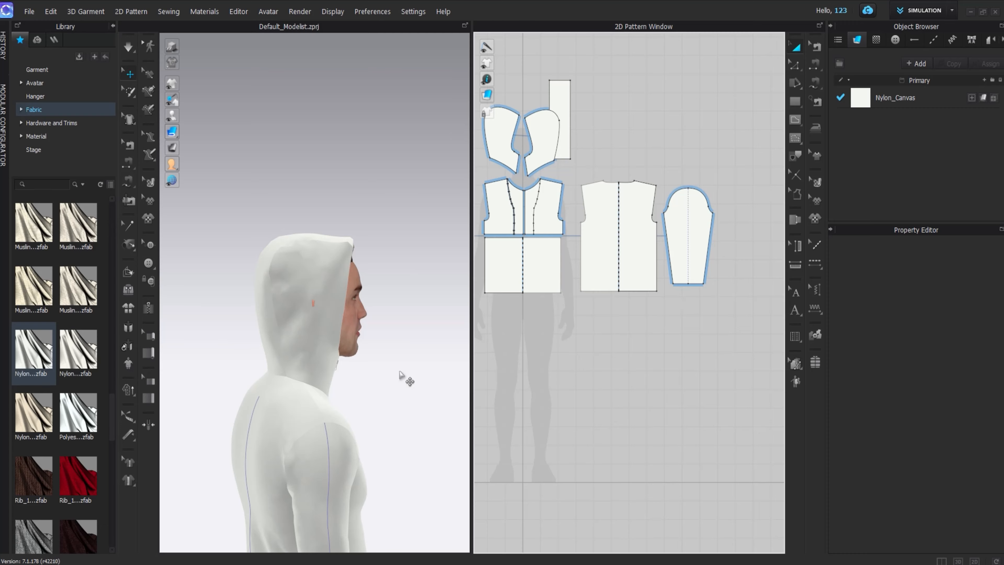
right_drag(408, 379, 490, 376)
click(503, 121)
middle_drag(550, 166, 547, 243)
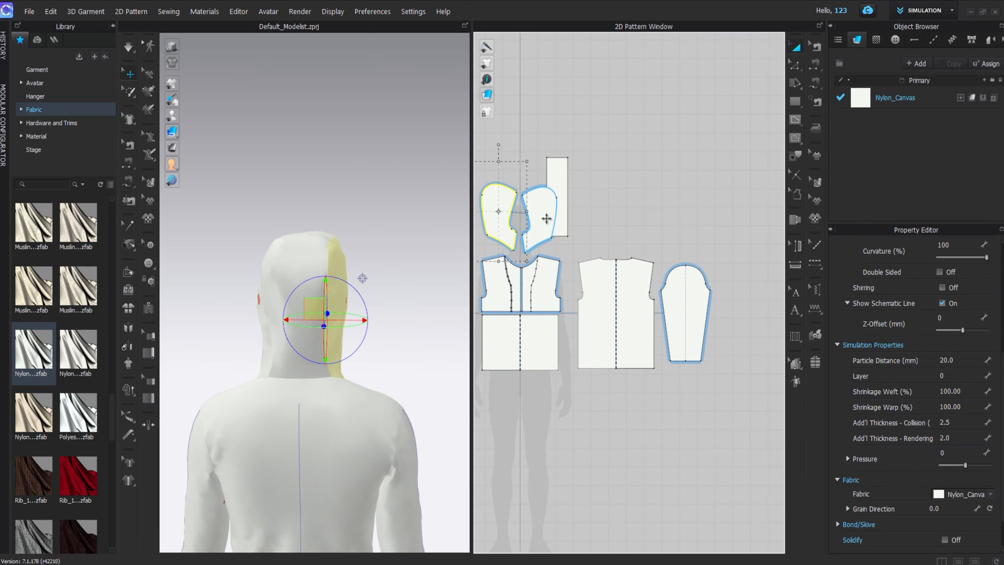
shift+click(545, 217)
drag(967, 466, 968, 466)
key(space)
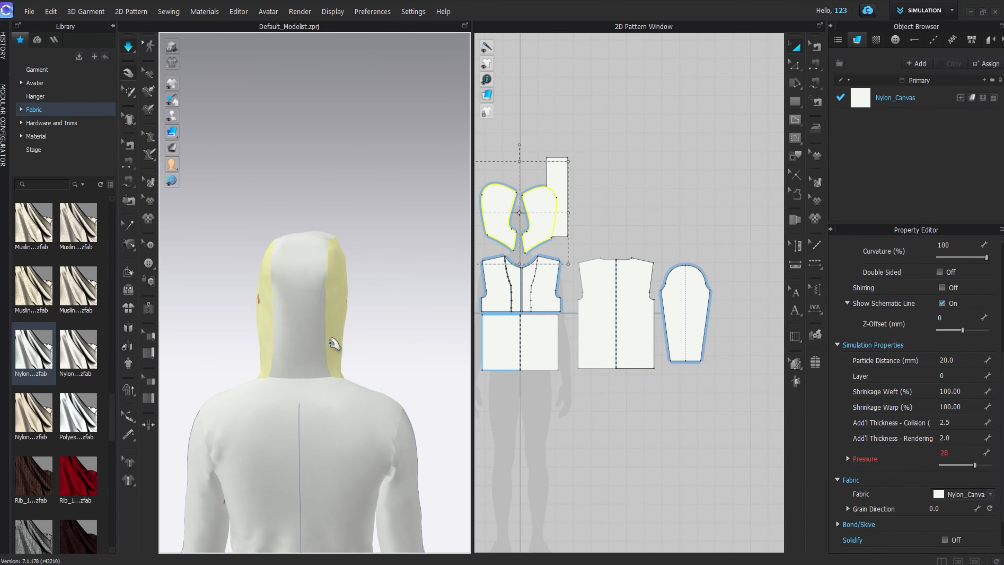
- Pull the hood's side panel smooth beside the avatar's face
right_drag(332, 342, 568, 338)
click(421, 302)
drag(387, 294, 397, 297)
mouse_move(377, 302)
right_down()
mouse_move(412, 309)
mouse_move(487, 359)
mouse_move(448, 296)
mouse_move(367, 305)
right_up()
- Adjust the waist seam's sewing endpoints below the zip, matching both edges of one front half at 43.9
scroll(346, 389, down, 1)
middle_drag(347, 390, 326, 246)
scroll(326, 247, up, 3)
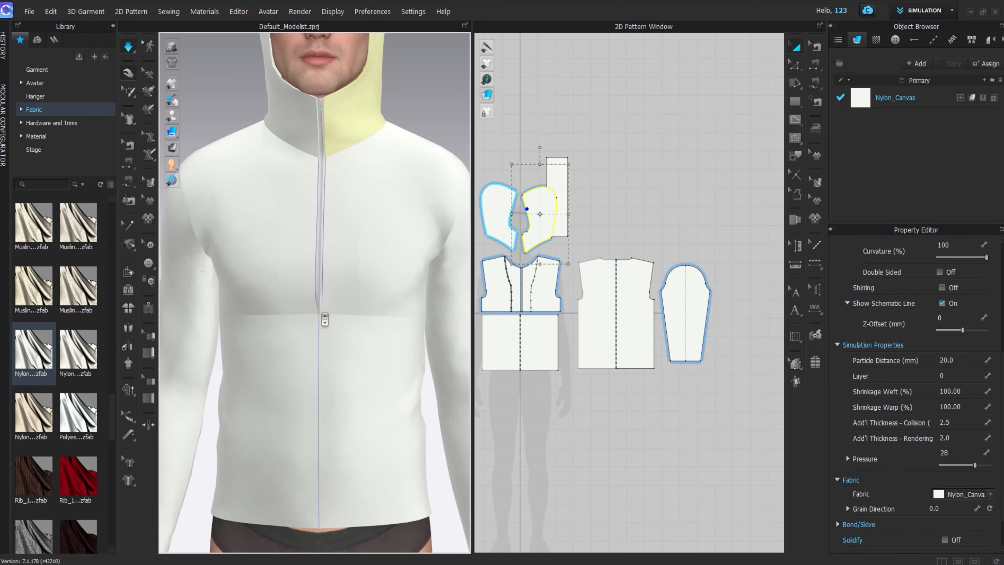
scroll(527, 315, up, 8)
key(b)
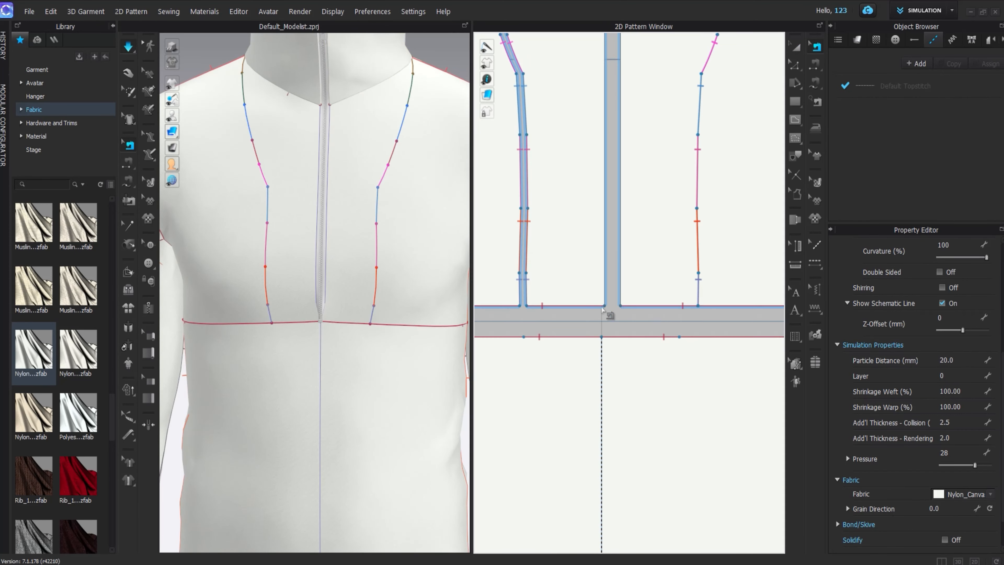
click(599, 309)
key(space)
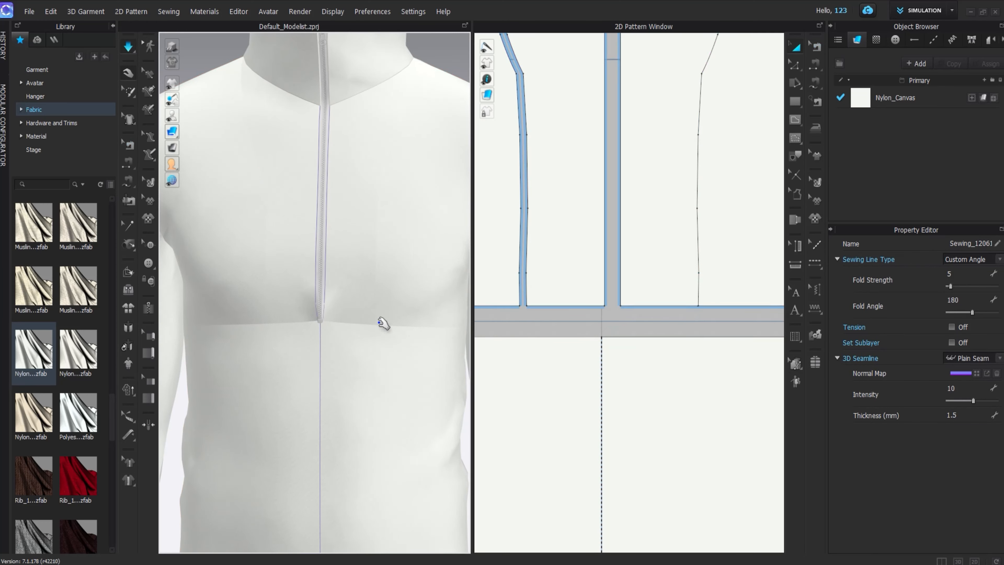
scroll(602, 336, up, 2)
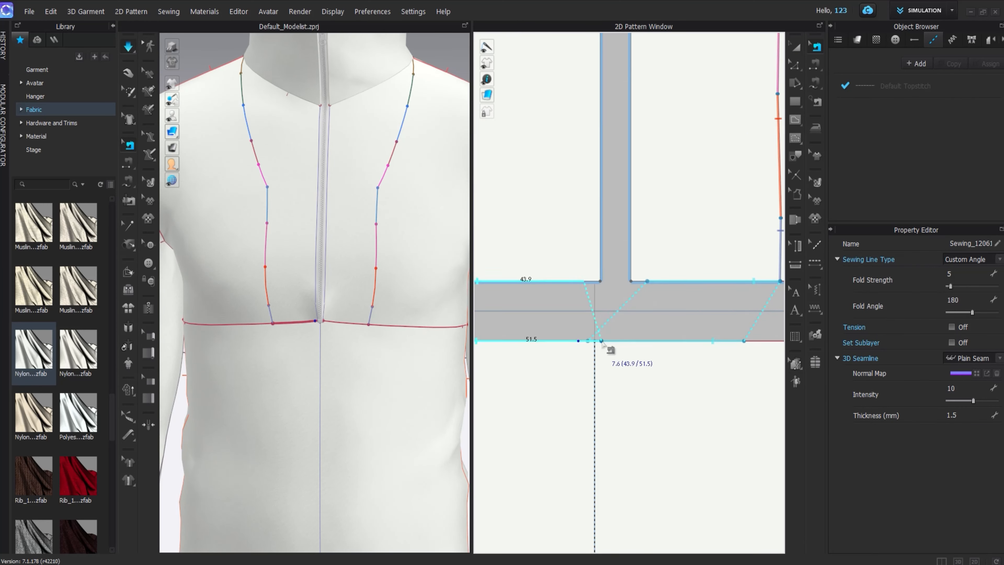
key(a)
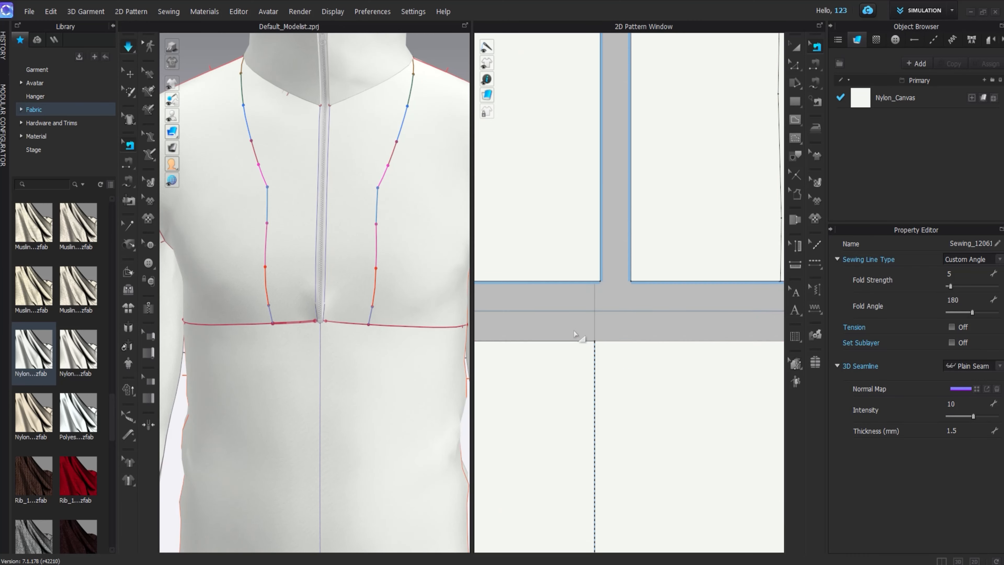
scroll(327, 332, up, 5)
key(b)
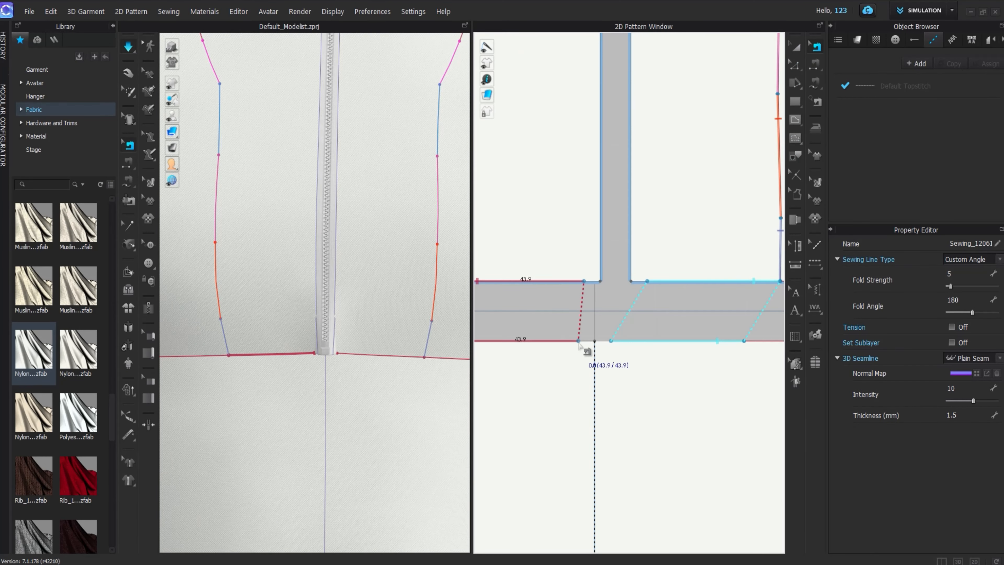
key(a)
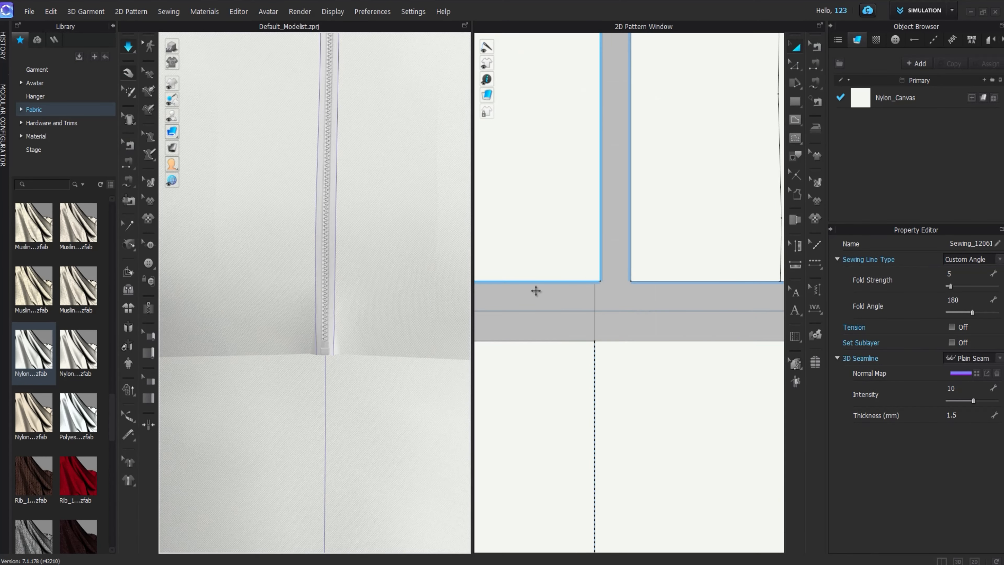
- Pull the back pattern's hem corner down at the avatar's side and check the garment's fit
scroll(346, 324, down, 5)
scroll(343, 324, down, 4)
drag(252, 424, 242, 455)
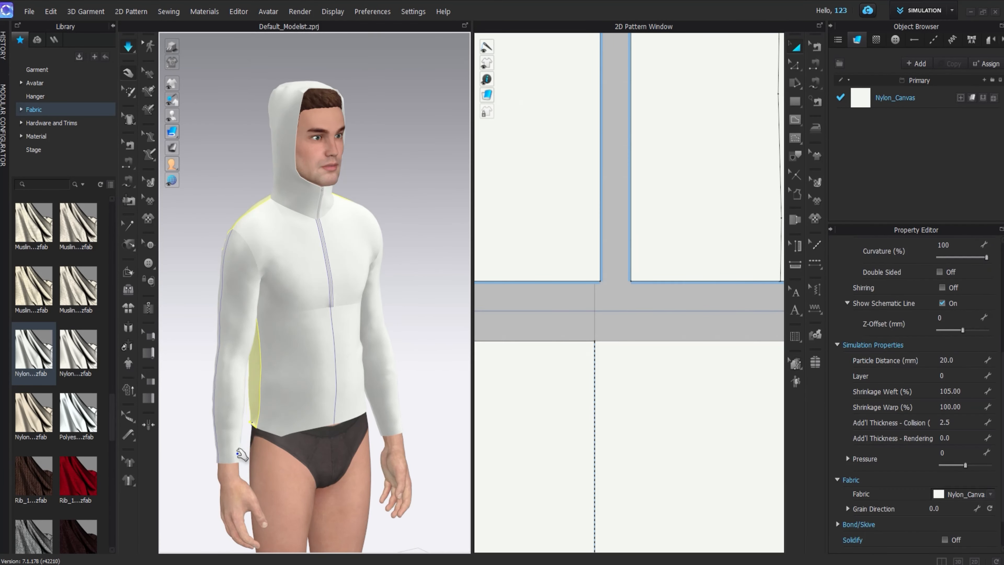
right_drag(339, 378, 295, 375)
scroll(298, 375, down, 2)
middle_drag(332, 413, 313, 336)
right_drag(316, 337, 362, 336)
- Set the additional rendering thickness of the sleeve, front and back patterns to 2 mm and simulate
scroll(652, 291, down, 8)
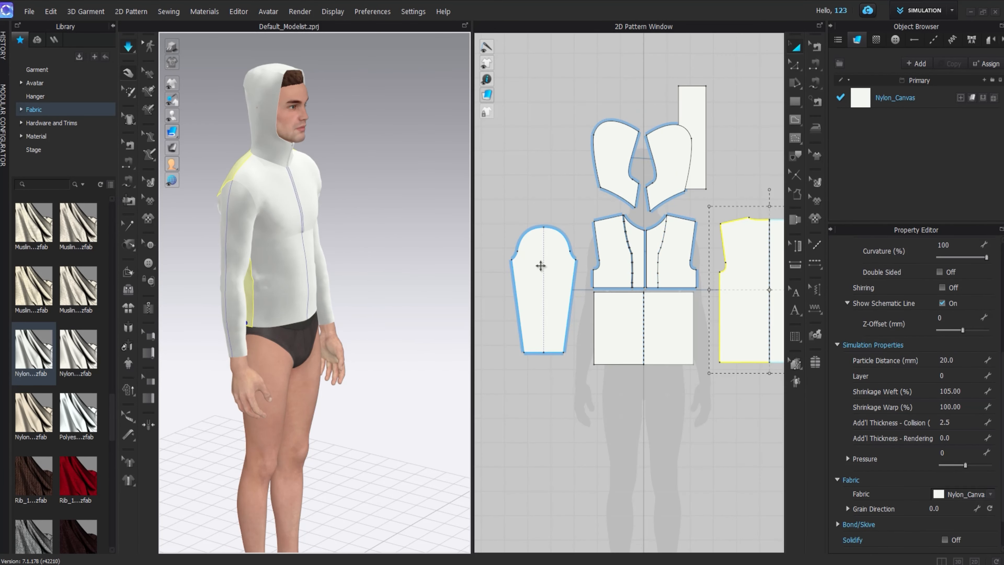
click(541, 267)
shift+click(614, 255)
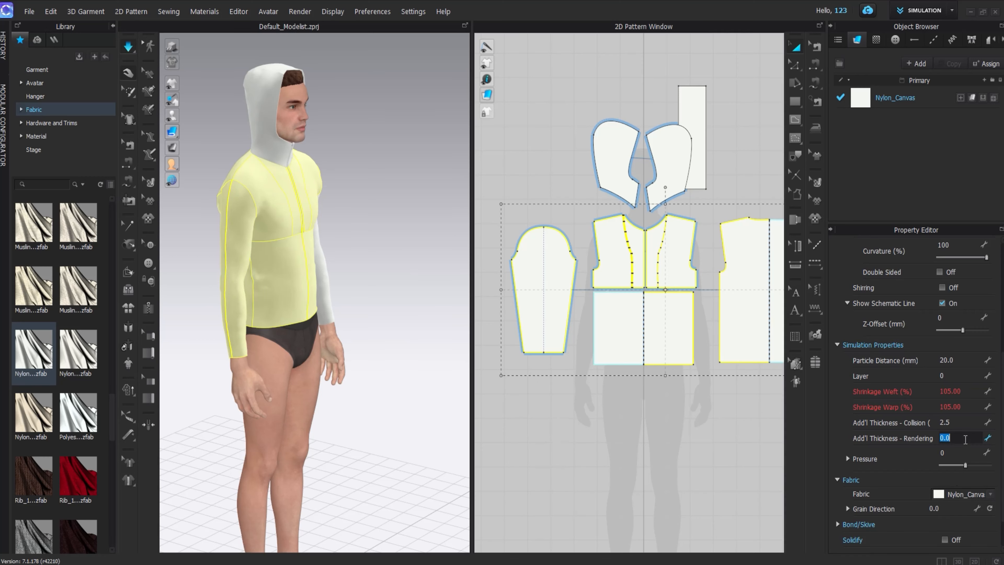
key(q)
click(380, 341)
key(space)
- Pull both corners of the back hem into place from behind
right_drag(279, 315, 348, 333)
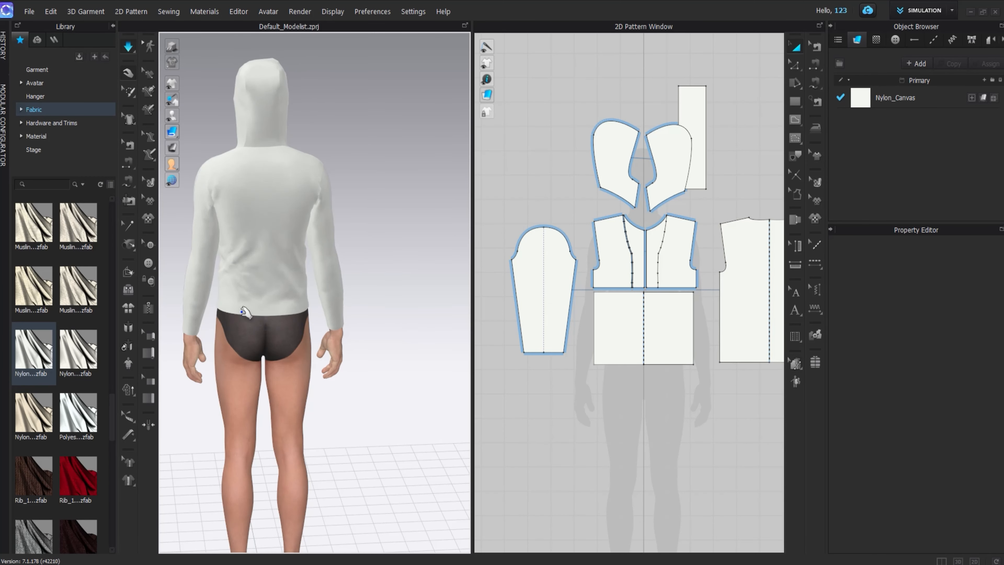
drag(240, 315, 219, 311)
drag(312, 339, 310, 331)
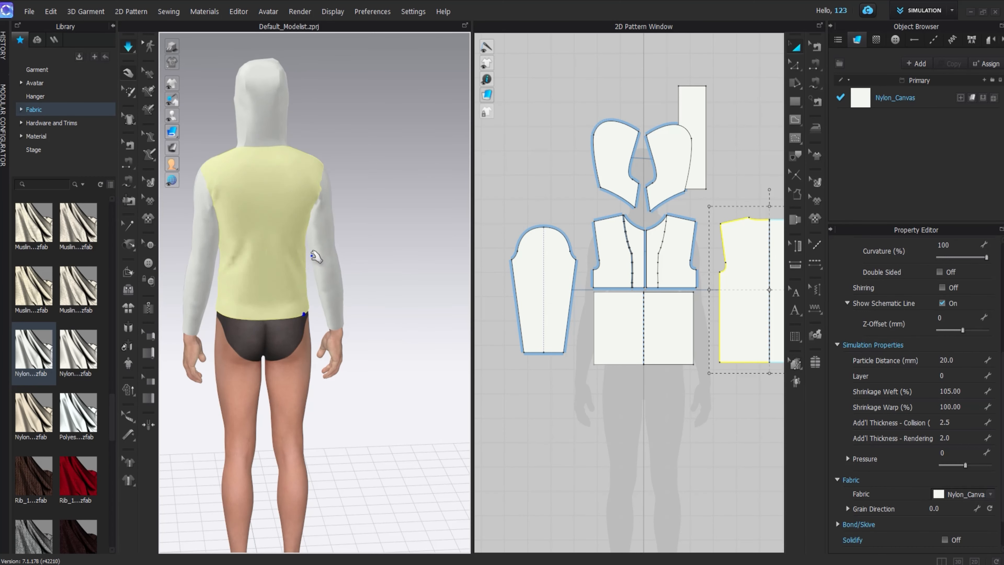
right_drag(315, 254, 399, 253)
- Set the weft shrinkage of the upper and lower front patterns to 105%
click(555, 193)
drag(578, 210, 706, 377)
scroll(948, 434, down, 5)
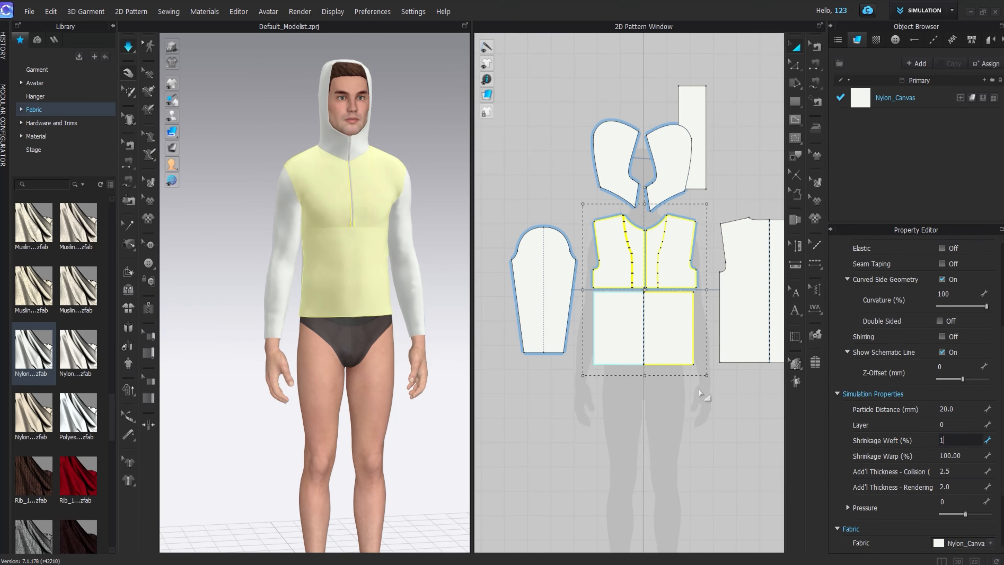
key(space)
- Simulate the widened front and pull the lower front panel's hem smooth
click(445, 220)
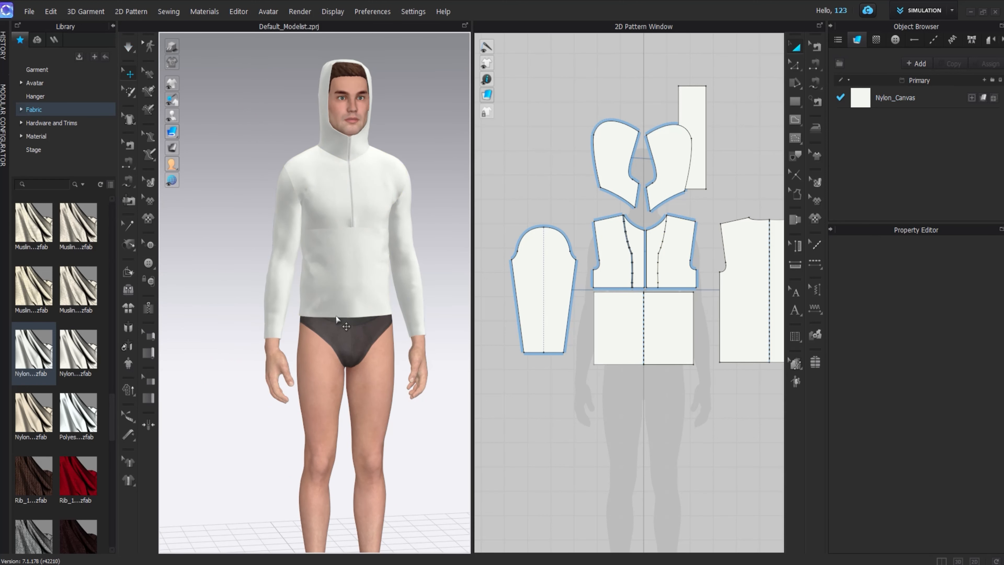
key(space)
drag(309, 313, 301, 331)
right_drag(358, 312, 319, 306)
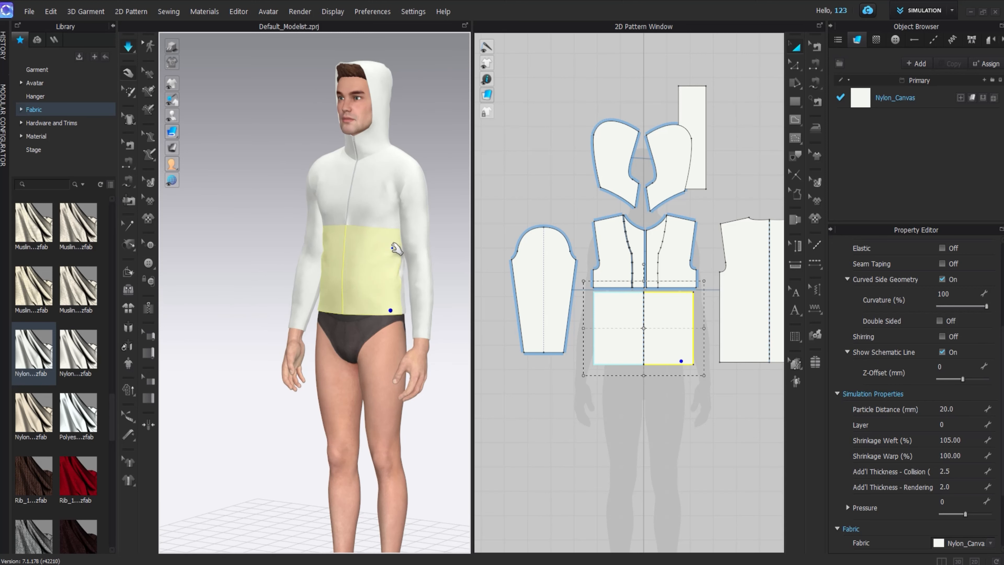
- Set the weft and warp shrinkage of both sleeves to 110% and simulate
click(413, 231)
shift+click(307, 219)
click(969, 440)
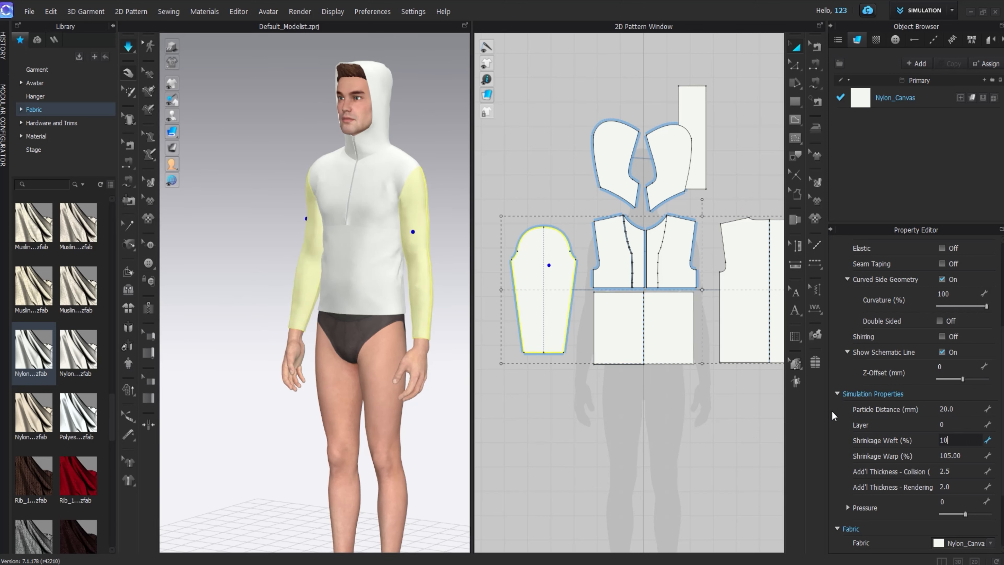
right_drag(277, 260, 348, 253)
drag(342, 251, 350, 245)
key(space)
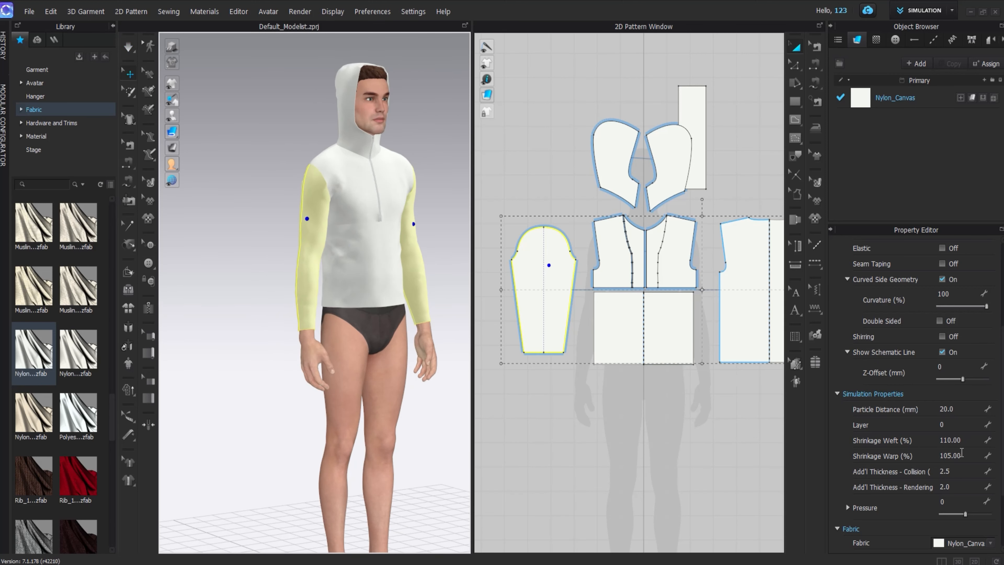
click(978, 456)
text(11)
click(579, 363)
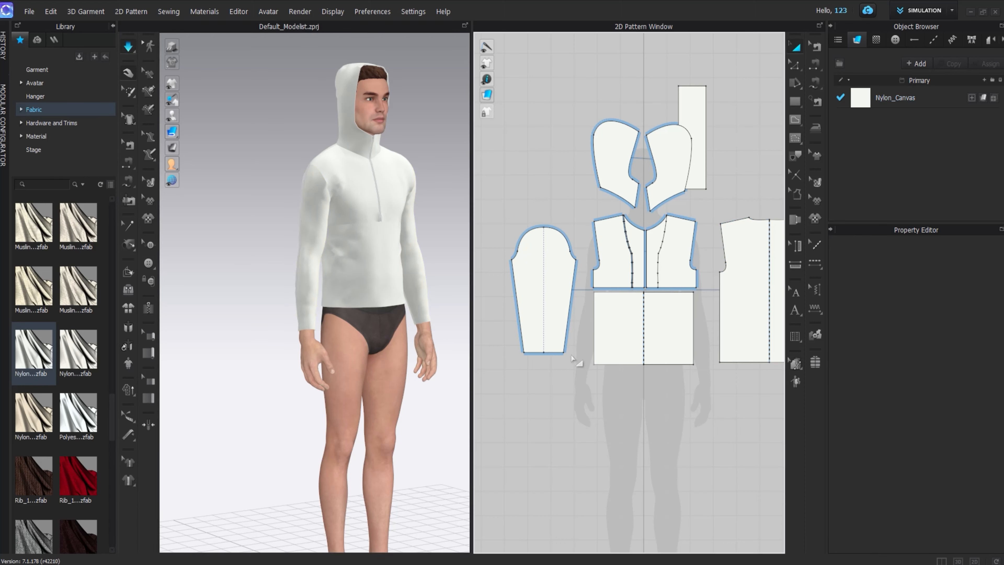
click(549, 288)
key(space)
- Set the back pattern's warp shrinkage to 105% and pull the back hem straight at the middle and both corners
right_drag(389, 328, 566, 324)
click(263, 280)
click(964, 456)
text(105)
key(Return)
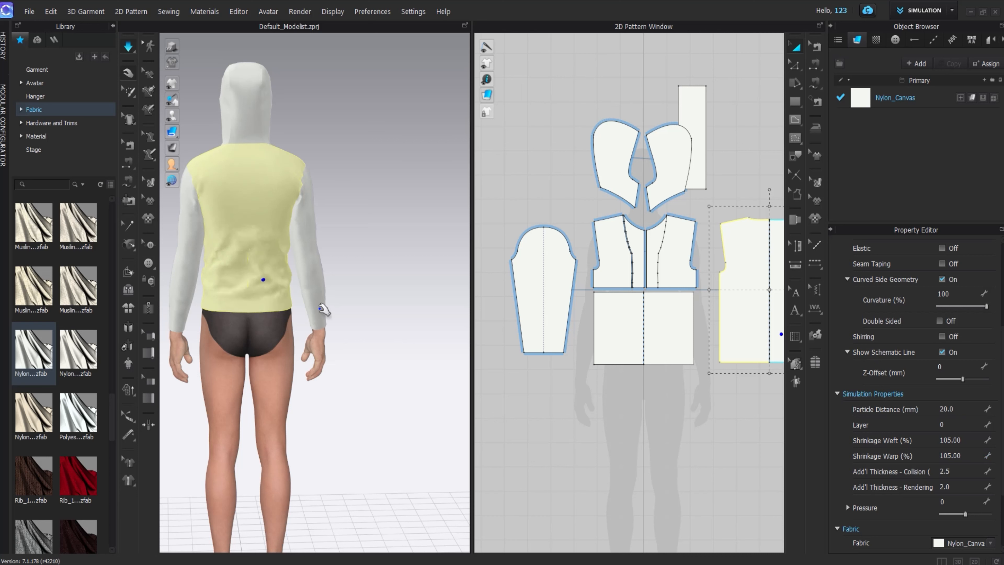
drag(277, 308, 278, 340)
drag(207, 310, 202, 323)
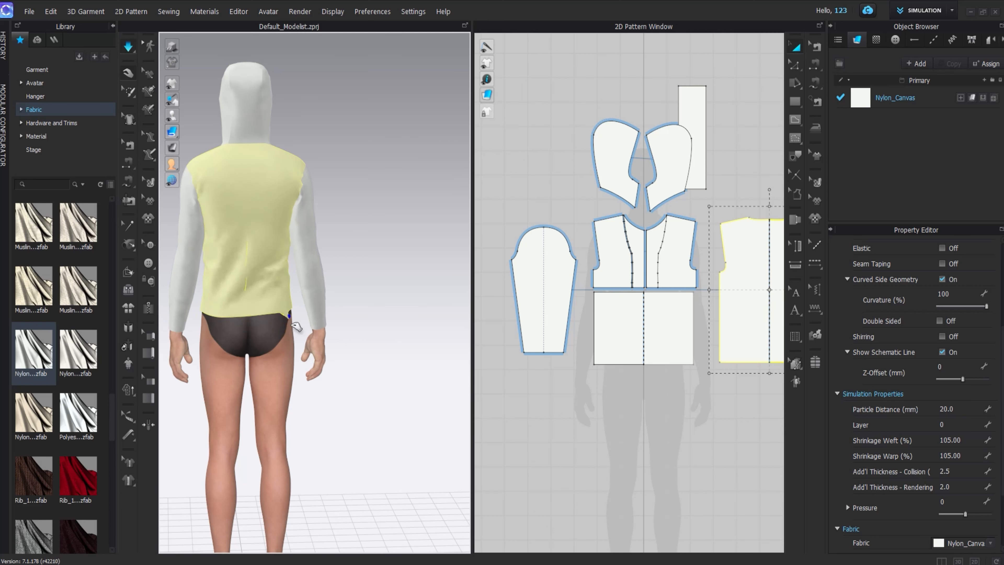
click(202, 312)
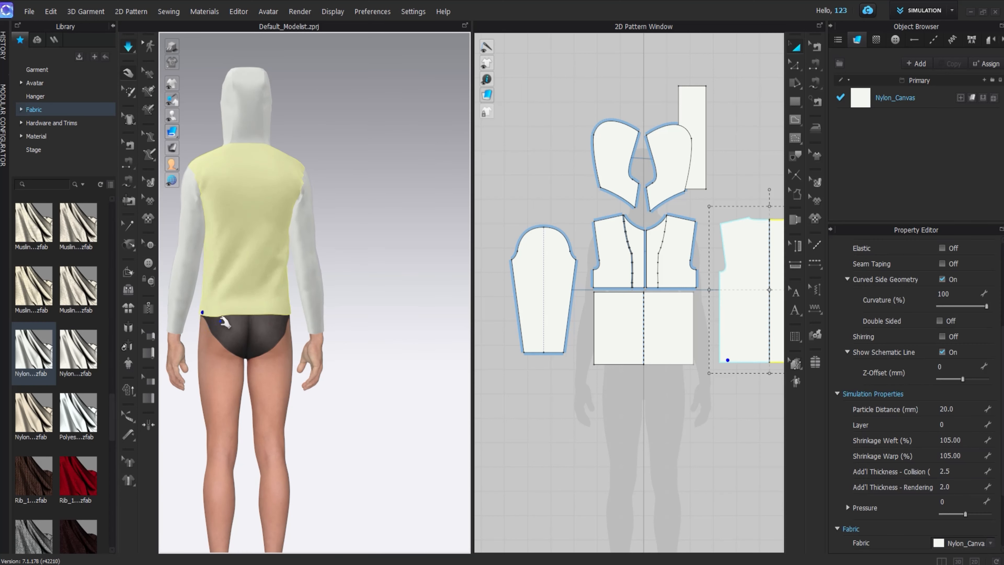
- Set the warp shrinkage of the upper and lower front patterns to 105% and pull the front hem into place
right_drag(312, 278, 264, 348)
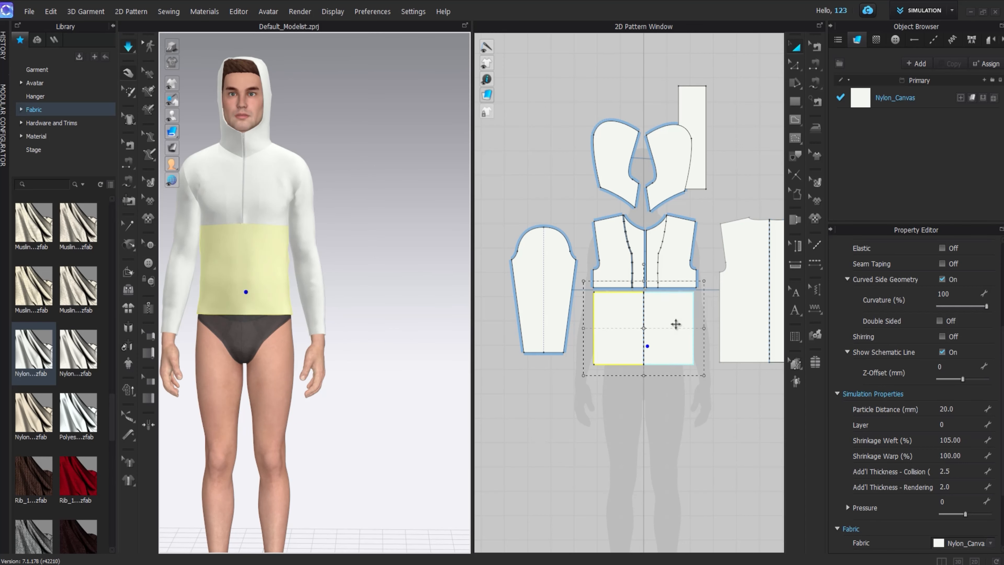
click(645, 234)
click(966, 455)
text(1)
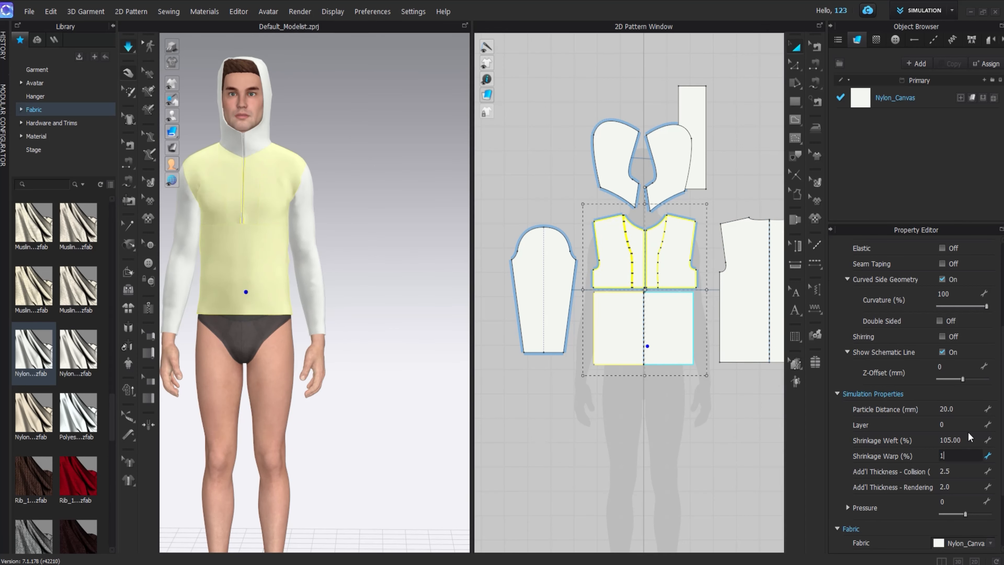
click(326, 264)
click(194, 345)
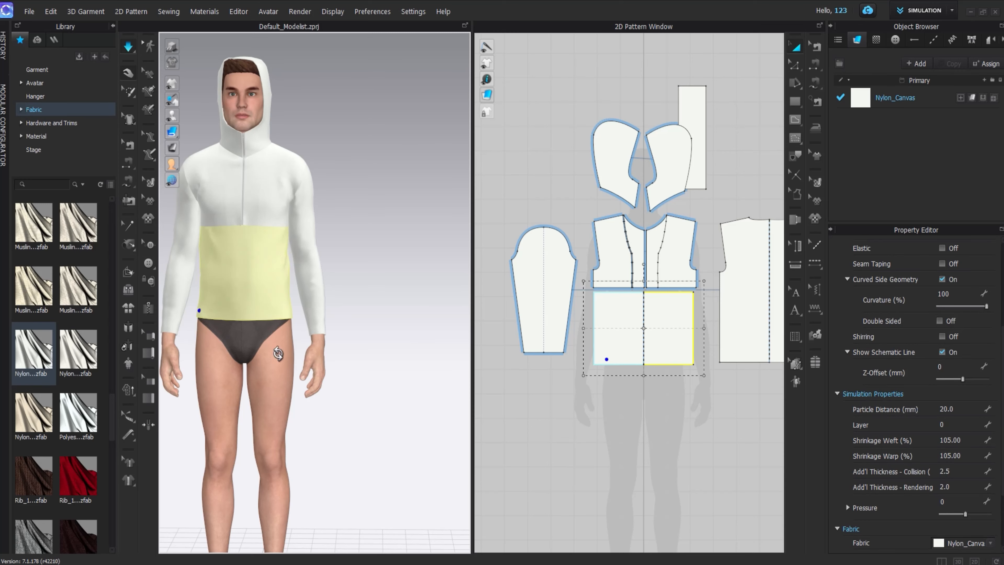
- Reduce the sleeve pattern's cap height and nudge both underarm edges slightly inward
right_drag(278, 354, 391, 219)
click(307, 223)
drag(546, 232, 545, 217)
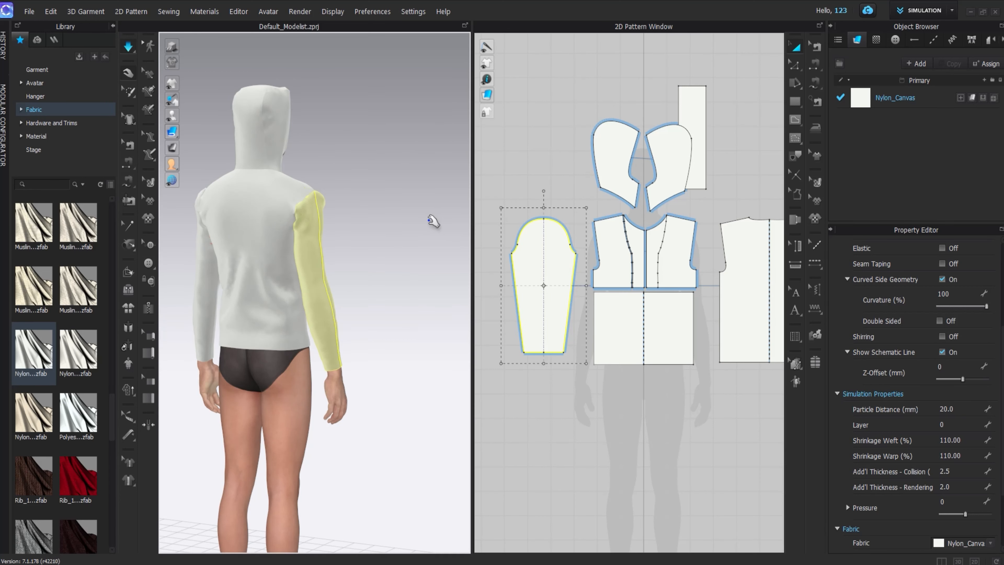
key(ctrl+z)
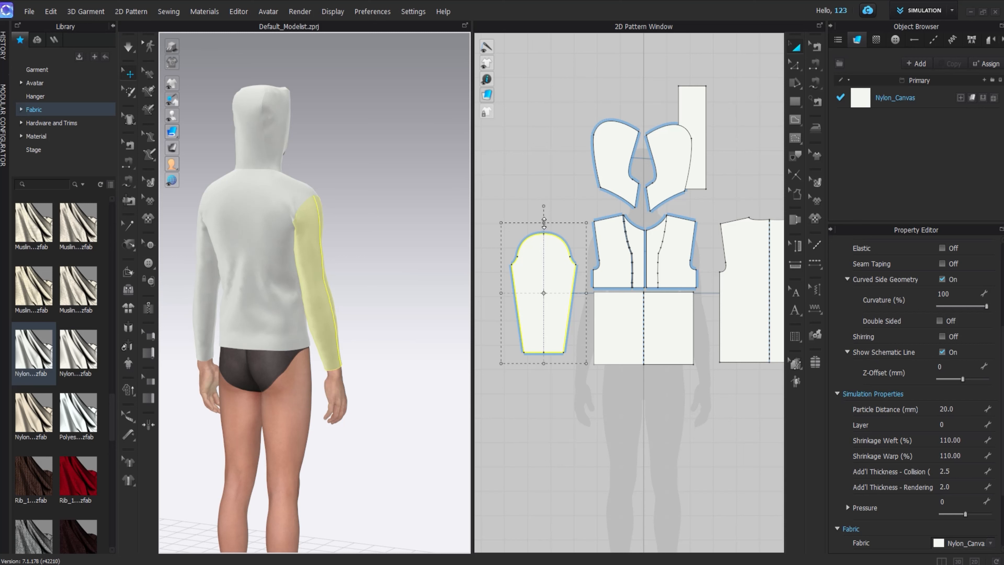
key(z)
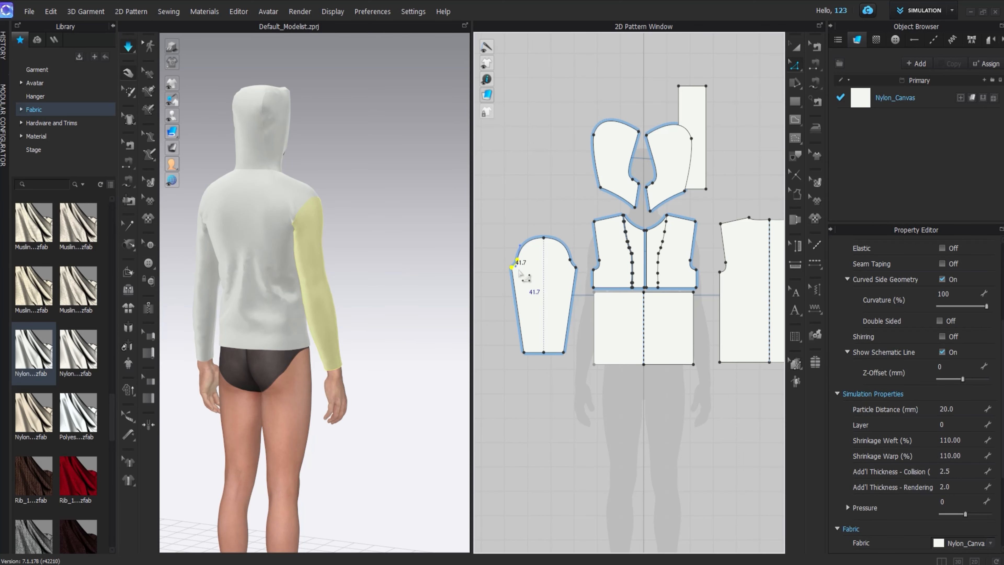
key(Right)
click(573, 264)
key(Left)
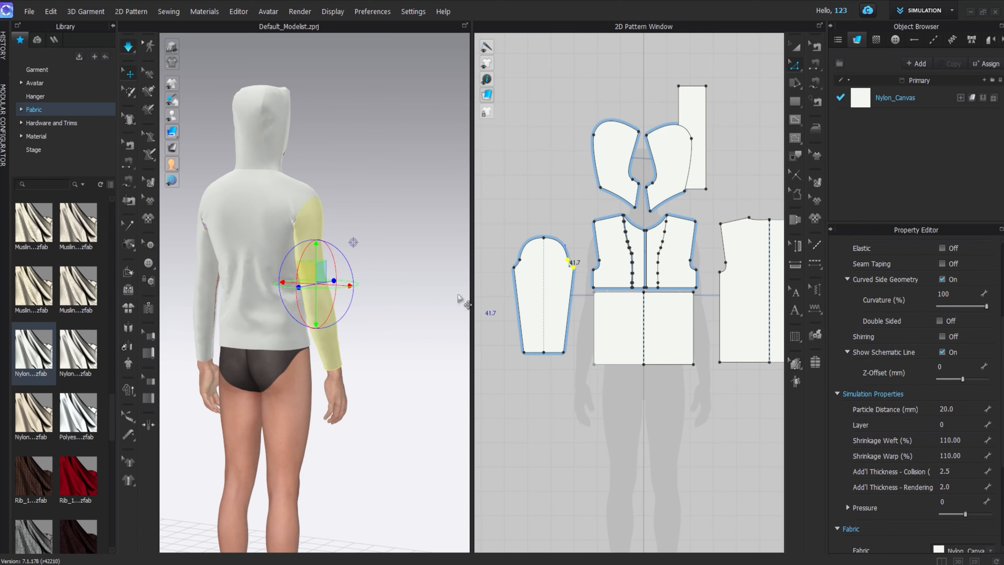
- Simulate the reshaped sleeves and pull the back fabric near the armhole into place
key(space)
key(8)
right_drag(285, 234, 219, 204)
click(208, 231)
right_drag(376, 260, 277, 266)
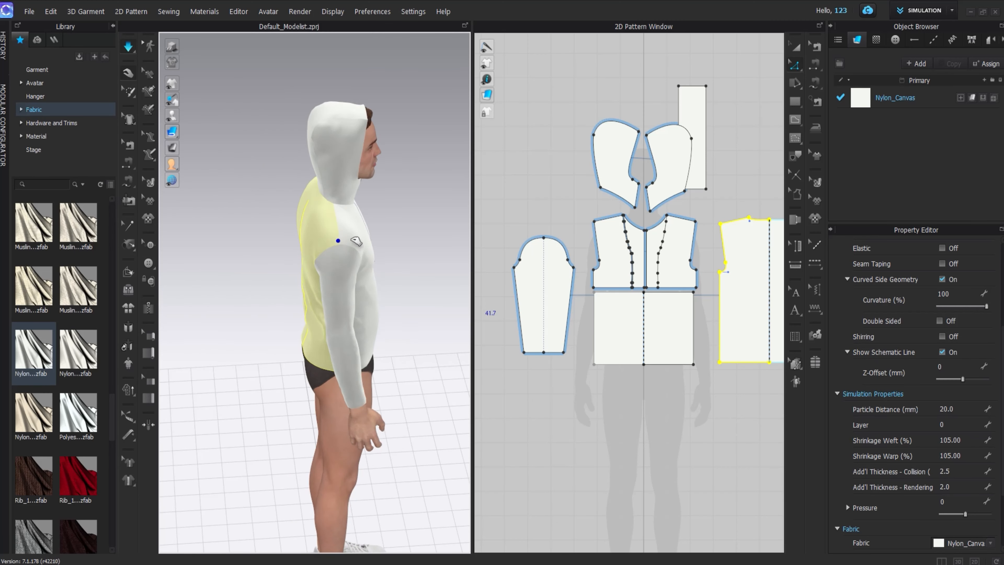
- Pull the lower front hem down, and straighten the back hem at its middle and both corners
key(2)
click(308, 337)
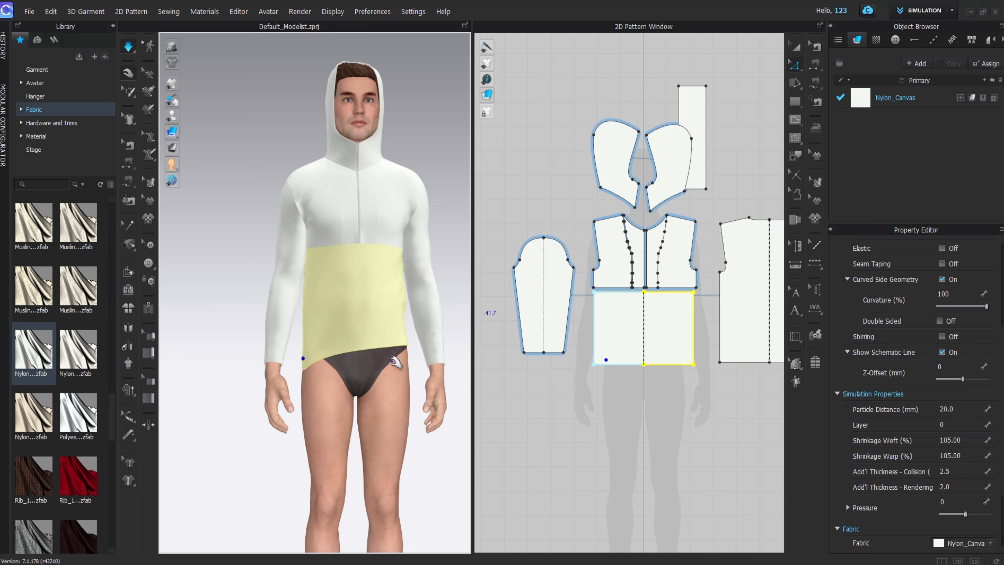
key(8)
click(326, 332)
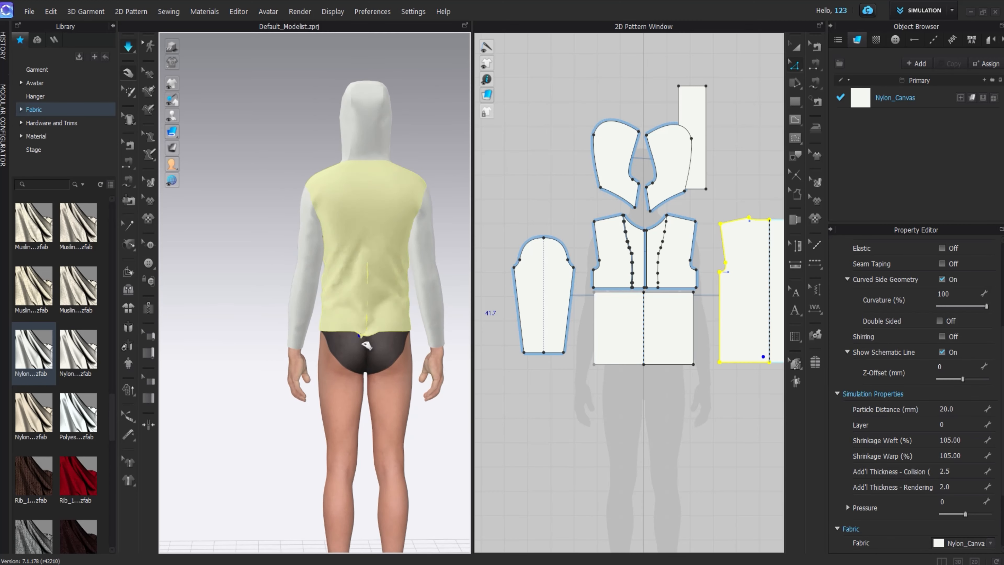
drag(326, 331, 321, 351)
drag(415, 339, 418, 343)
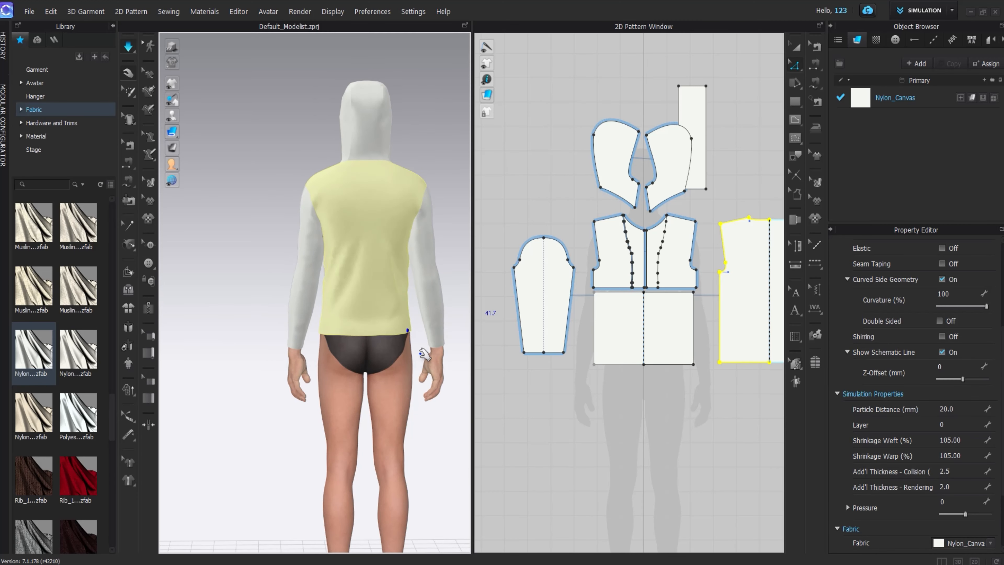
- Move the long rectangular hood pattern sideways so it sits clear of the hood side pieces
middle_drag(332, 371, 272, 360)
right_drag(272, 360, 541, 371)
middle_drag(368, 345, 267, 337)
key(2)
click(415, 342)
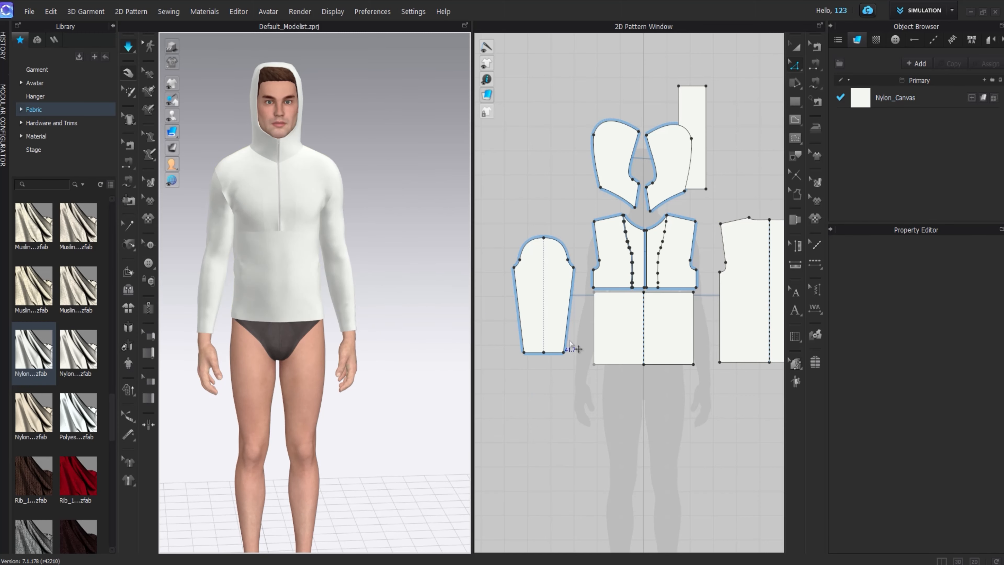
scroll(609, 205, down, 2)
middle_drag(759, 129, 674, 124)
key(a)
click(569, 134)
drag(569, 134, 589, 134)
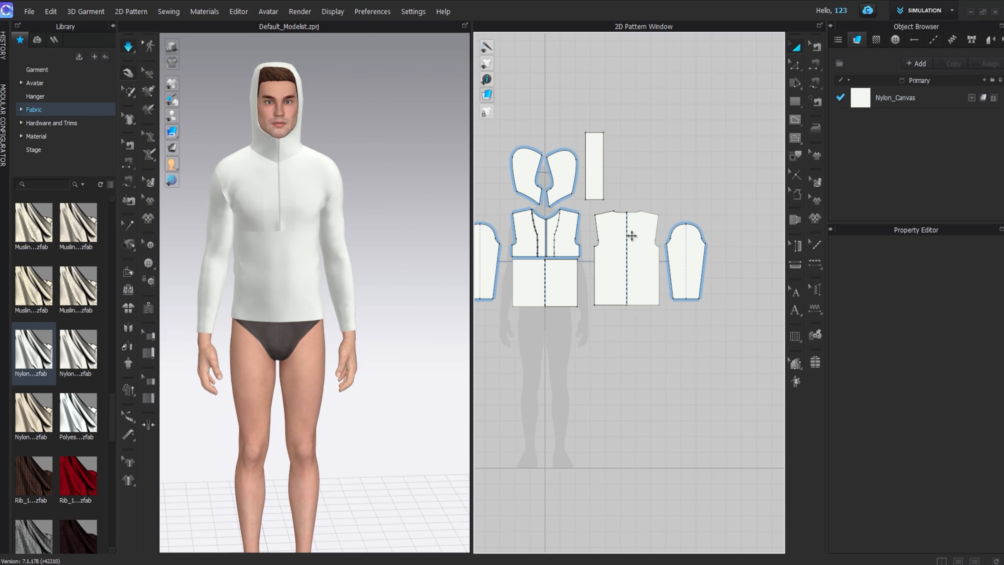
- Draw a symmetric pocket outline as an internal line on the lower front, with half-side segments about 157, 62 and 119 mm long
scroll(569, 287, up, 5)
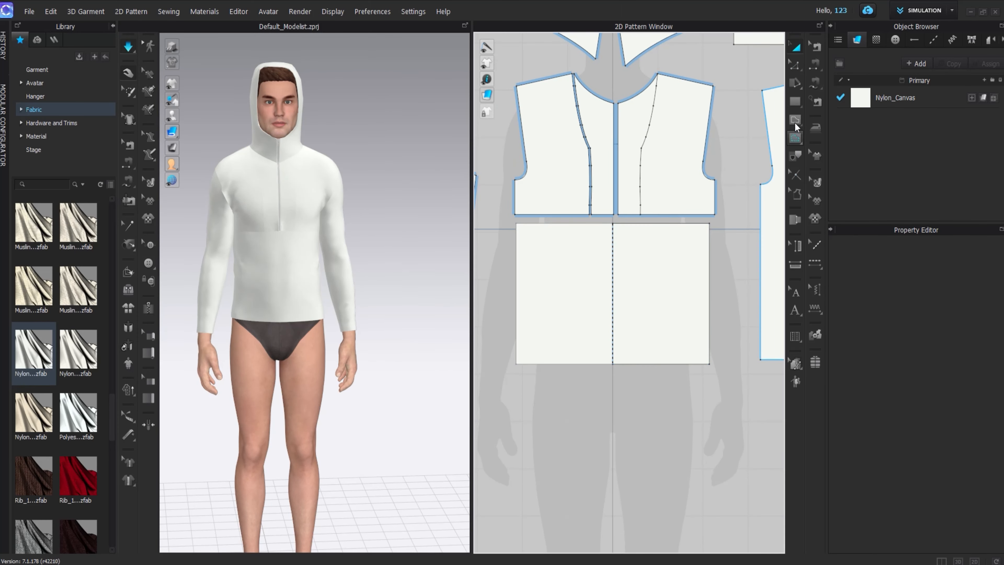
click(795, 121)
scroll(529, 248, up, 1)
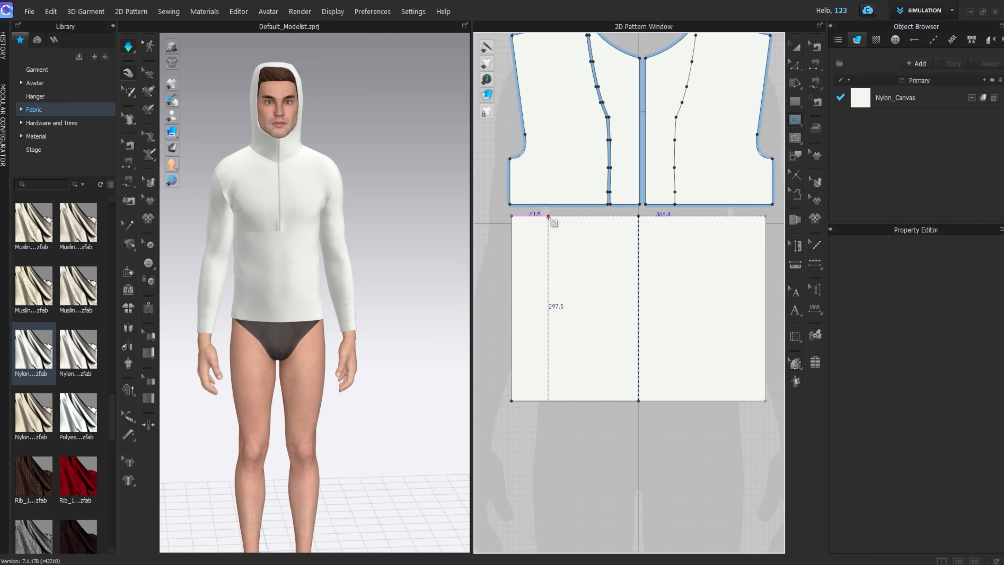
click(545, 216)
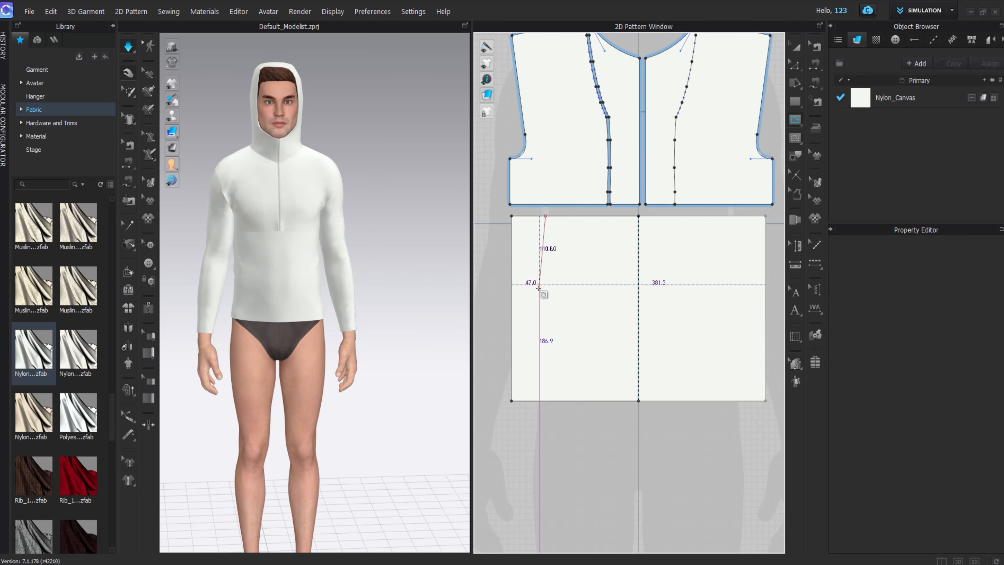
click(539, 314)
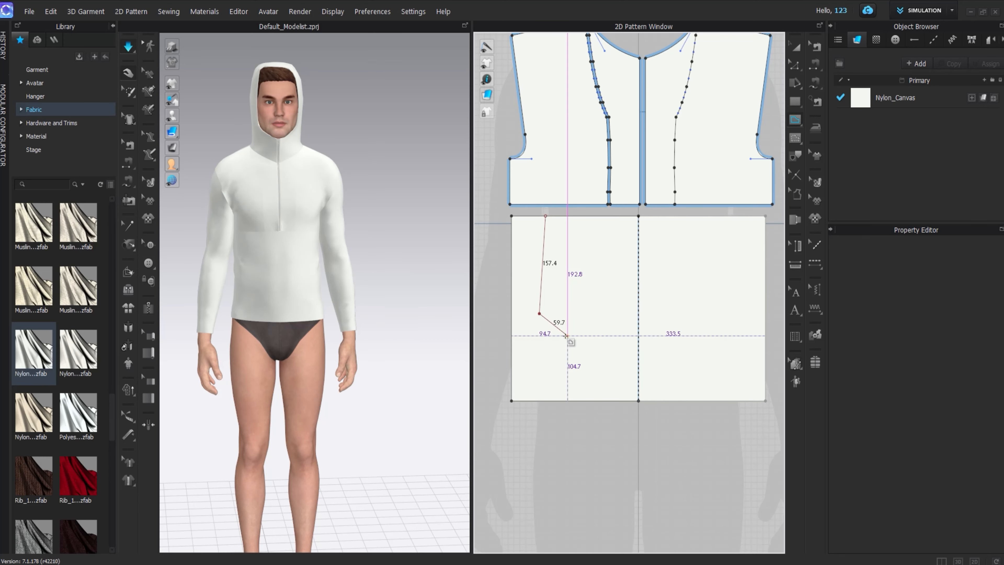
click(568, 338)
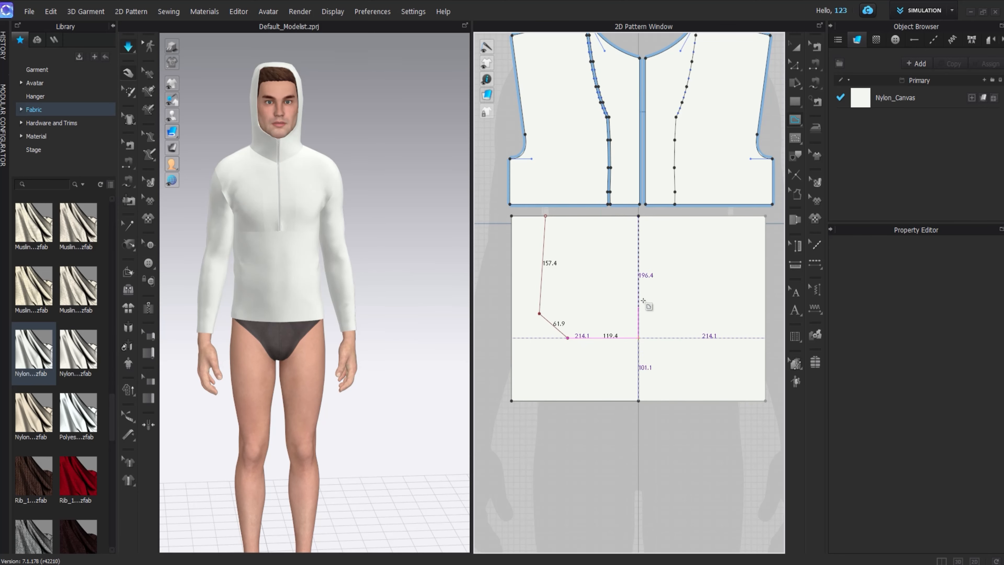
click(796, 47)
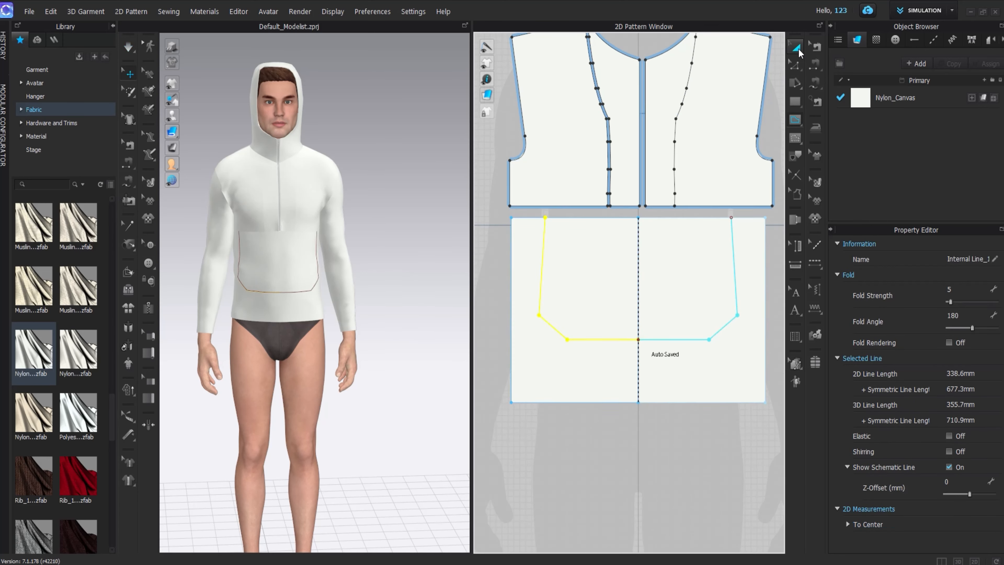
- Narrow the pocket outline and adjust its lower corner points
drag(529, 282, 547, 278)
key(z)
scroll(584, 339, up, 3)
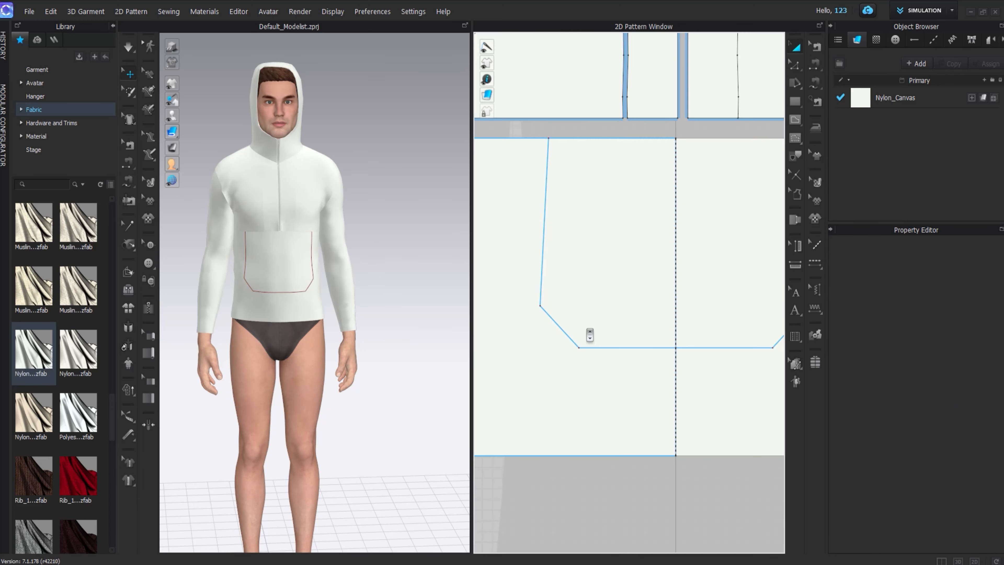
drag(540, 307, 535, 308)
drag(548, 139, 539, 139)
- Add a point midway along the pocket outline's side and shift it outward to bend the side edges
click(541, 220)
key(z)
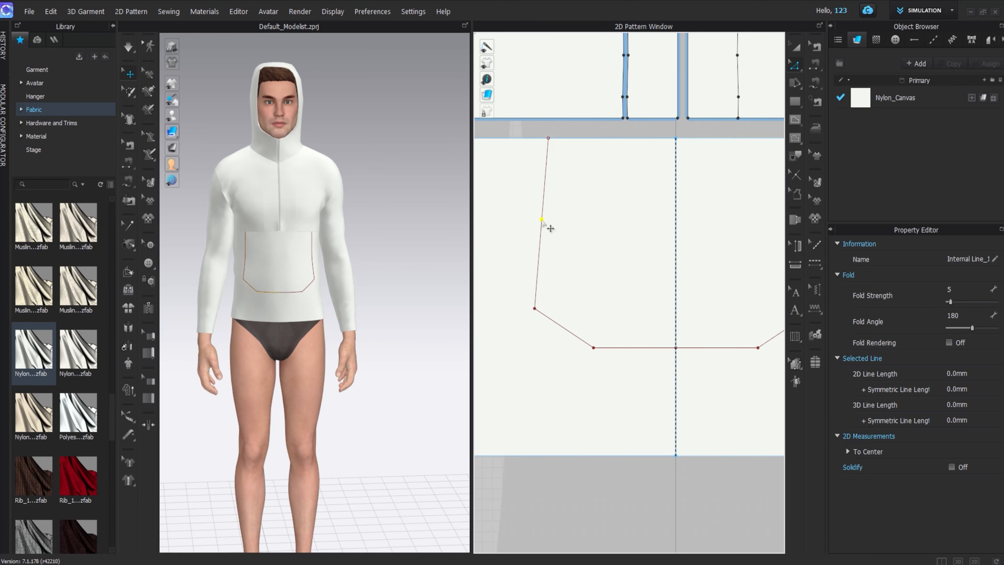
scroll(535, 219, down, 4)
middle_drag(537, 218, 496, 228)
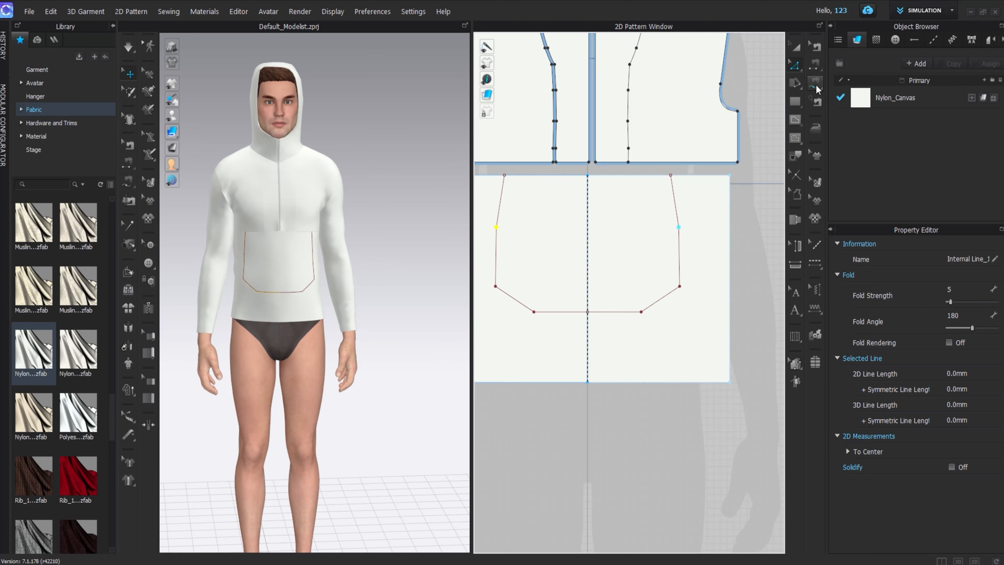
- Cut and sew the lower front along the pocket outline, then simulate and pull the front hem into place
right_click(677, 217)
click(710, 383)
middle_drag(600, 252, 600, 289)
click(609, 286)
click(746, 260)
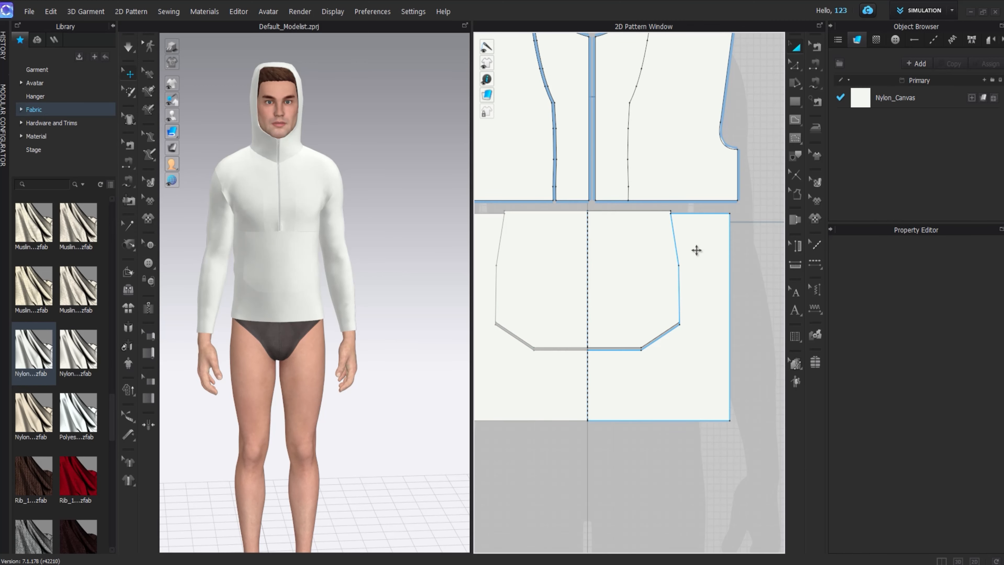
click(277, 327)
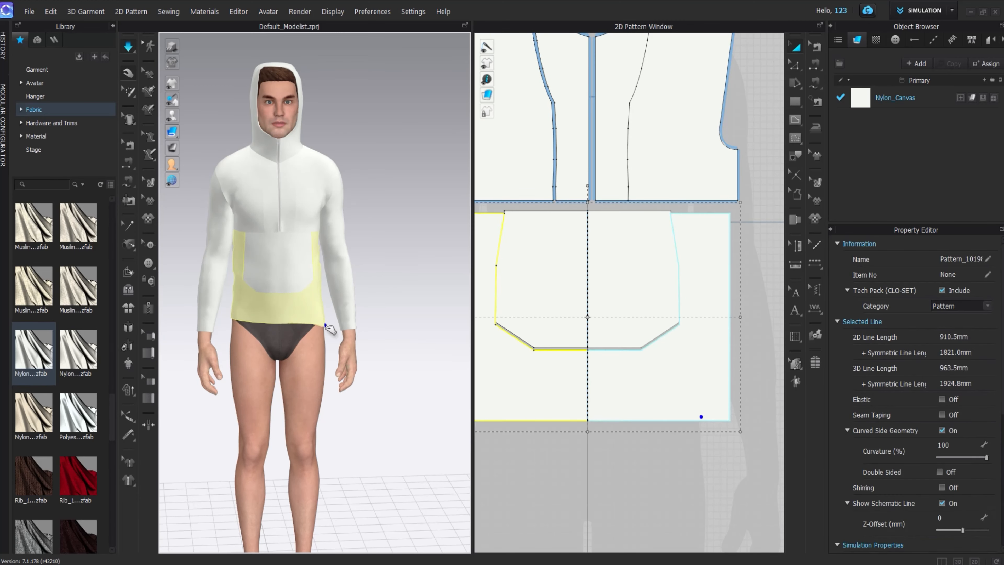
click(385, 306)
- Draw a horizontal rectangular pattern, about 373 mm in total outline length, over the upper pocket panel and centre it on the fold line
middle_drag(589, 231, 594, 248)
click(613, 258)
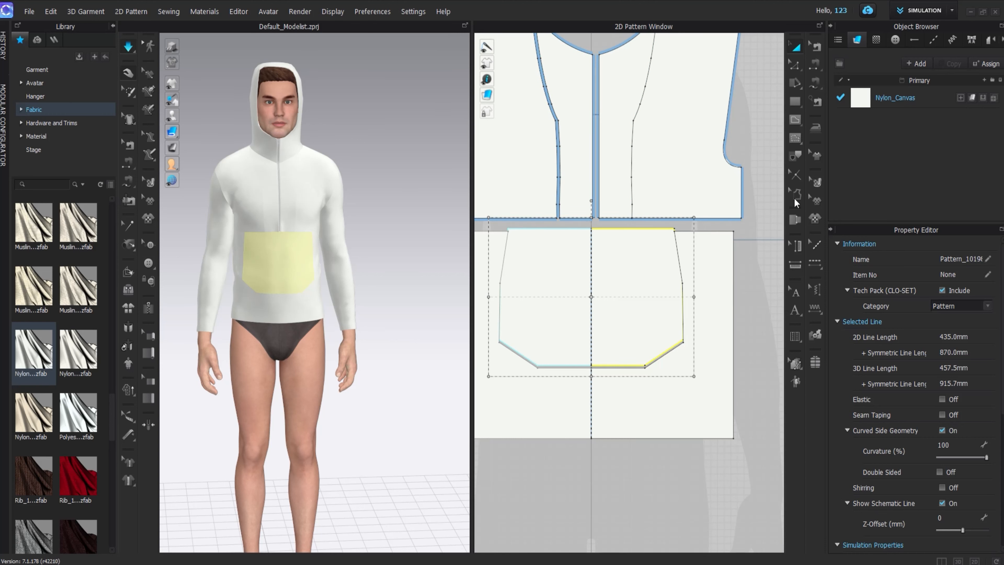
mouse_move(794, 103)
click(795, 101)
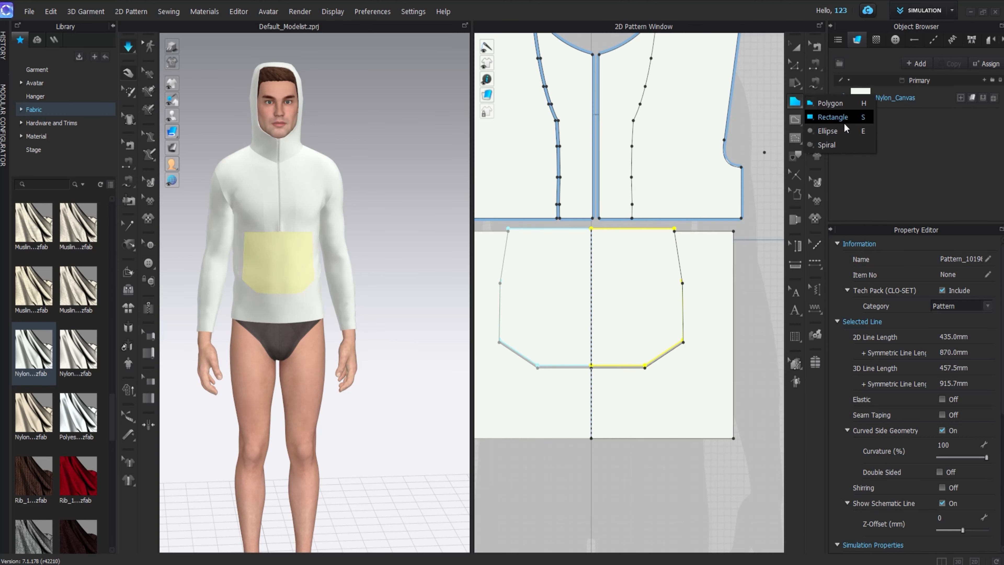
click(826, 115)
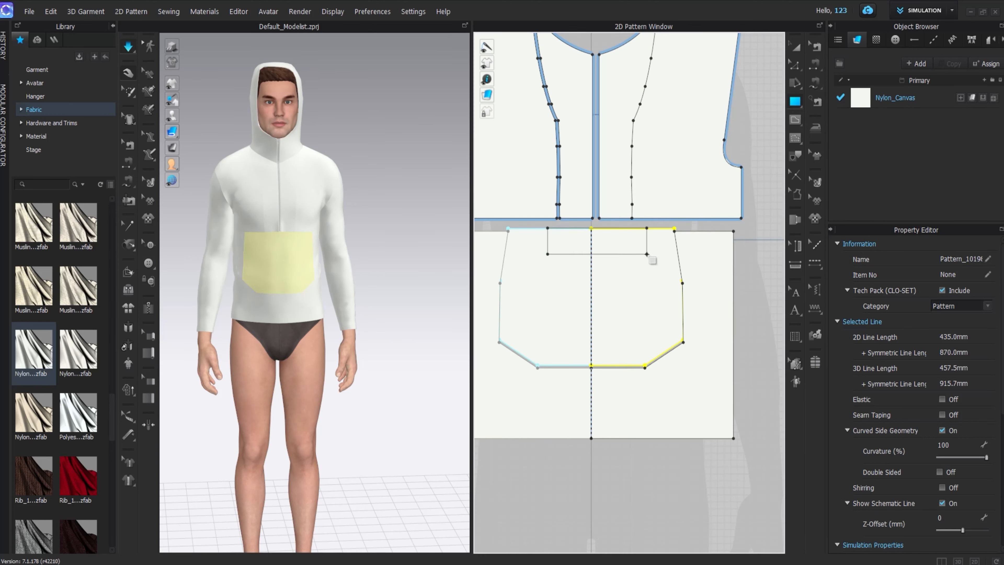
drag(647, 255, 623, 269)
scroll(603, 252, up, 3)
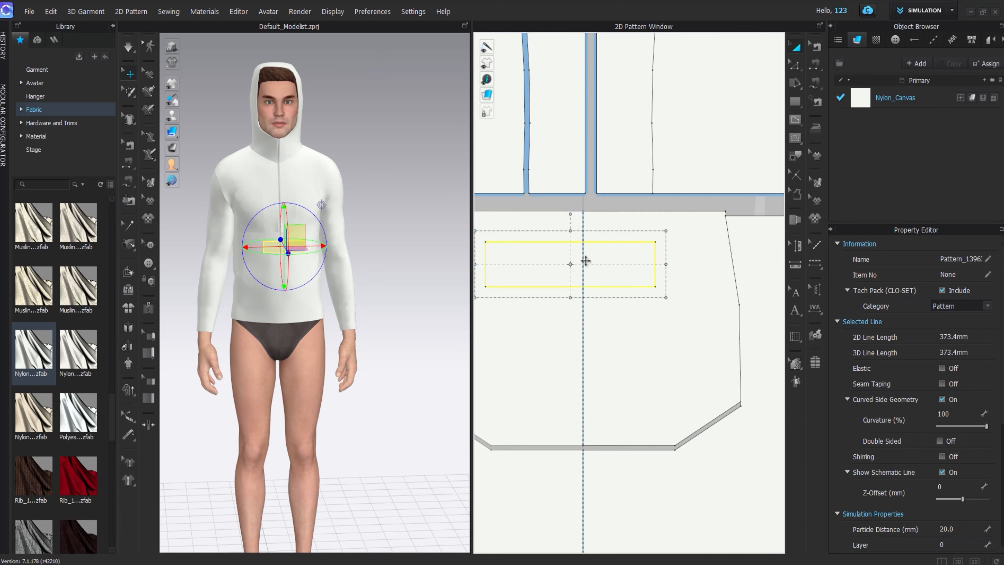
drag(583, 240, 594, 240)
middle_drag(602, 258, 630, 280)
- Sew the upper edge of the rectangular pattern to the pocket's top edge, then simulate to attach it
click(816, 86)
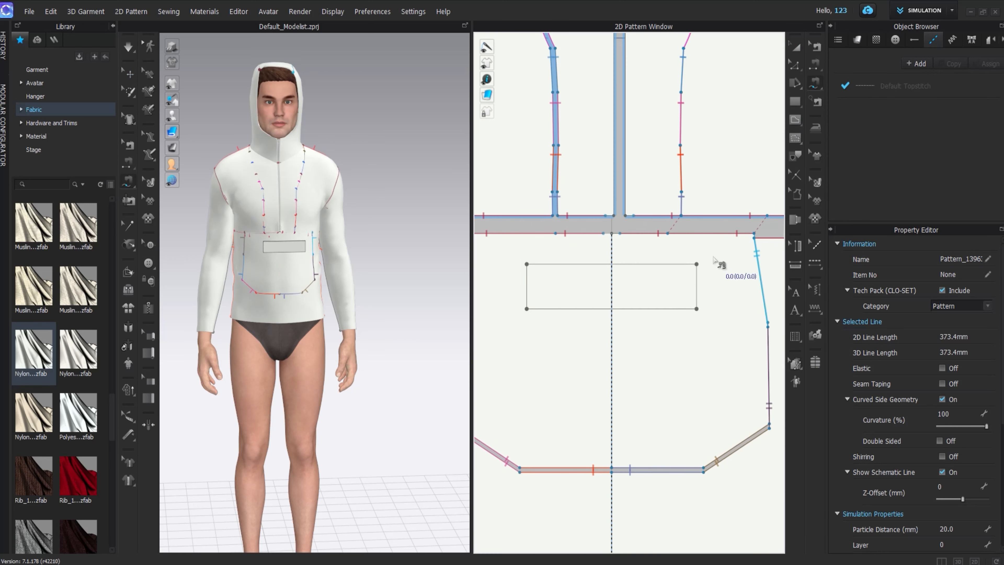
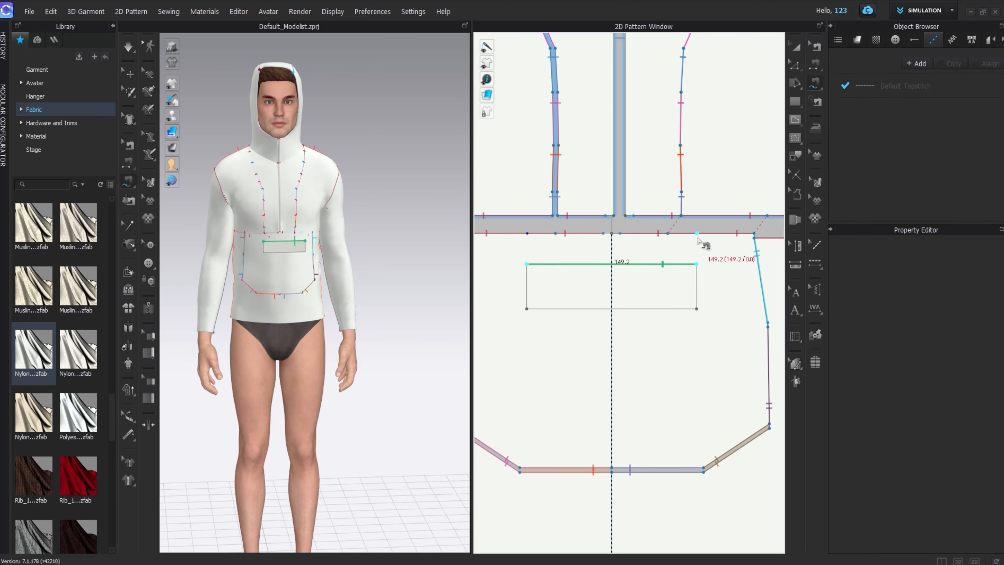
click(697, 238)
key(space)
click(648, 292)
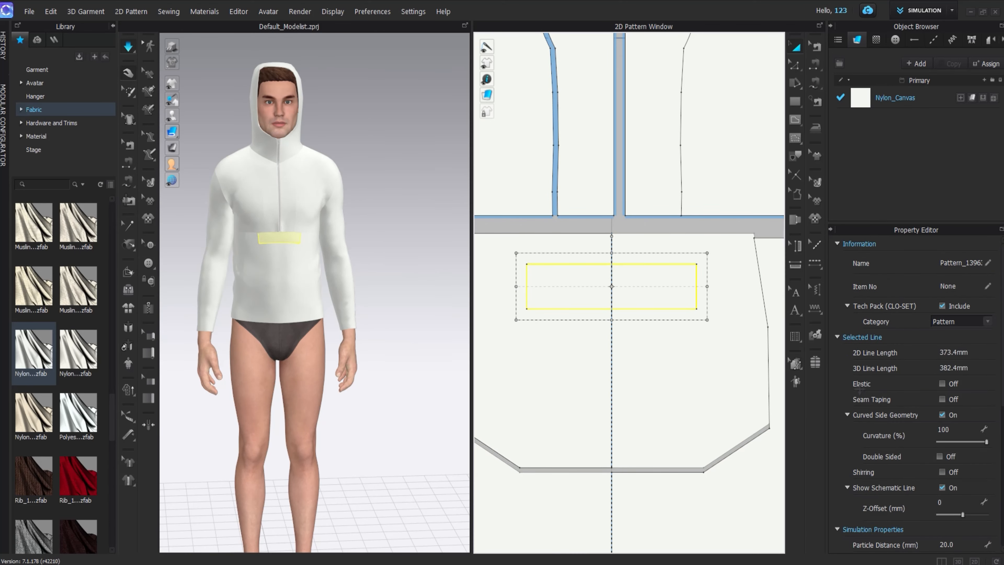
scroll(860, 388, down, 3)
text(2)
key(Return)
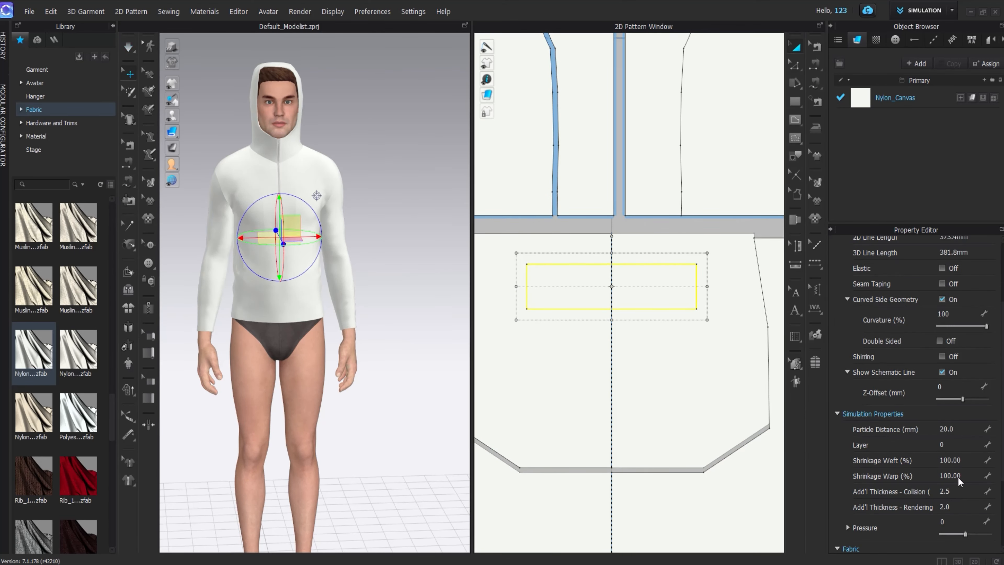
- Simulate and pull the garment's hem down into place at the front, sides and back
right_drag(298, 264, 293, 222)
key(2)
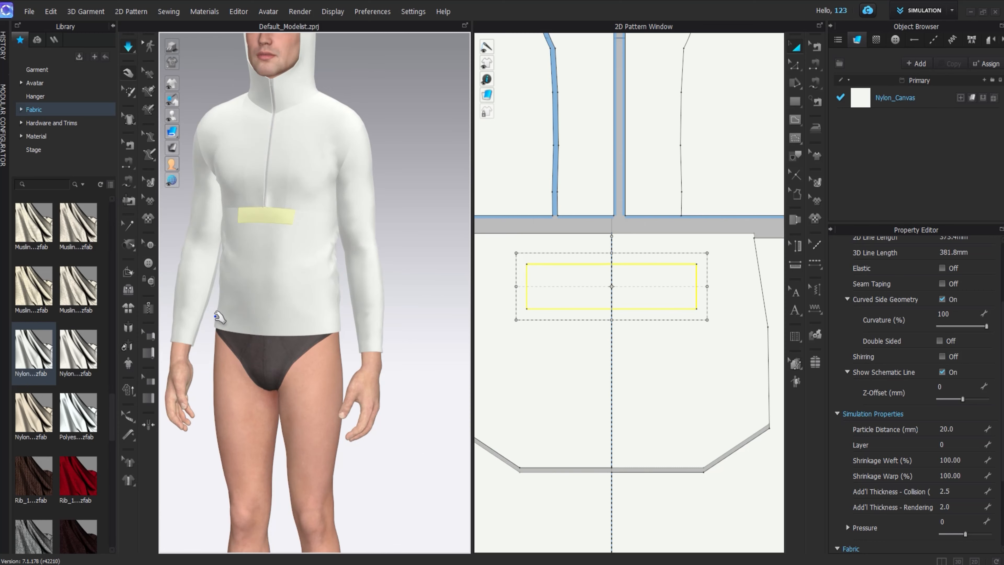
click(211, 375)
key(8)
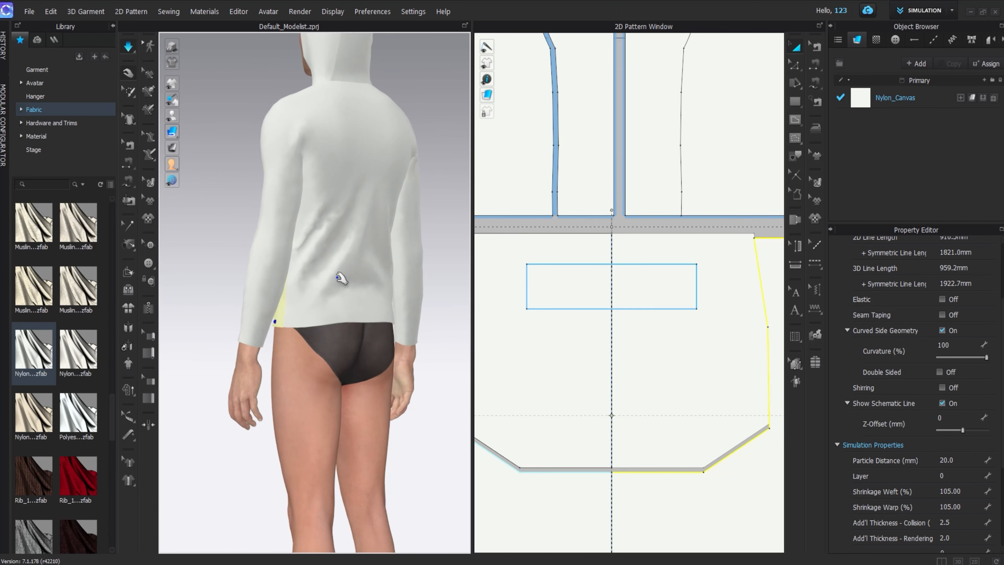
click(403, 333)
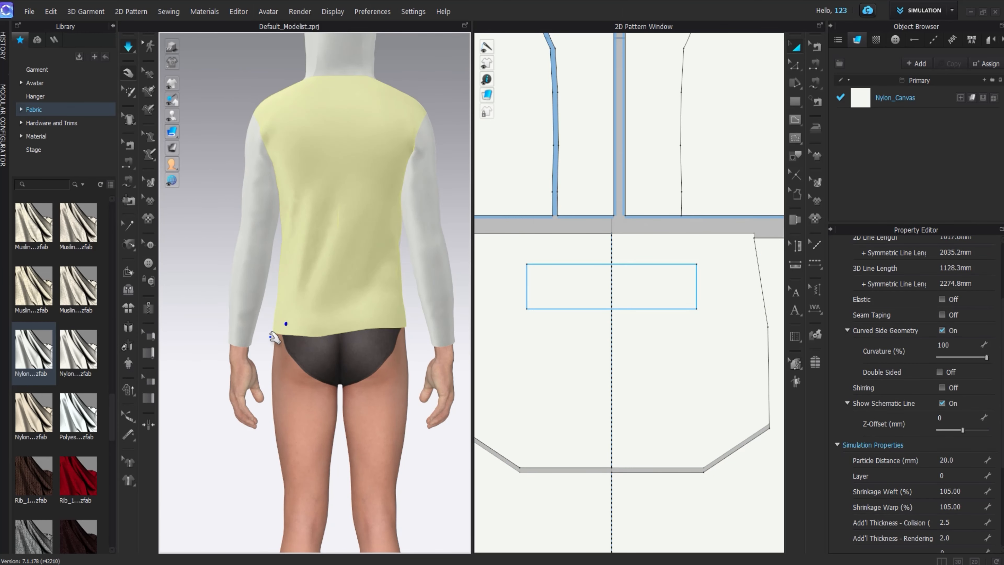
right_drag(271, 336, 377, 324)
key(2)
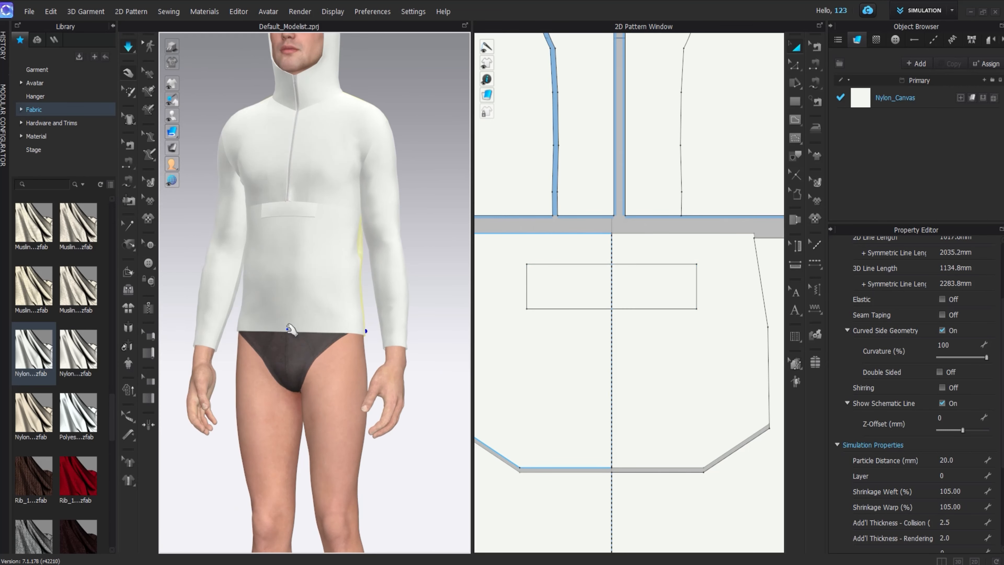
click(359, 332)
right_drag(271, 339, 334, 237)
middle_drag(334, 237, 289, 275)
scroll(289, 276, down, 3)
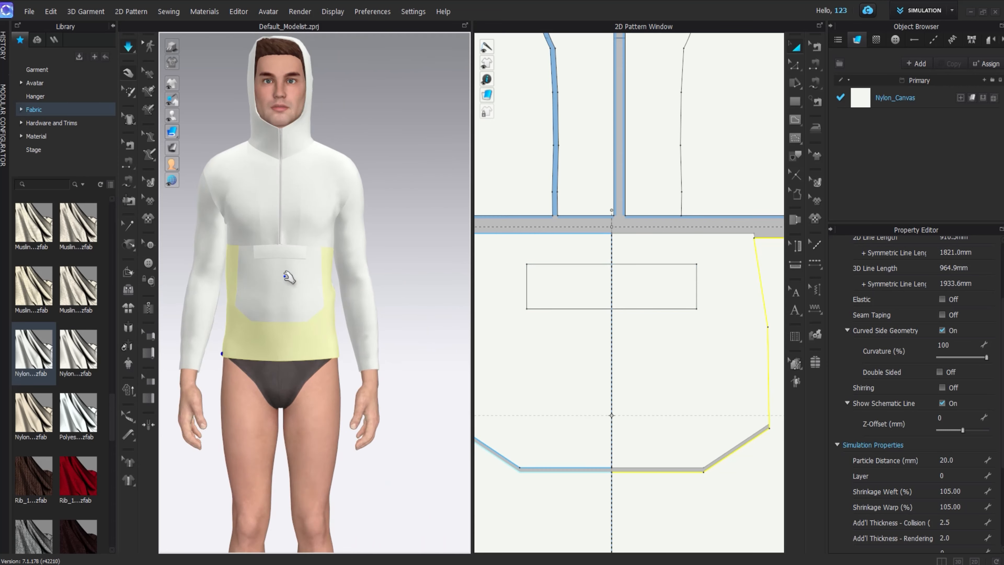
- Hide the avatar so that only the garment shows and clear the pattern selection
key(shift+a)
right_drag(289, 276, 284, 344)
key(Escape)
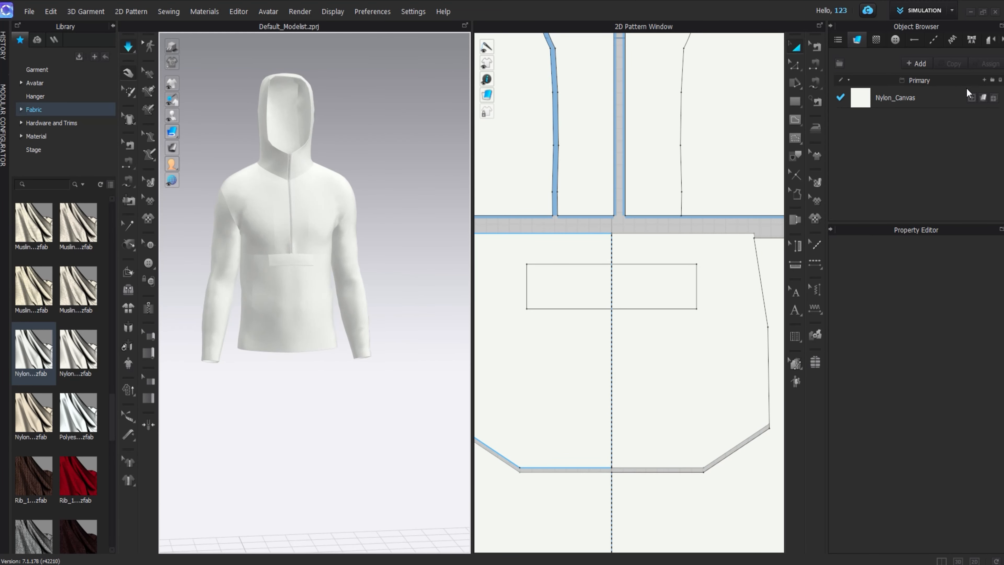
- Try Gray 2, White and Cyan 4 as the color of the Nylon_Canvas fabric, then discard the color change
click(938, 99)
scroll(937, 370, down, 1)
click(981, 465)
click(443, 320)
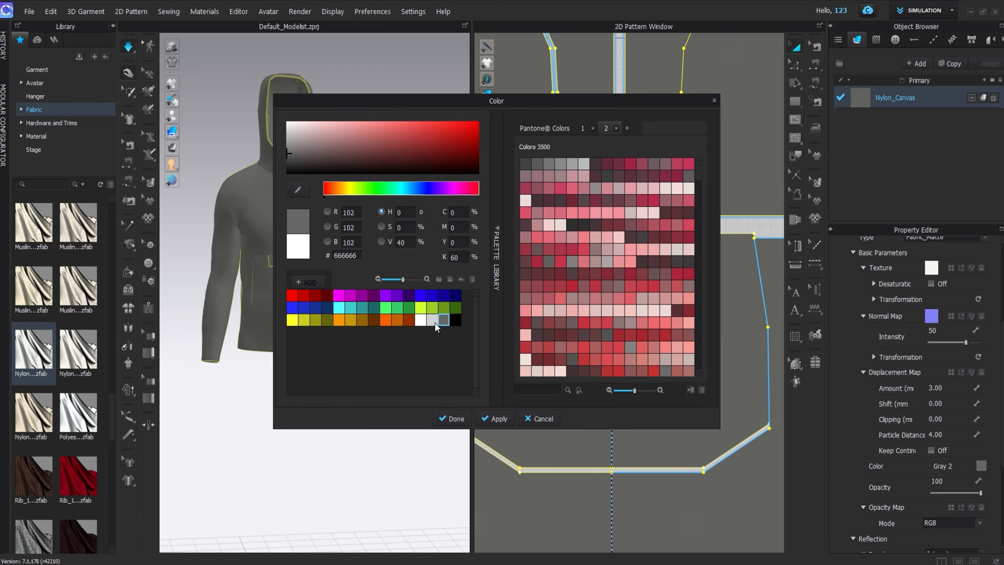
click(420, 320)
click(339, 307)
click(374, 307)
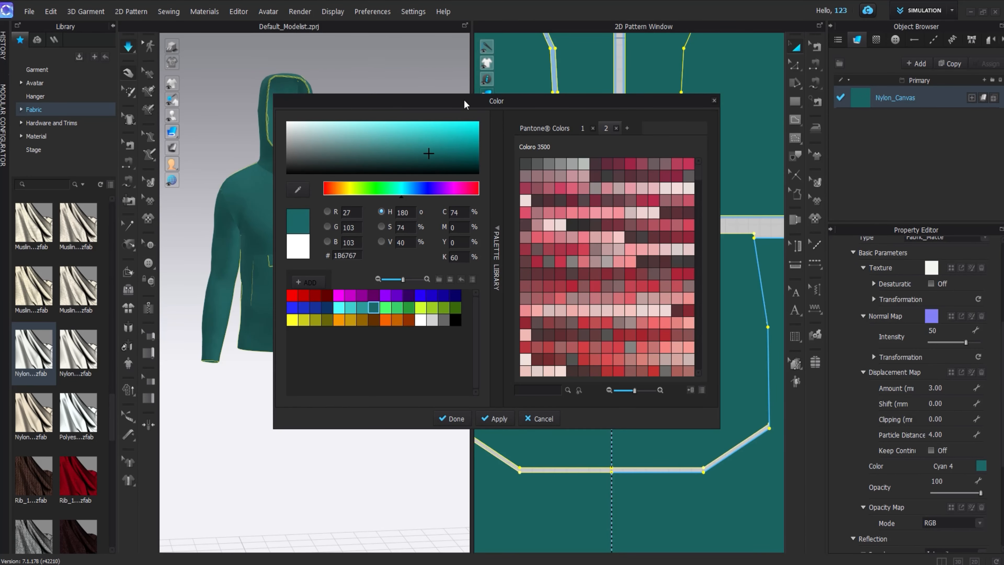
drag(464, 104, 603, 80)
click(537, 297)
click(560, 296)
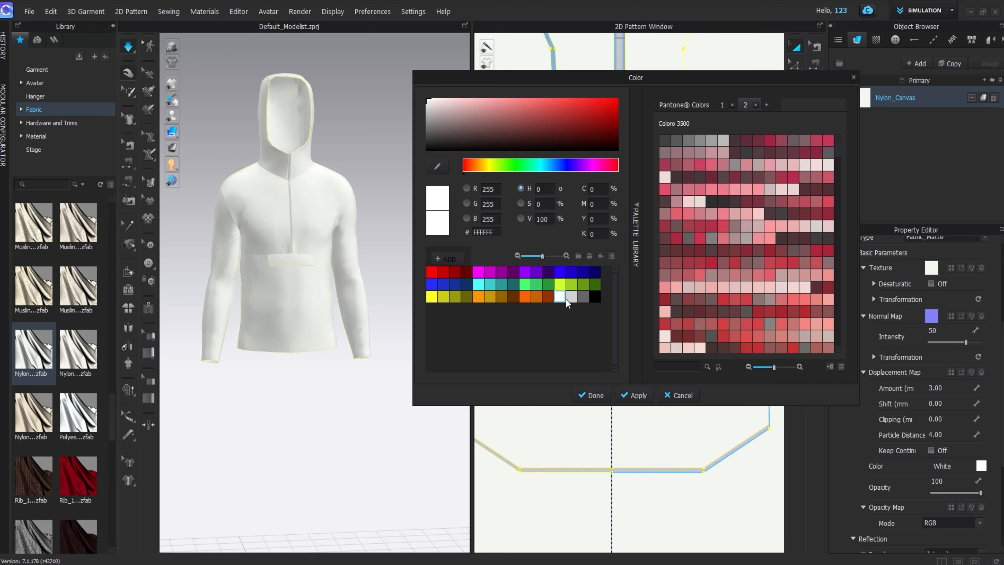
click(571, 297)
click(583, 297)
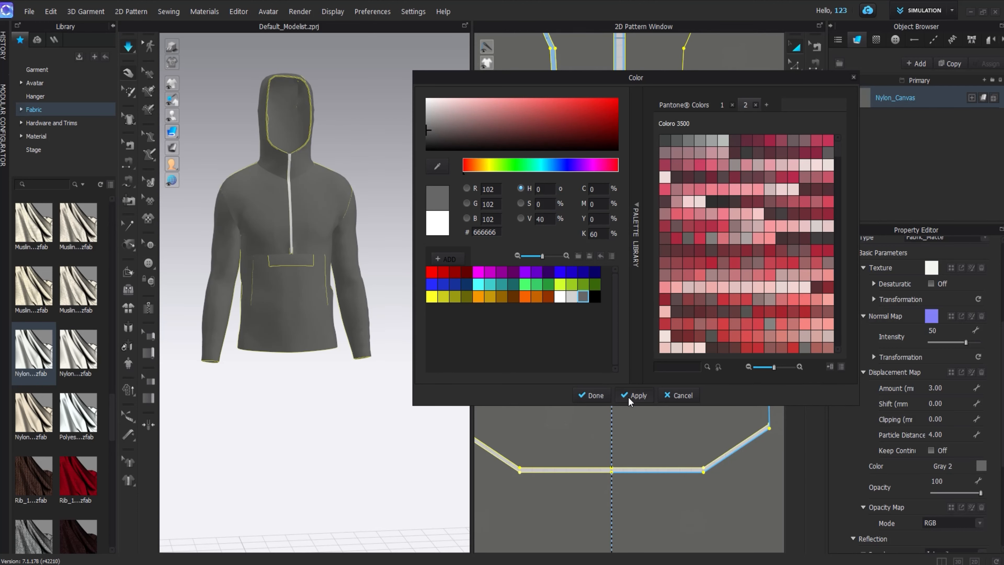
key(Escape)
- Switch to the UV Editor workspace and move the back panel down into the first UV tile
click(952, 11)
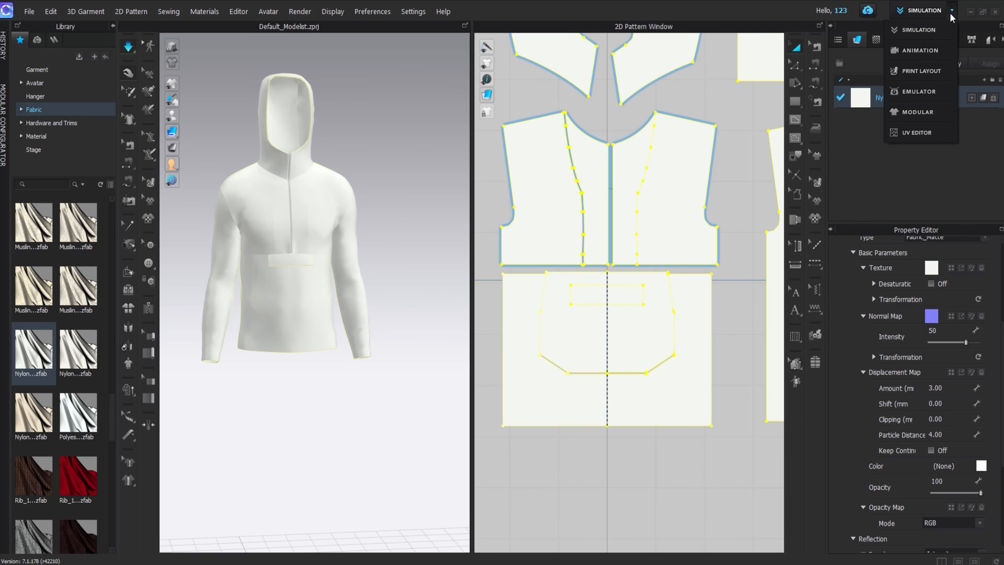
click(914, 133)
scroll(597, 336, up, 5)
click(597, 336)
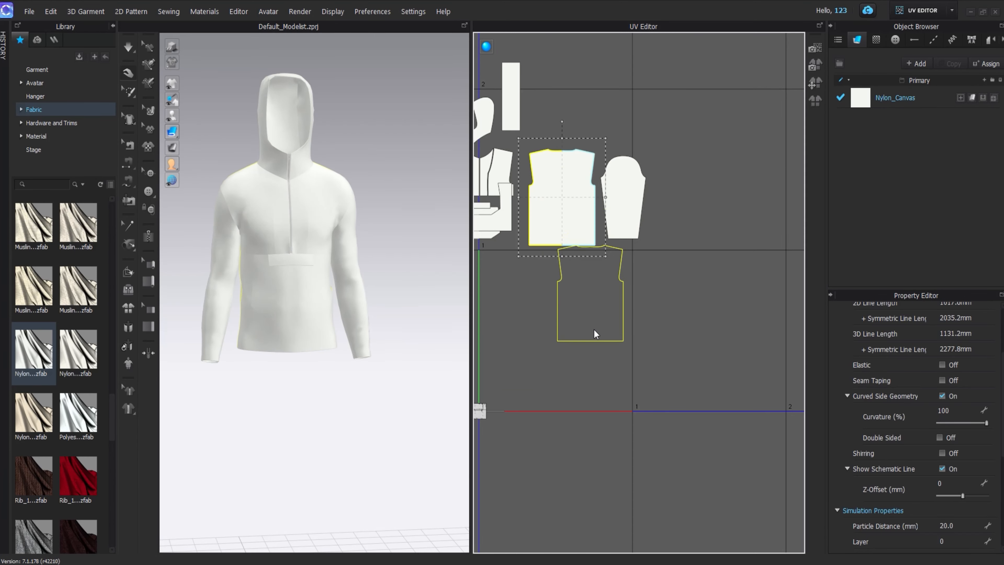
drag(599, 334, 600, 334)
- Move the lower front panel and the pocket panel down together into the first UV tile's row
scroll(508, 217, up, 3)
middle_drag(508, 218, 576, 217)
drag(576, 218, 576, 367)
middle_drag(578, 260, 634, 258)
drag(599, 224, 601, 338)
scroll(601, 338, up, 5)
scroll(626, 284, down, 3)
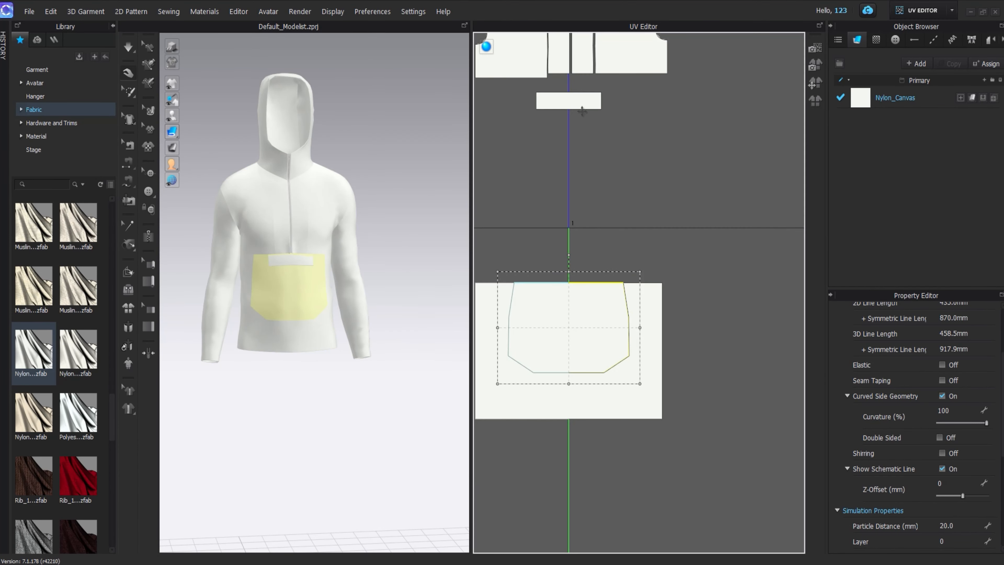
- Place the rectangular pocket strip centred just below the lower front panel
drag(568, 101, 684, 311)
drag(582, 433, 582, 440)
scroll(607, 263, down, 3)
scroll(625, 130, up, 2)
- Close the gap between the side and centre panels of one upper front half, then select both panels
click(625, 130)
drag(628, 158, 621, 319)
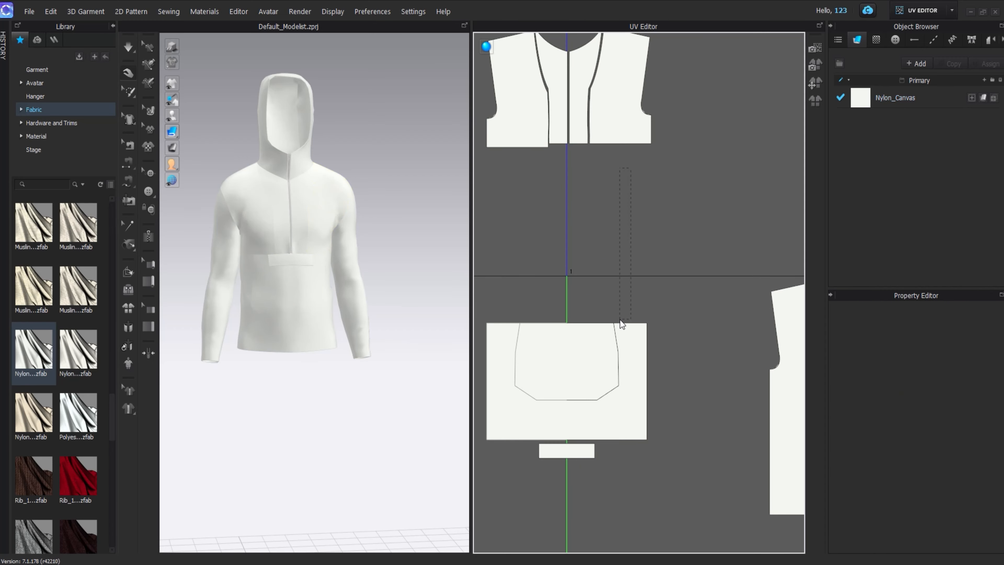
middle_drag(608, 90, 631, 230)
scroll(613, 189, up, 8)
drag(565, 216, 577, 216)
shift+click(638, 214)
scroll(638, 215, down, 7)
- Join the two upper front halves at the centre line and fit the remaining side panel against its centre panel
middle_drag(639, 215, 730, 147)
scroll(636, 178, up, 5)
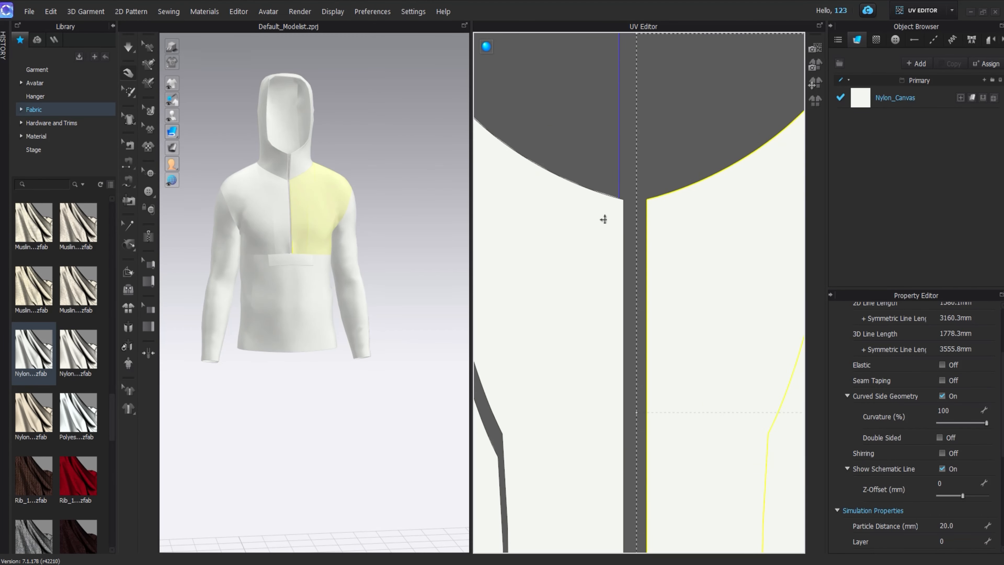
drag(602, 217, 627, 218)
scroll(627, 219, down, 5)
click(527, 200)
scroll(529, 182, up, 5)
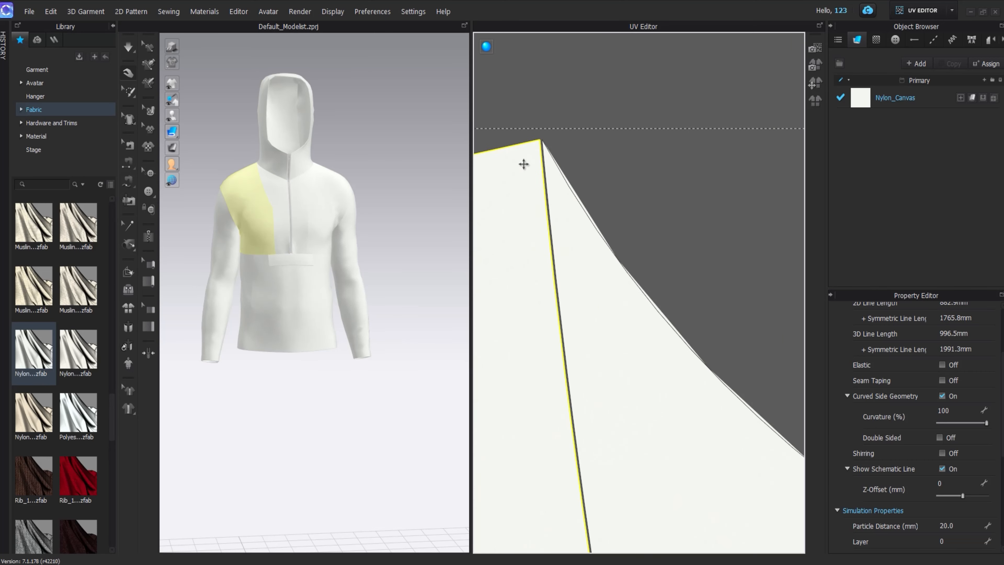
scroll(529, 173, down, 5)
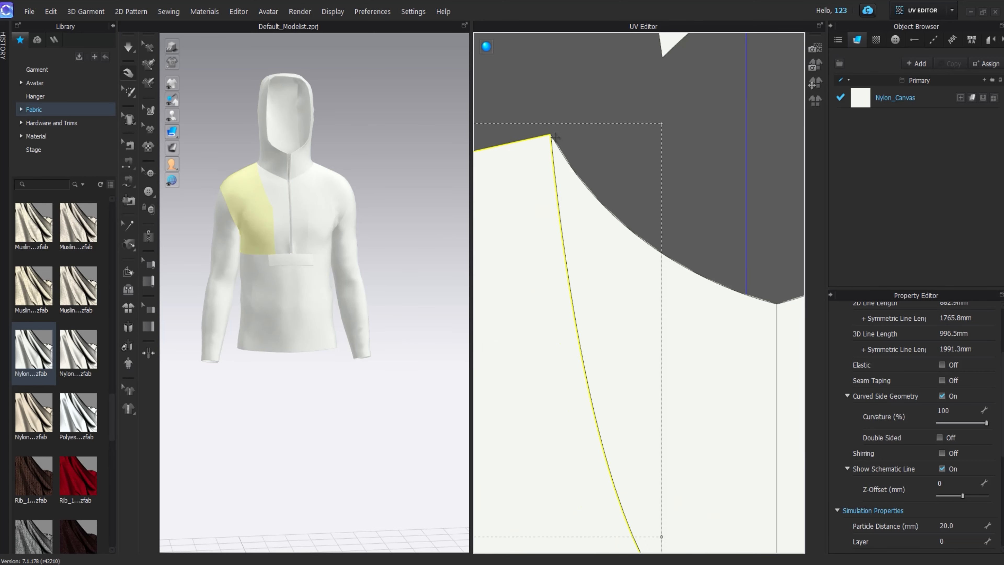
- Select all four upper front panels and place them flush on top of the lower front panel
click(596, 190)
shift+click(605, 172)
shift+click(623, 187)
drag(612, 228, 608, 385)
scroll(650, 428, up, 8)
middle_drag(618, 95, 668, 373)
drag(654, 284, 671, 285)
scroll(667, 287, down, 8)
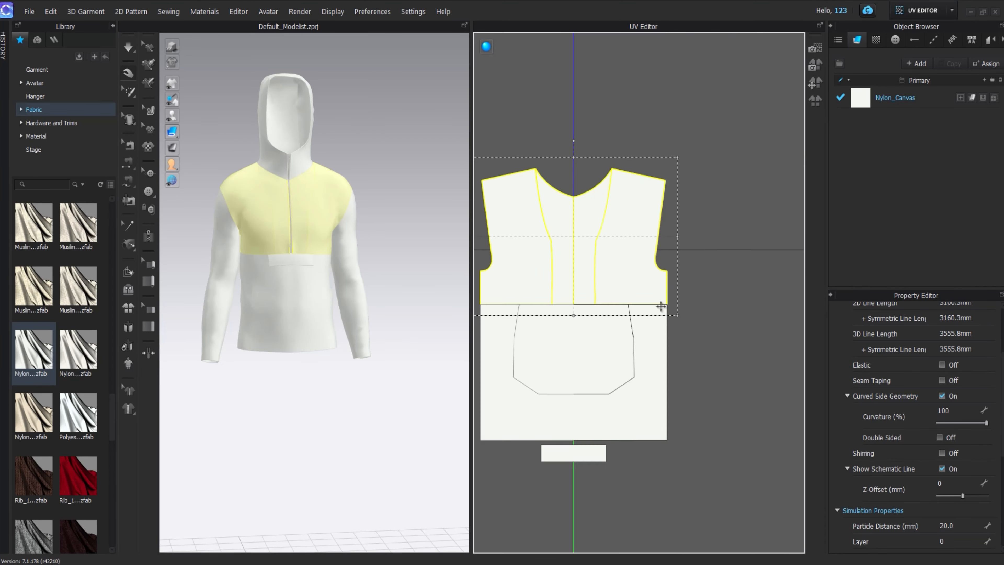
- Select both sleeve panels and move them below the back panel
click(537, 247)
drag(507, 242, 505, 237)
scroll(542, 242, down, 5)
middle_drag(585, 263, 594, 280)
drag(687, 266, 555, 266)
drag(555, 264, 683, 398)
key(ctrl+z)
shift+click(530, 271)
scroll(697, 418, up, 8)
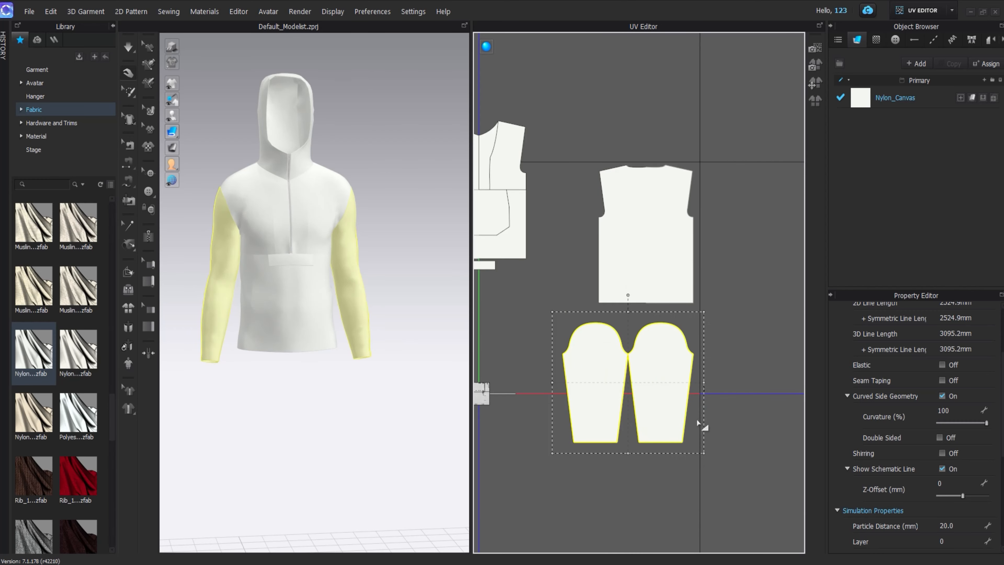
- Scale both sleeve panels down to fit the UV tile and move one under the back panel's outer edge
drag(704, 452, 658, 346)
scroll(674, 363, up, 6)
click(680, 359)
drag(623, 315, 698, 316)
scroll(682, 327, down, 6)
click(634, 402)
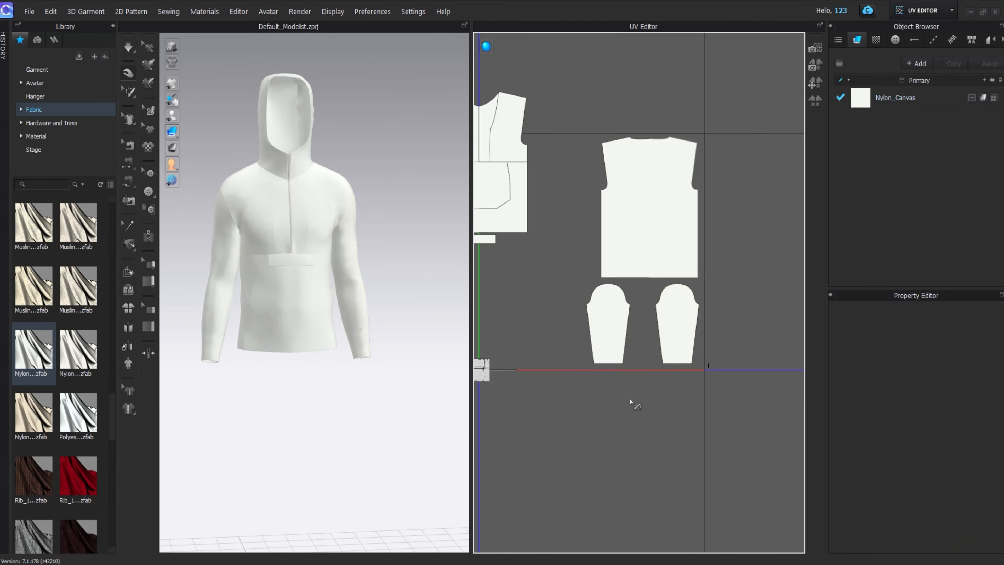
- Move the assembled front panels and pocket into the first UV tile, directly beside the back panel
middle_drag(634, 403, 715, 457)
drag(584, 266, 653, 308)
scroll(658, 290, up, 6)
drag(665, 255, 666, 263)
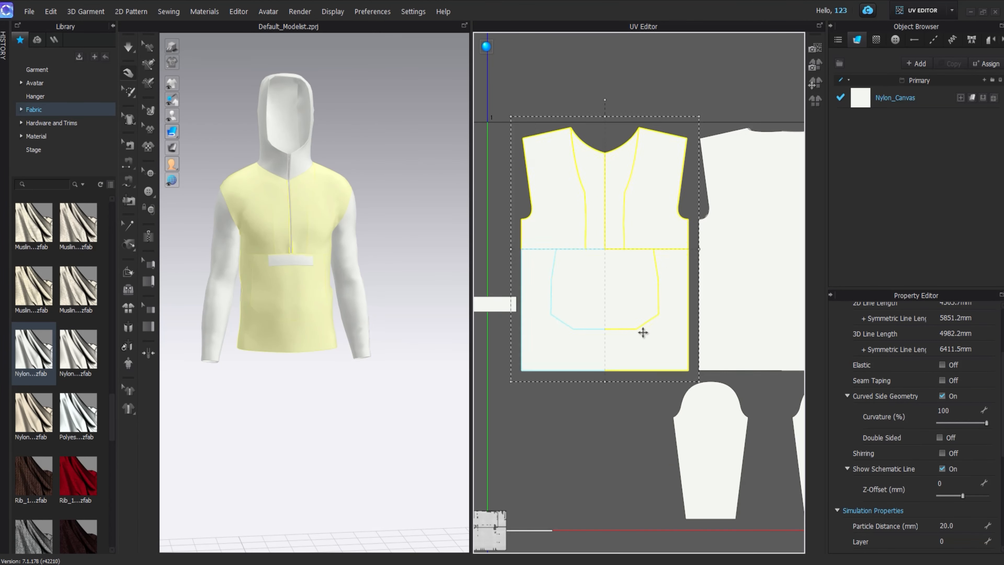
- Move the pocket strip below the front panels and shift the small trim pieces at the origin into the tile
scroll(643, 334, down, 7)
click(613, 372)
drag(558, 321, 589, 365)
click(498, 414)
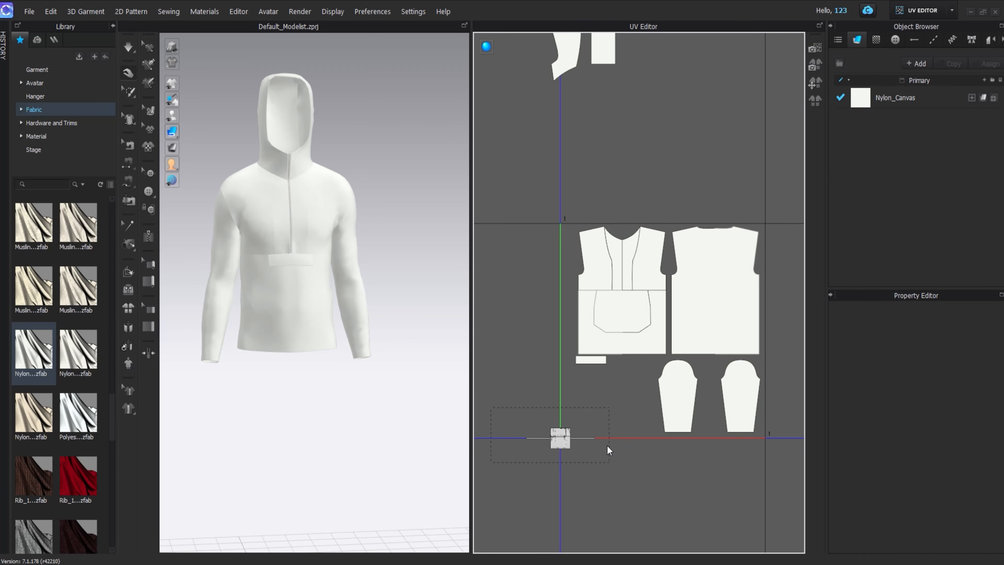
drag(603, 467, 575, 440)
- Move one hood side panel closer to the matching hood side panel
scroll(574, 356, down, 6)
drag(570, 184, 544, 184)
scroll(573, 185, up, 7)
scroll(503, 174, up, 7)
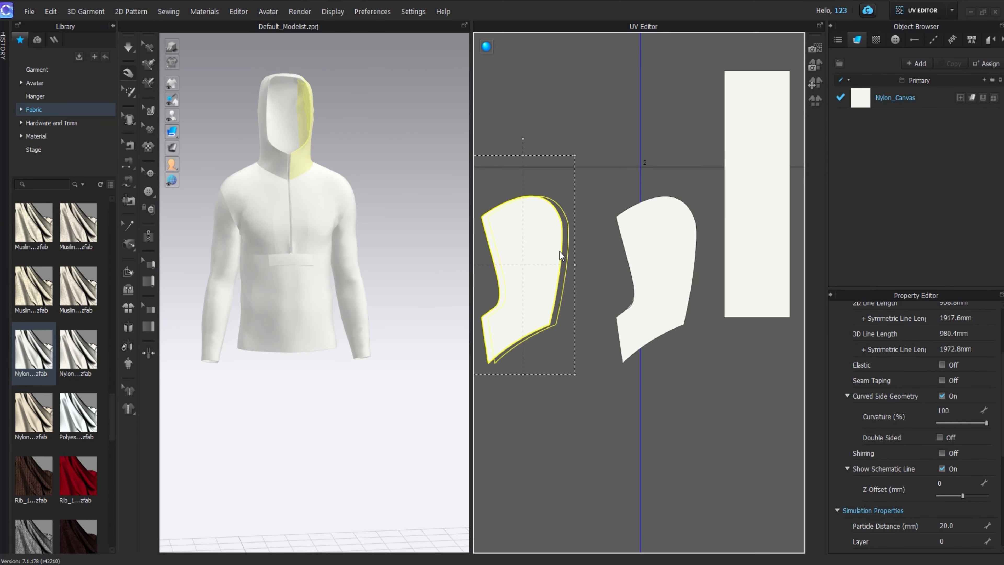
drag(562, 253, 594, 264)
- Select both hood side panels and the hood's centre strip and move them below the front panels
shift+click(688, 236)
scroll(689, 236, down, 2)
scroll(688, 236, down, 3)
shift+click(627, 175)
scroll(626, 175, down, 2)
drag(624, 182, 653, 457)
scroll(654, 457, up, 4)
middle_drag(658, 453, 654, 342)
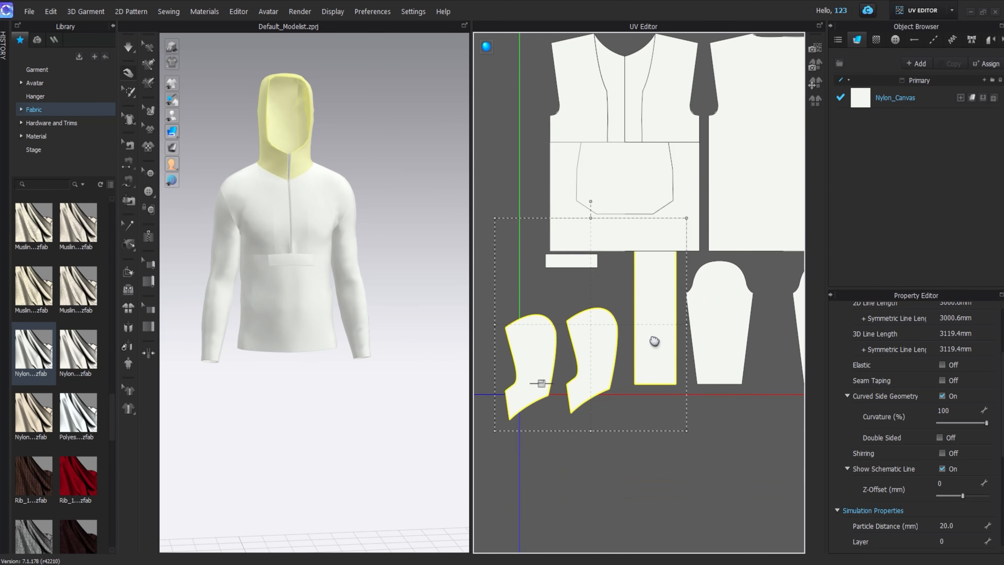
- Position the two hood side panels inside the UV tile and scale the hood's centre strip down to fit beside them
click(595, 348)
shift+click(537, 338)
drag(590, 329, 609, 290)
click(598, 314)
scroll(596, 312, up, 3)
shift+click(523, 307)
scroll(632, 303, down, 3)
click(657, 312)
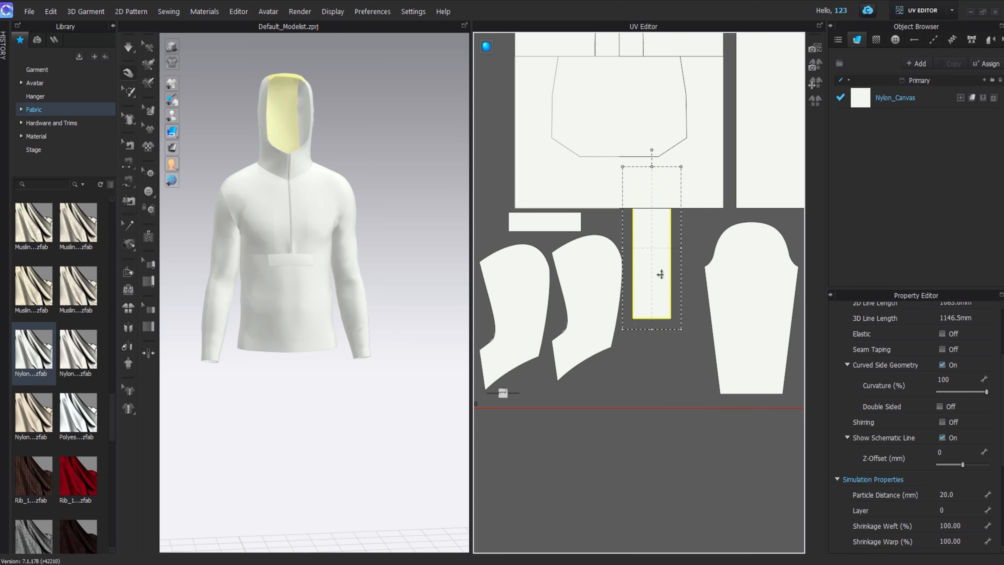
scroll(664, 300, down, 5)
- Select the small trim pieces and move them into the UV tile's corner at the origin
click(545, 347)
scroll(576, 344, up, 5)
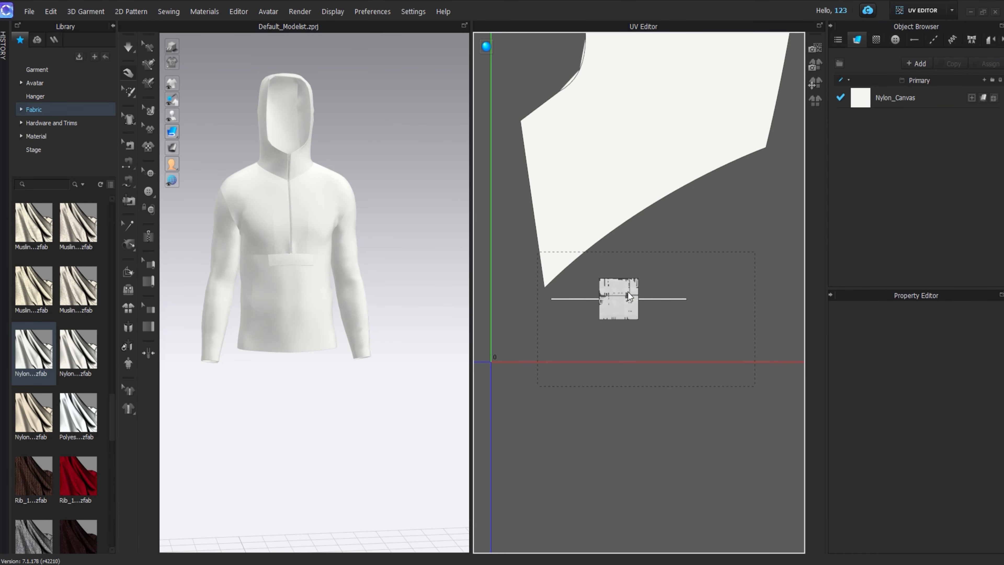
drag(624, 297, 566, 333)
click(557, 358)
scroll(562, 348, down, 8)
middle_drag(631, 234, 639, 178)
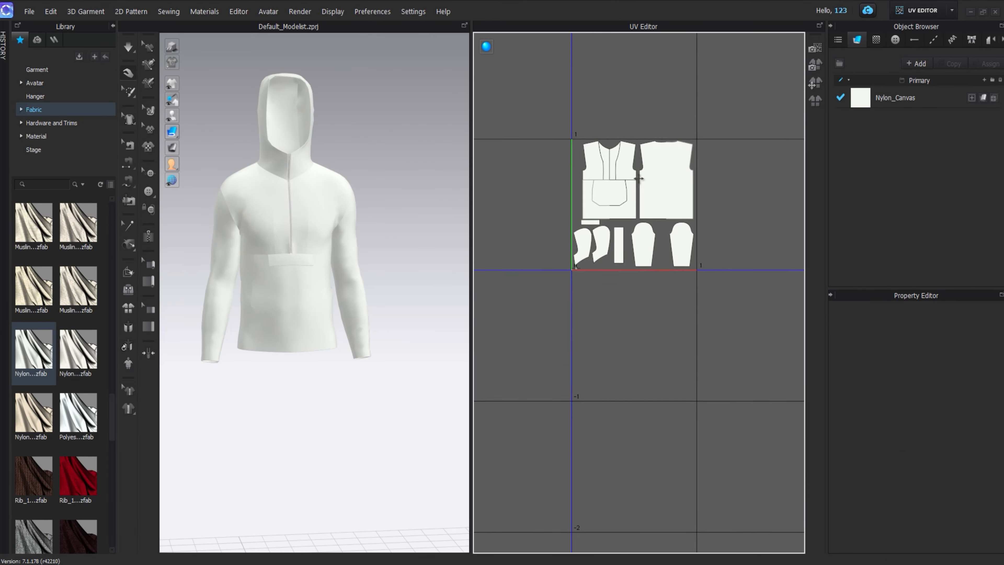
- Spread the upper front side panels outward to leave gaps and align the two centre panels between them
scroll(590, 153, up, 8)
middle_drag(589, 153, 549, 181)
drag(554, 183, 535, 176)
middle_drag(636, 179, 500, 178)
drag(675, 187, 691, 191)
click(515, 189)
shift+click(581, 190)
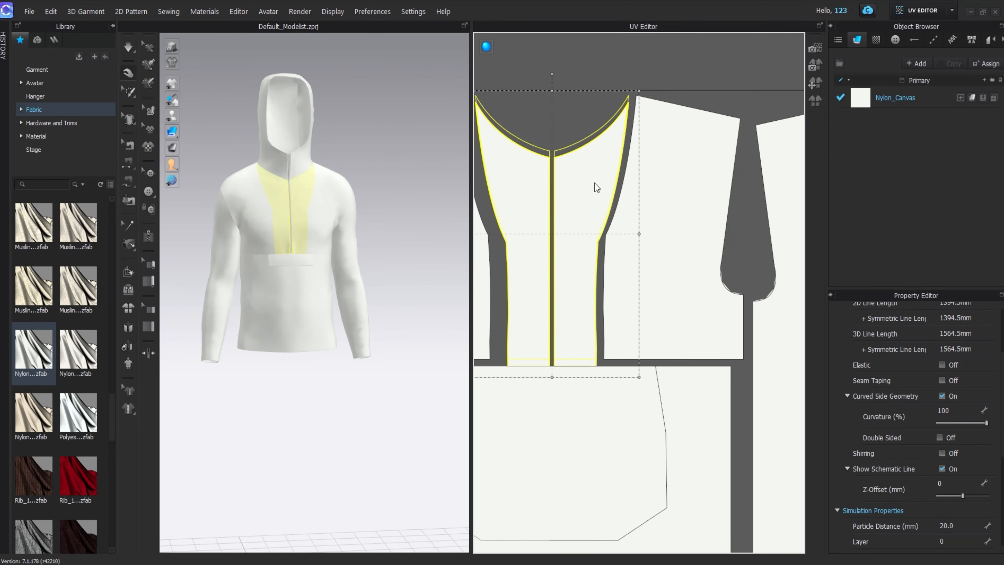
- Move the rectangular pocket strip into the free space below the hood side panel
middle_drag(654, 485, 798, 134)
middle_drag(593, 321, 575, 206)
scroll(594, 317, down, 1)
drag(576, 209, 648, 448)
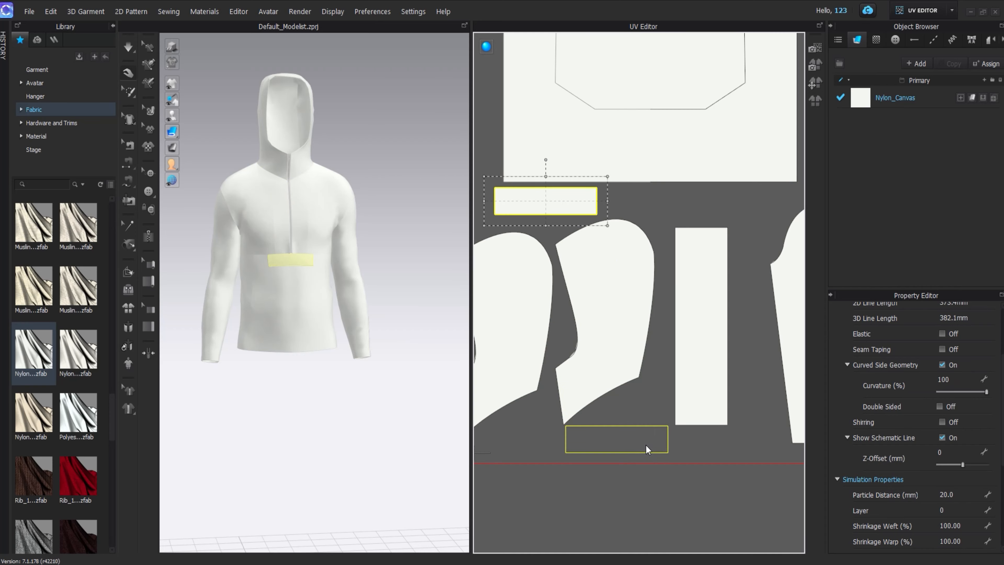
- Try to shift the lower front panel away from the upper front panels, then undo the move
drag(678, 174, 679, 195)
scroll(680, 193, down, 3)
middle_drag(666, 159, 601, 263)
middle_drag(543, 229, 623, 294)
scroll(623, 294, up, 4)
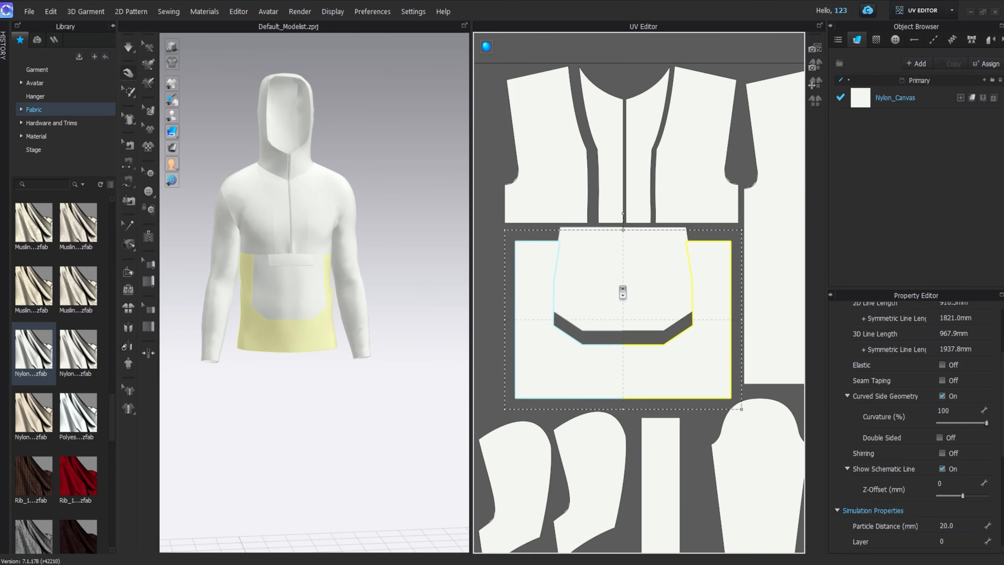
key(ctrl+z)
- Inspect the spacing of the pocket piece below the upper front panels and check the whole layout within the first UV tile
scroll(626, 284, down, 3)
click(755, 259)
scroll(712, 251, up, 6)
click(625, 232)
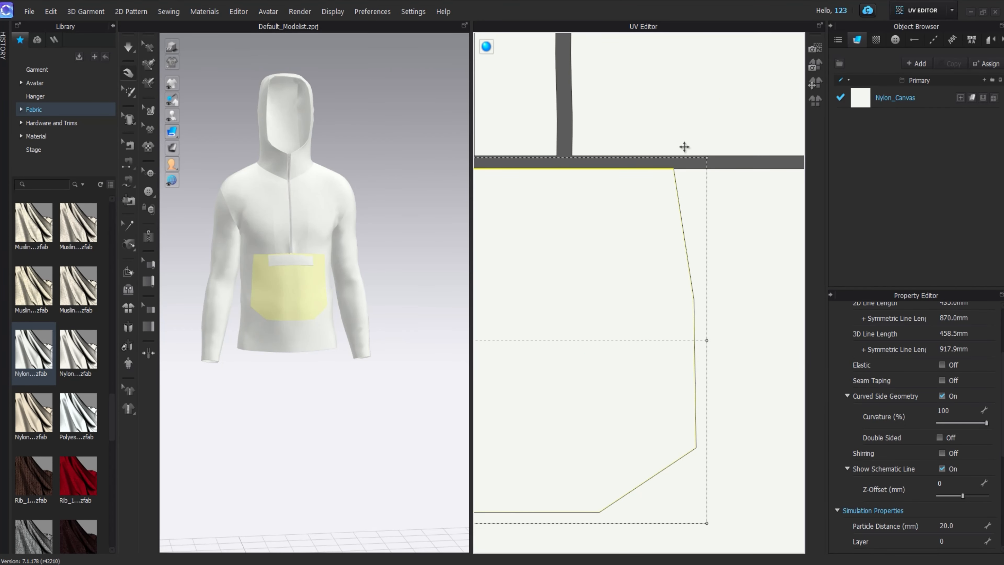
scroll(673, 164, up, 6)
scroll(648, 221, down, 12)
click(676, 393)
scroll(711, 316, down, 2)
middle_drag(728, 252, 682, 251)
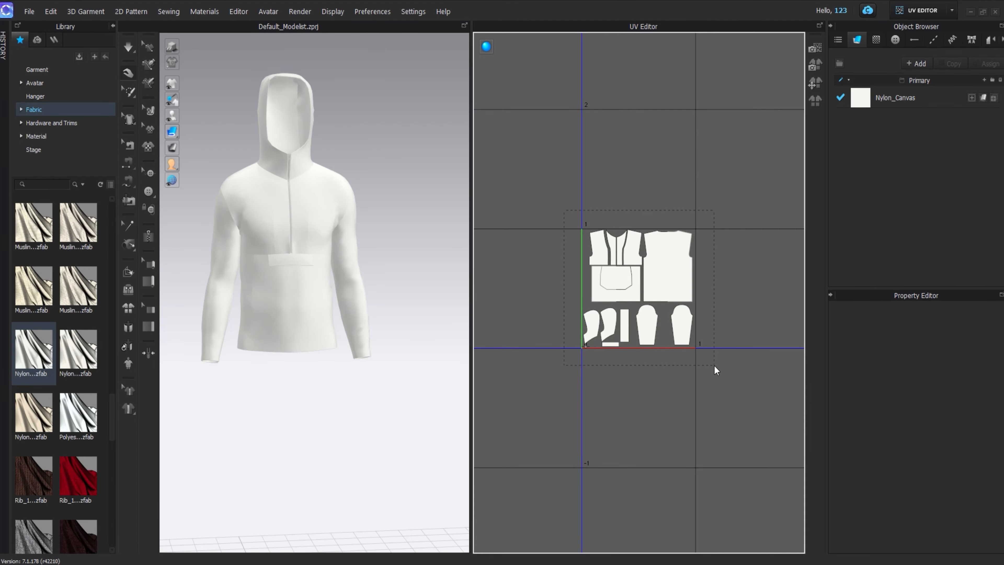
- Start exporting an image of all pieces in the UV layout and create a folder named WindBreake Jacket inside Bra And Skert
key(ctrl+a)
click(819, 52)
click(558, 195)
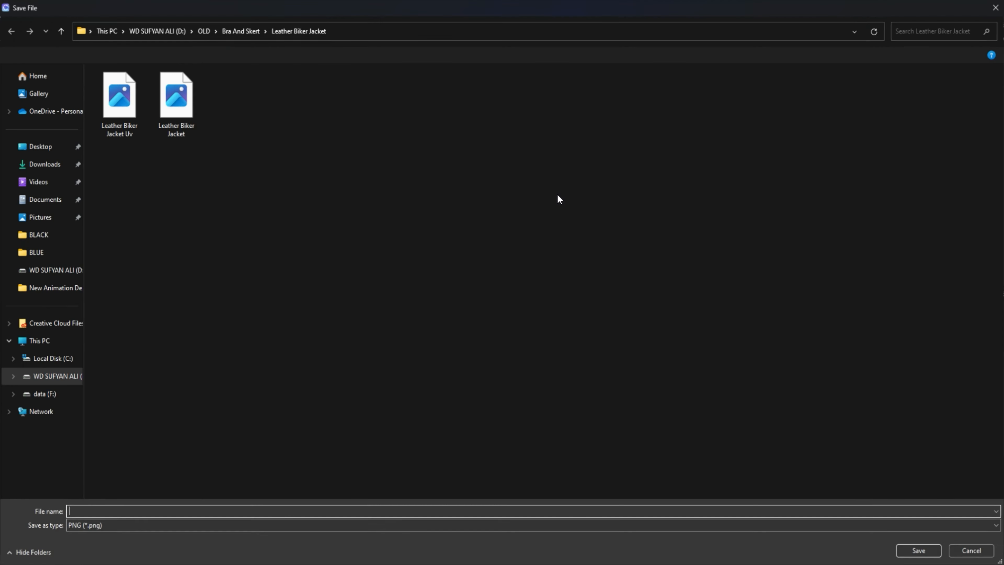
click(244, 28)
click(70, 53)
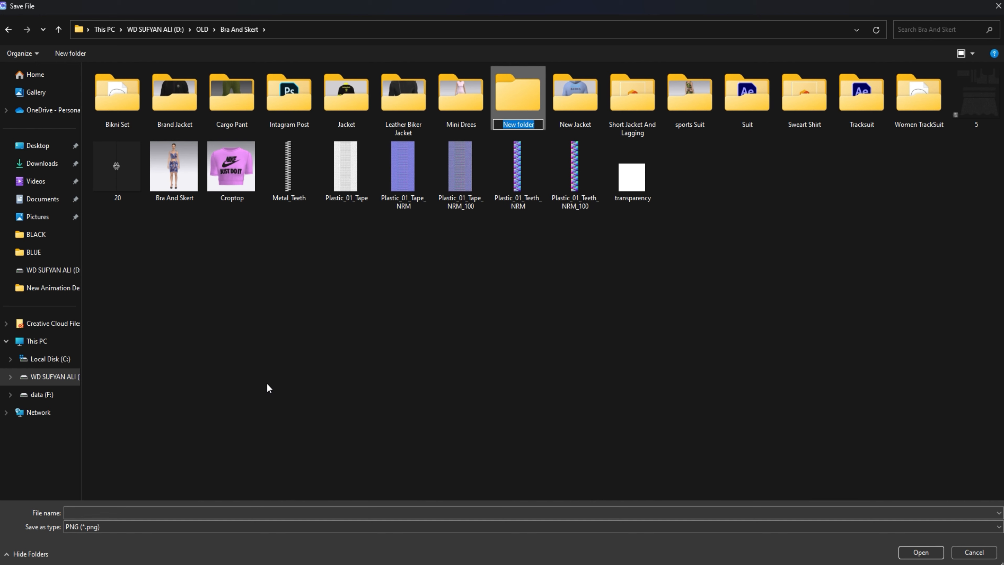
text(WindBreake Jack)
key(Return)
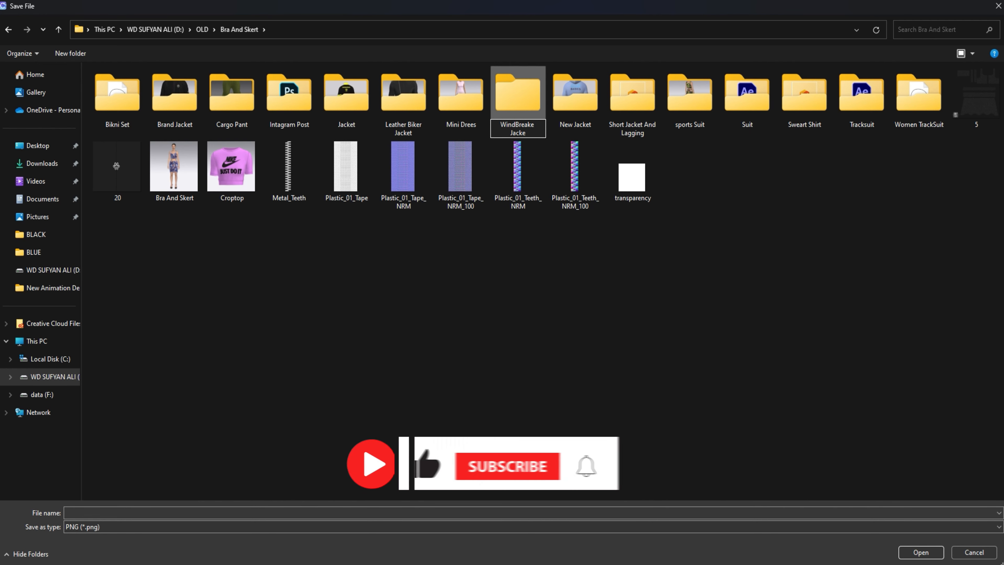
key(Return)
- Save the UV layout image as a PNG named WindBreake Jacket UV in the WindBreake Jacket folder
text(W)
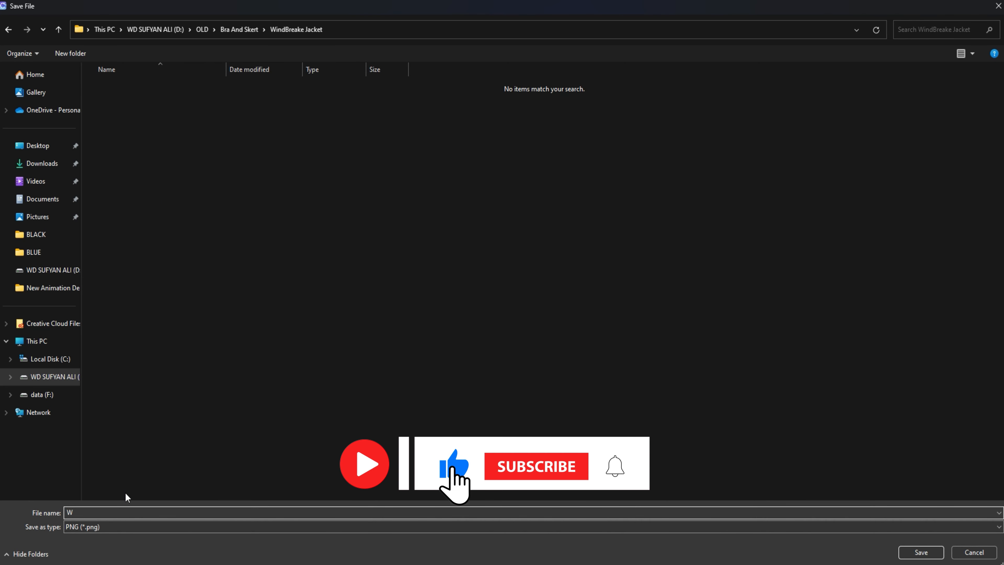
text(indBreake Jacket UV)
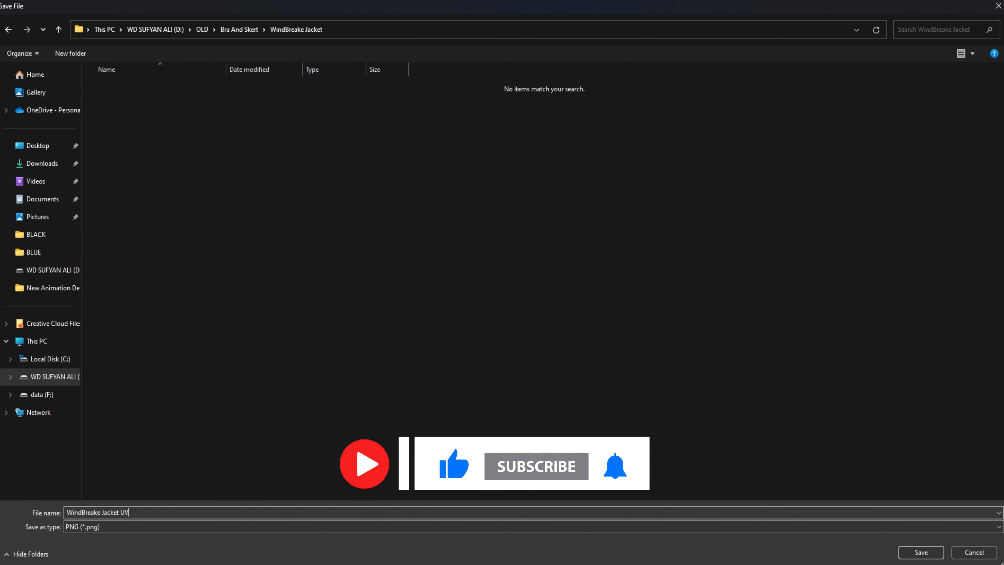
key(Return)
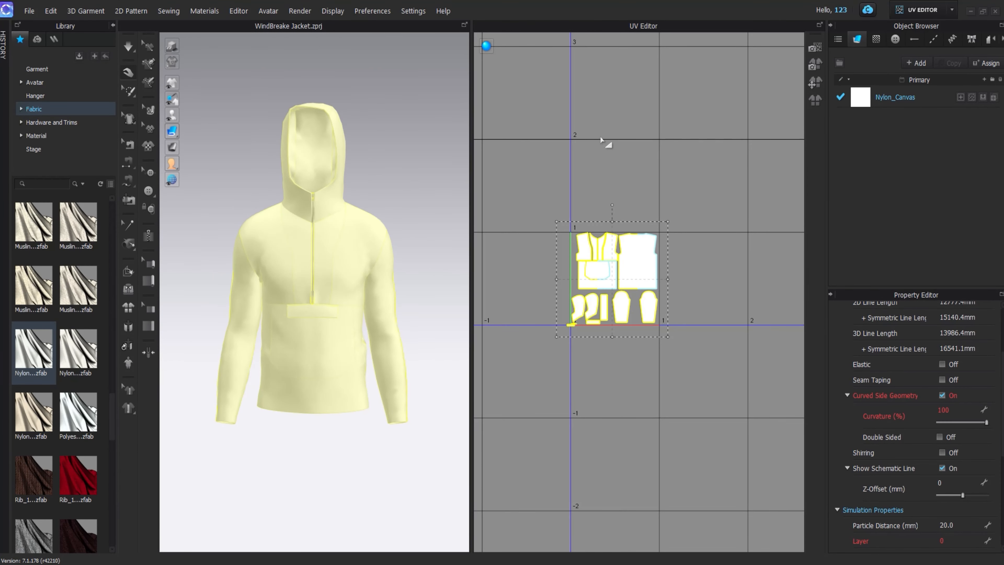
- Load the finished jacket artwork as the texture map of the Nylon_Canvas fabric
click(924, 95)
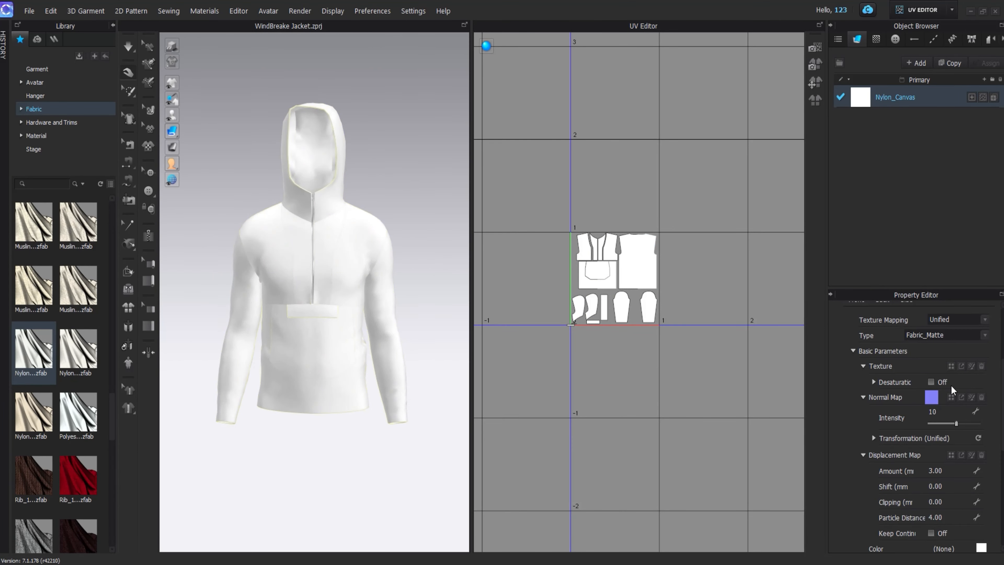
click(948, 368)
double_click(124, 95)
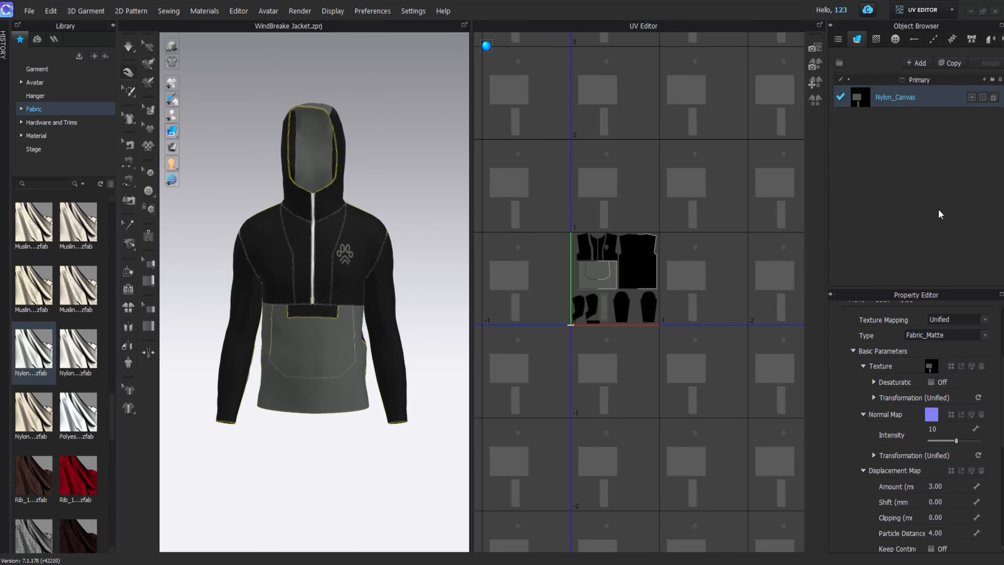
- Display the 3D garment in schematic render and switch to the Simulation workspace
click(172, 46)
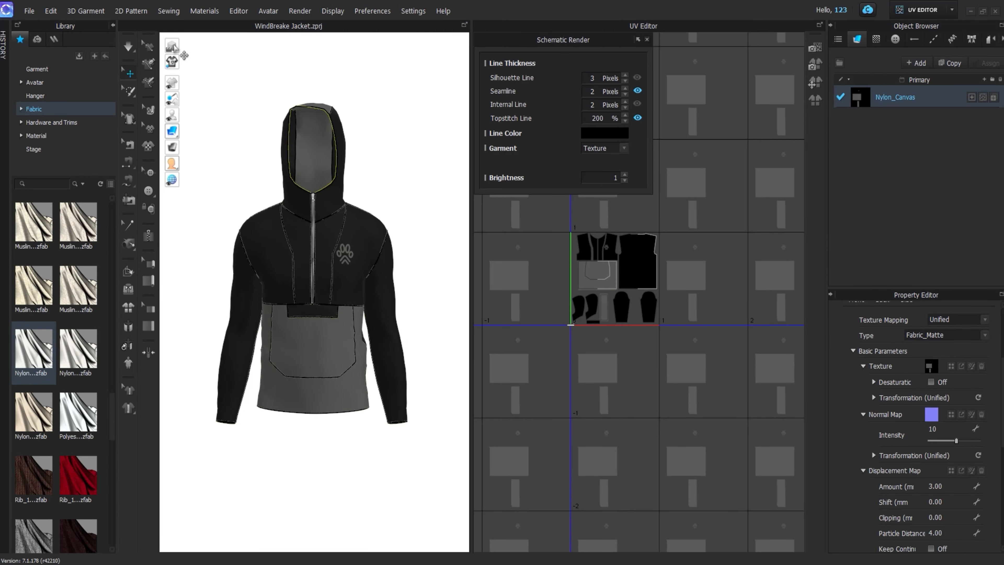
click(952, 9)
click(921, 55)
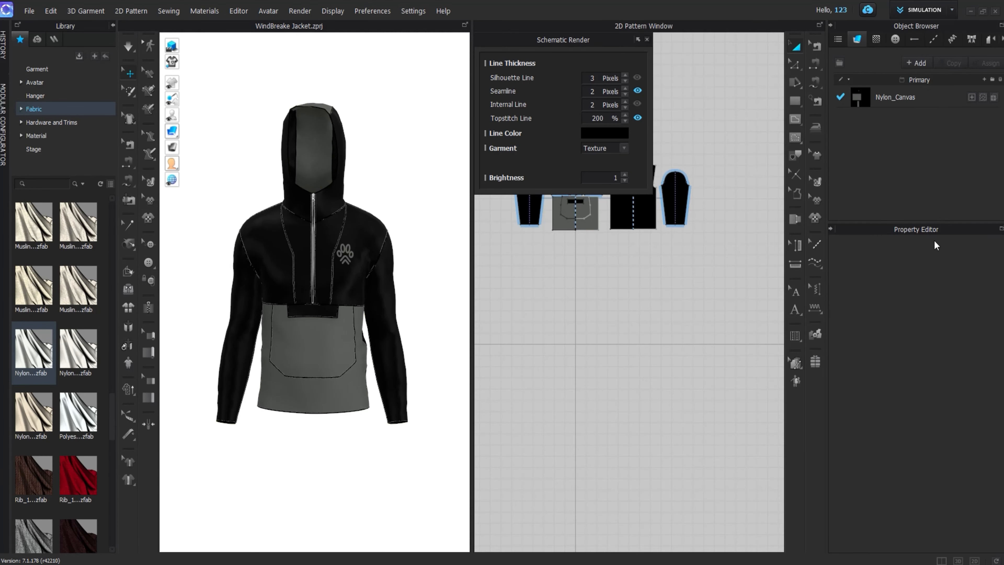
- Try the Fabric_Shiny, Leather and Light (Render Only) material types on the Nylon_Canvas fabric
click(978, 271)
click(972, 281)
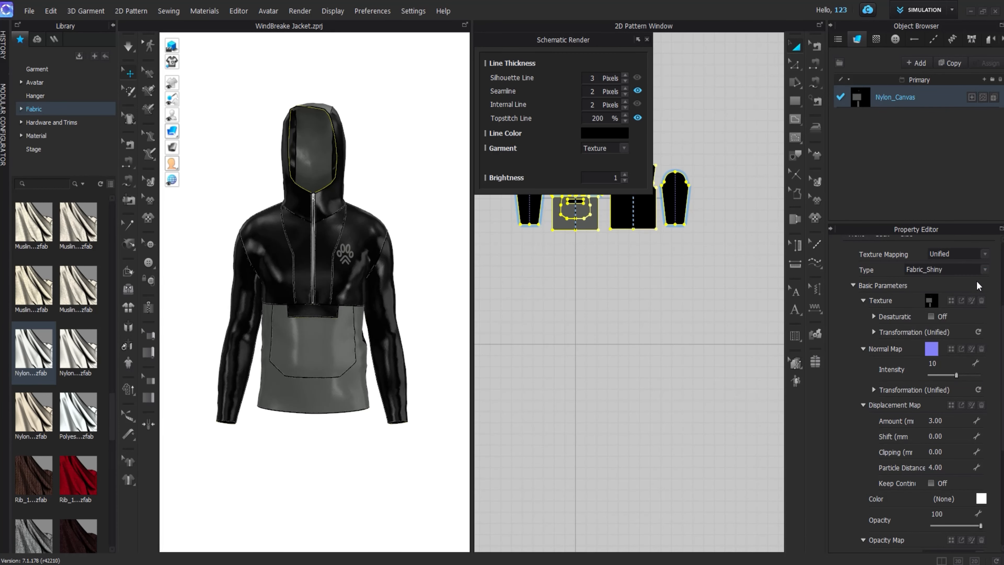
click(976, 269)
click(962, 321)
click(984, 272)
click(948, 371)
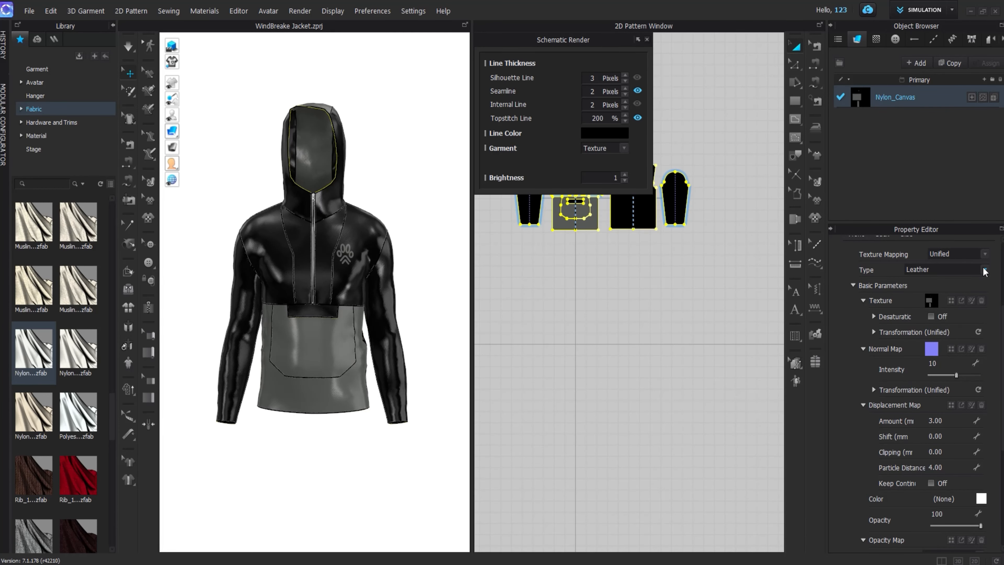
click(984, 272)
click(946, 350)
- Compare the Iridescence, Glass and Gem types on Nylon_Canvas, and set its material type to Fur (Render Only)
click(985, 269)
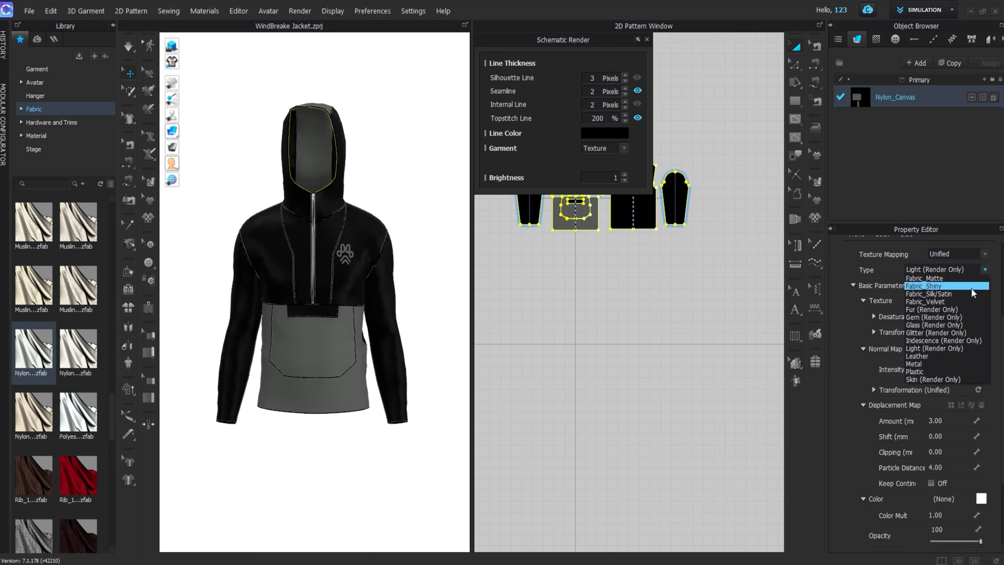
click(955, 340)
click(985, 271)
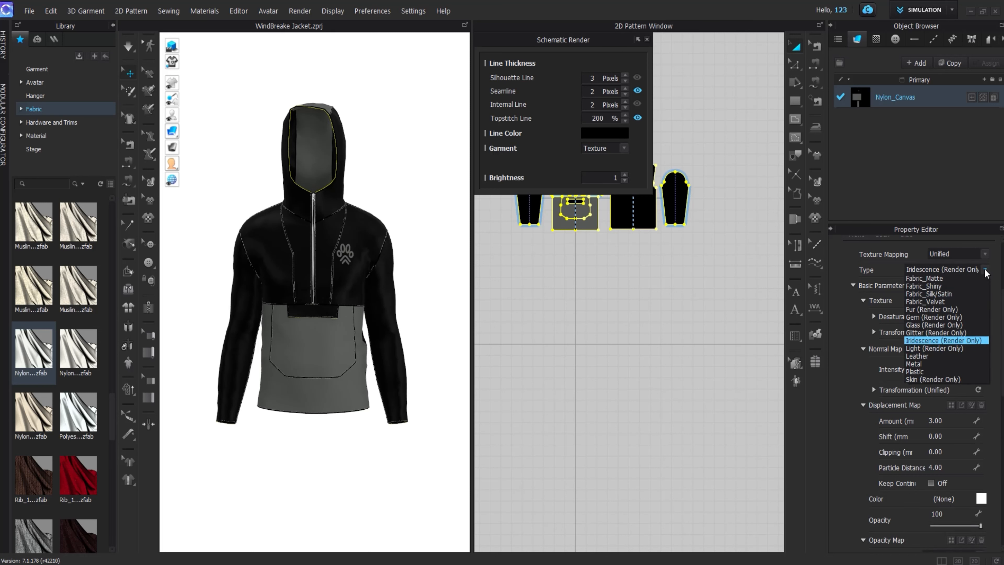
click(948, 340)
click(985, 269)
click(949, 324)
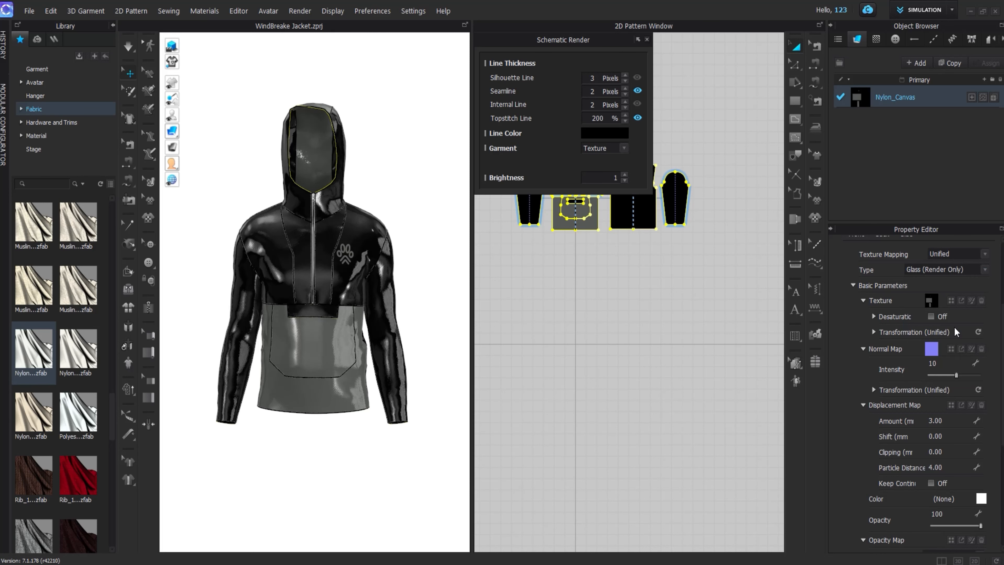
click(985, 270)
click(950, 316)
click(984, 269)
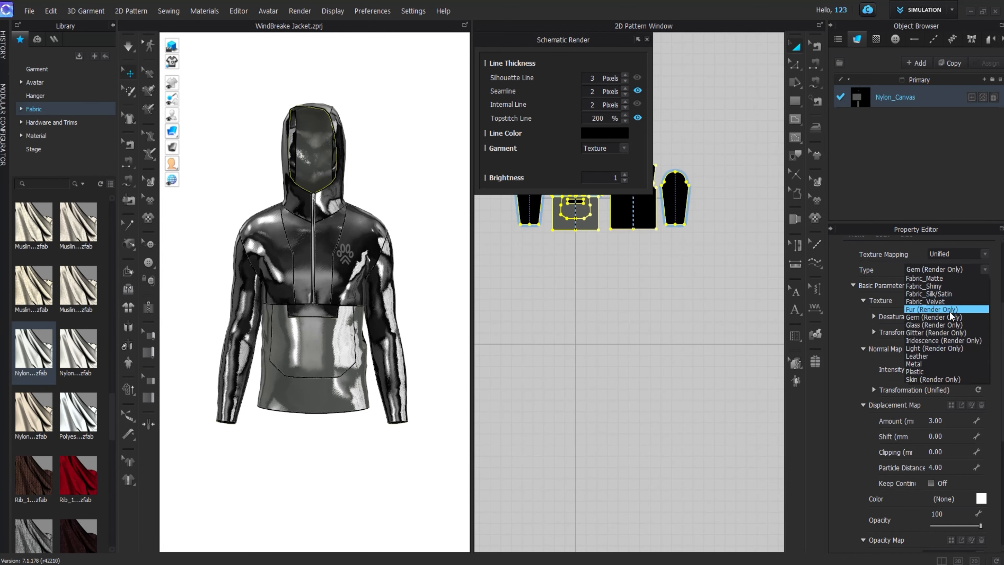
click(950, 309)
- Start the simulation and set the pressure of the hood's centre panel to 32
right_drag(358, 354, 511, 301)
click(339, 195)
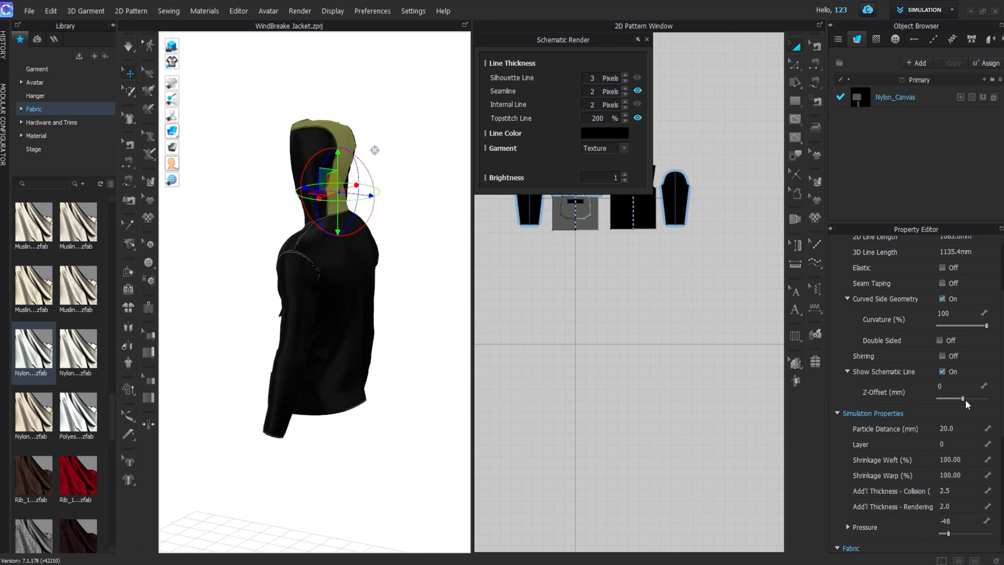
drag(964, 399, 963, 398)
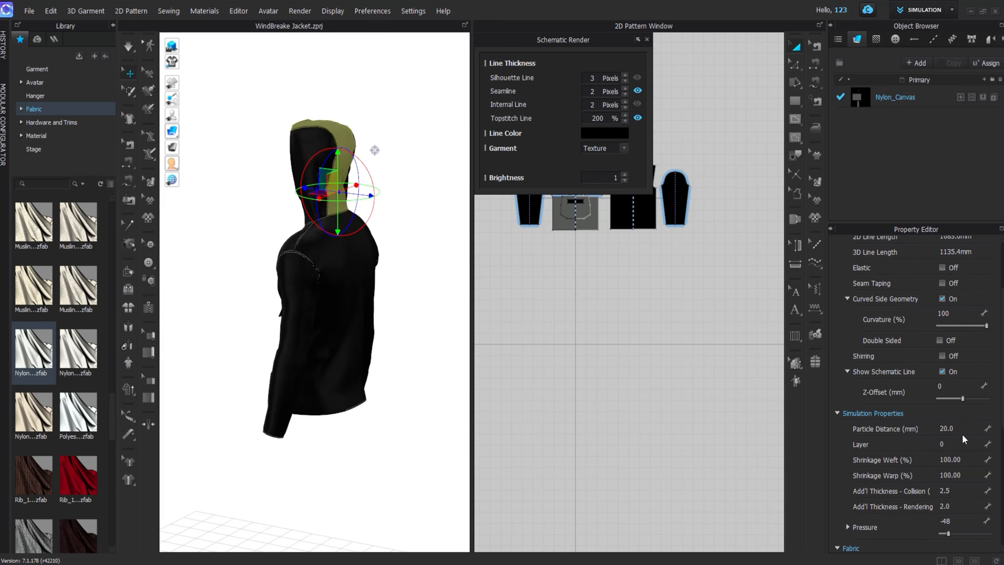
scroll(955, 455, down, 2)
key(space)
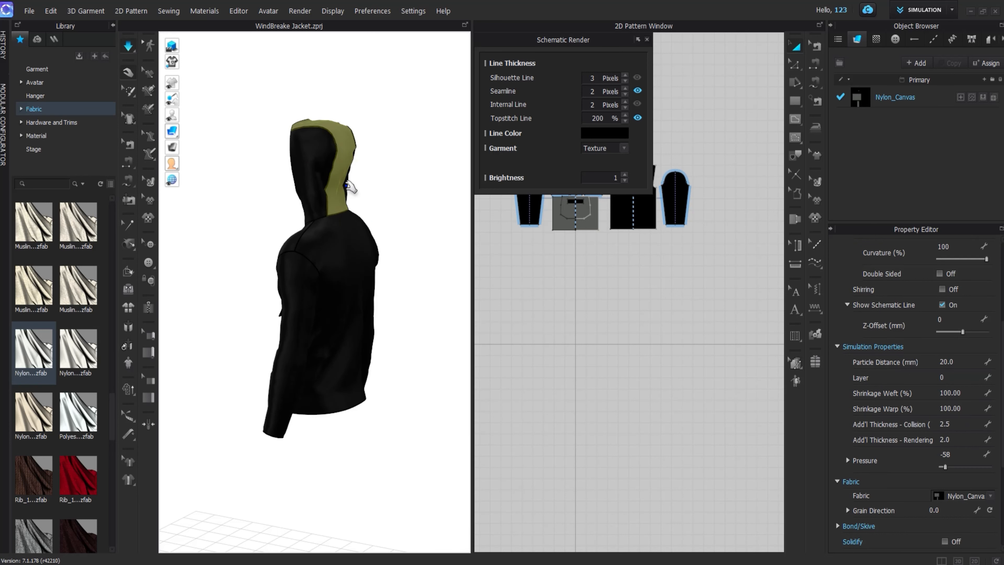
drag(944, 467, 980, 471)
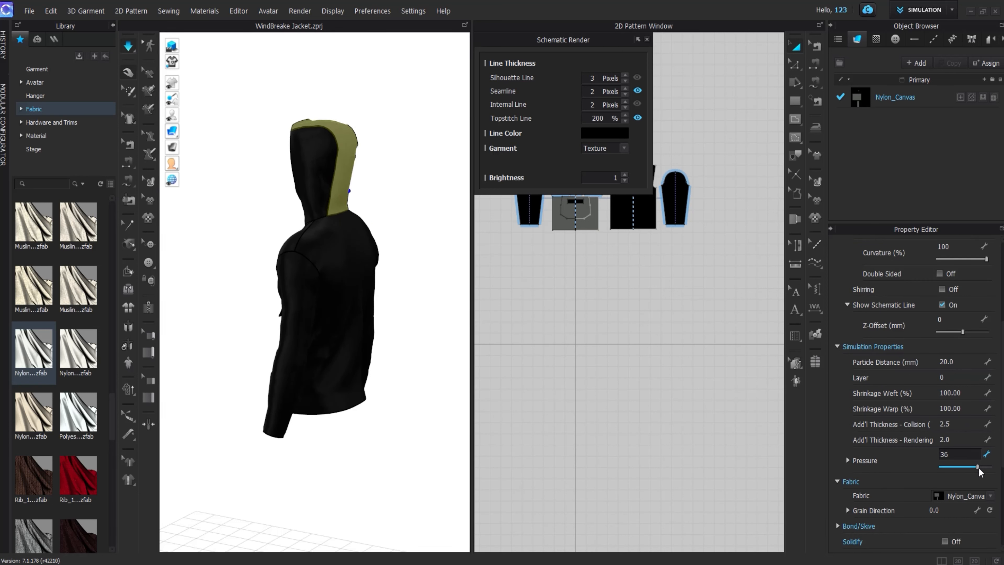
click(258, 261)
- Set the pressure of the hood's side panel to 56 while the simulation runs
right_drag(258, 261, 524, 297)
click(332, 201)
drag(974, 498, 964, 499)
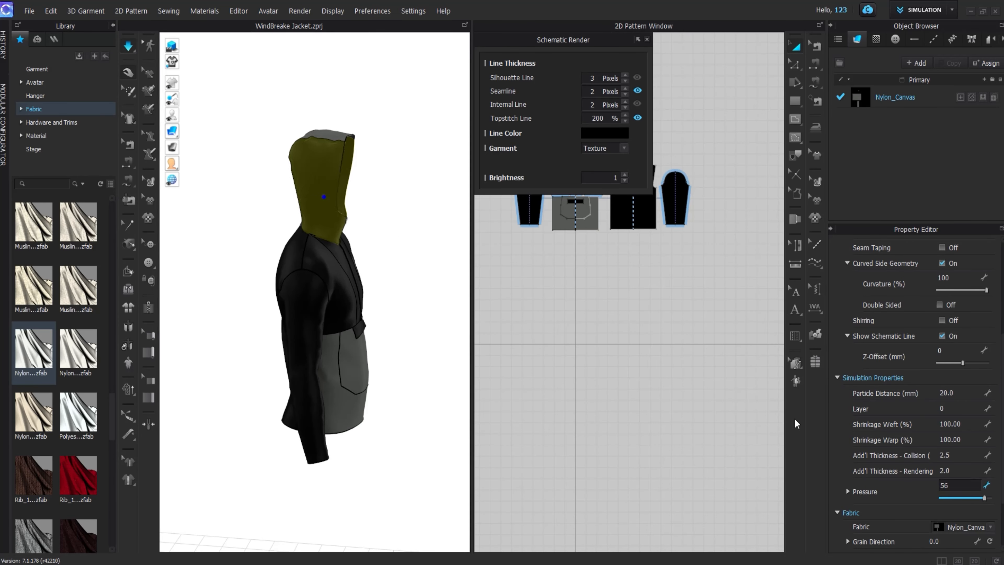
click(394, 210)
right_drag(322, 237, 728, 235)
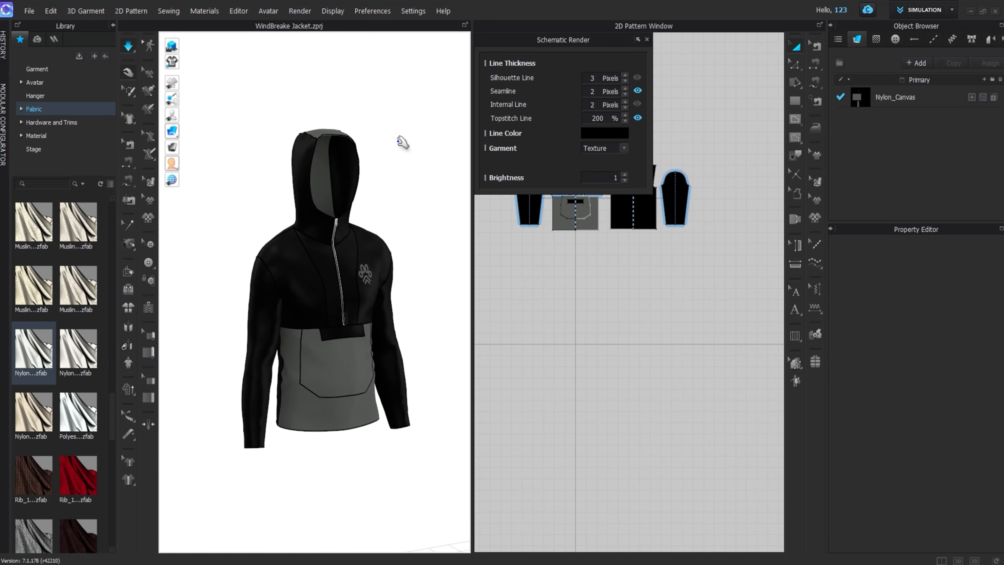
- With the avatar shown, pull the hood's centre panel into shape over the head, and hide the avatar
click(322, 139)
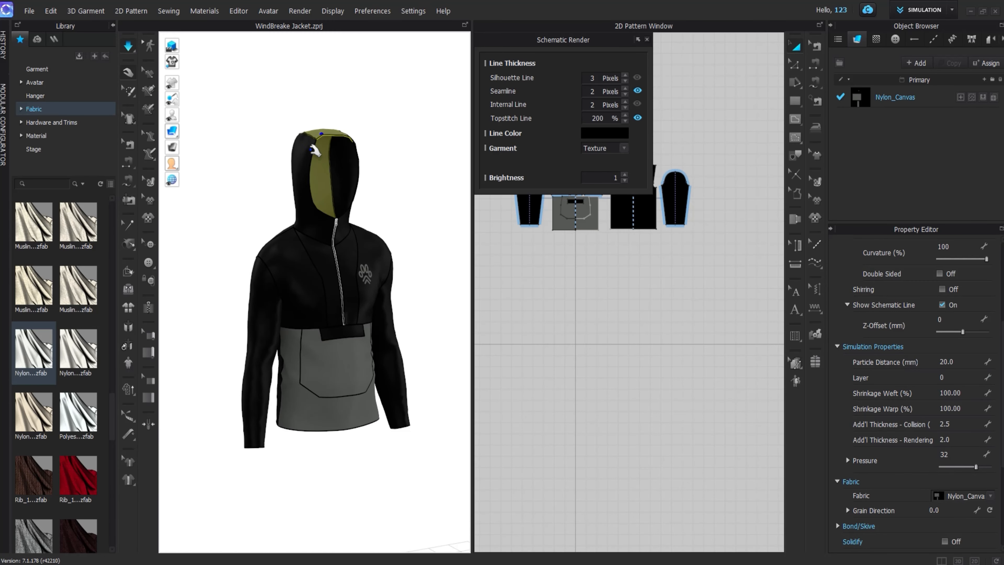
right_drag(312, 149, 342, 180)
click(364, 128)
right_drag(364, 128, 340, 285)
click(321, 292)
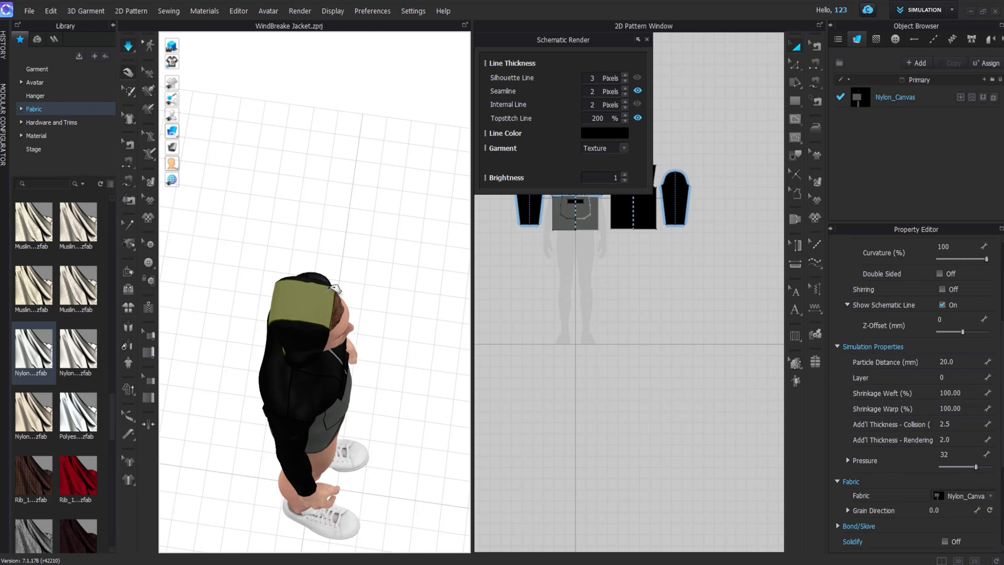
drag(335, 299, 344, 336)
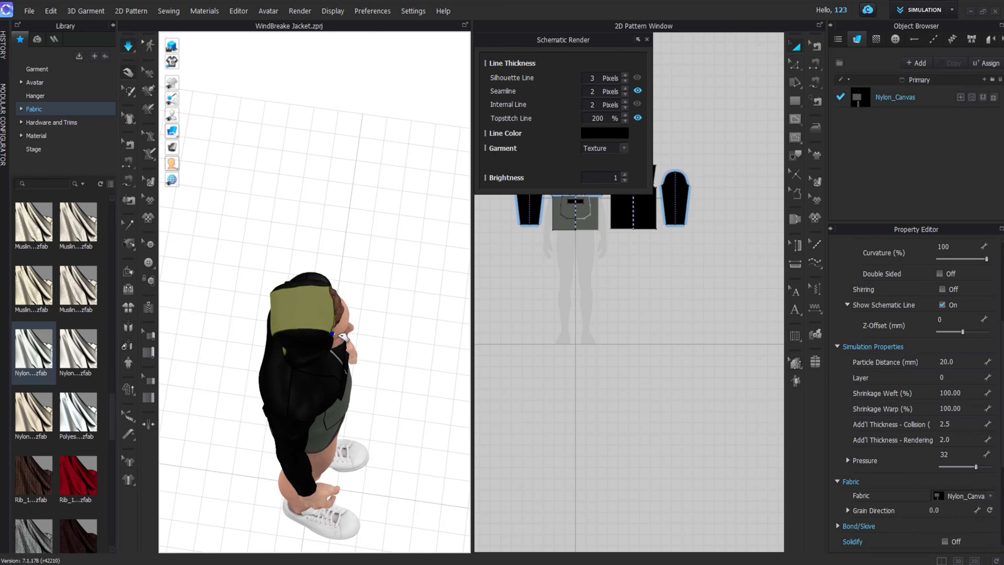
right_drag(346, 299, 293, 299)
key(shift+a)
key(2)
- Pull the back panel's hem down at both corners and the middle to straighten it during simulation
right_drag(248, 260, 271, 414)
scroll(595, 261, down, 1)
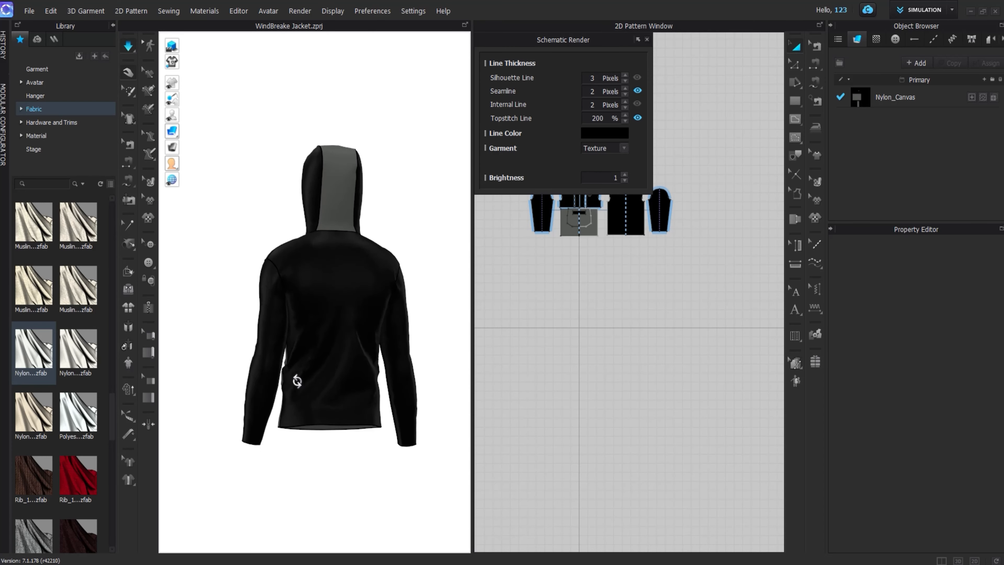
click(335, 450)
drag(288, 422, 275, 463)
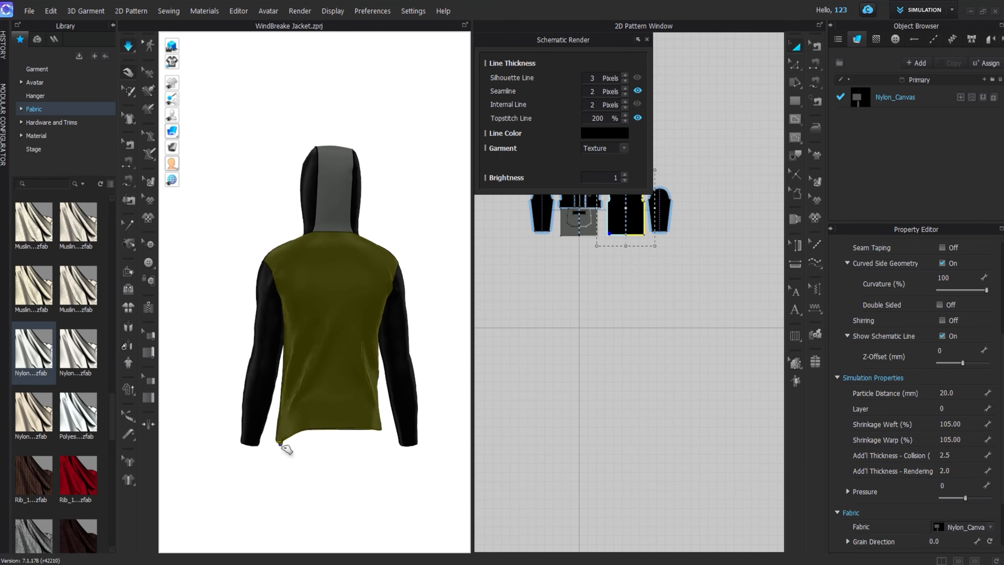
drag(321, 432, 324, 450)
mouse_move(380, 425)
mouse_down()
mouse_move(378, 477)
mouse_move(380, 454)
mouse_up()
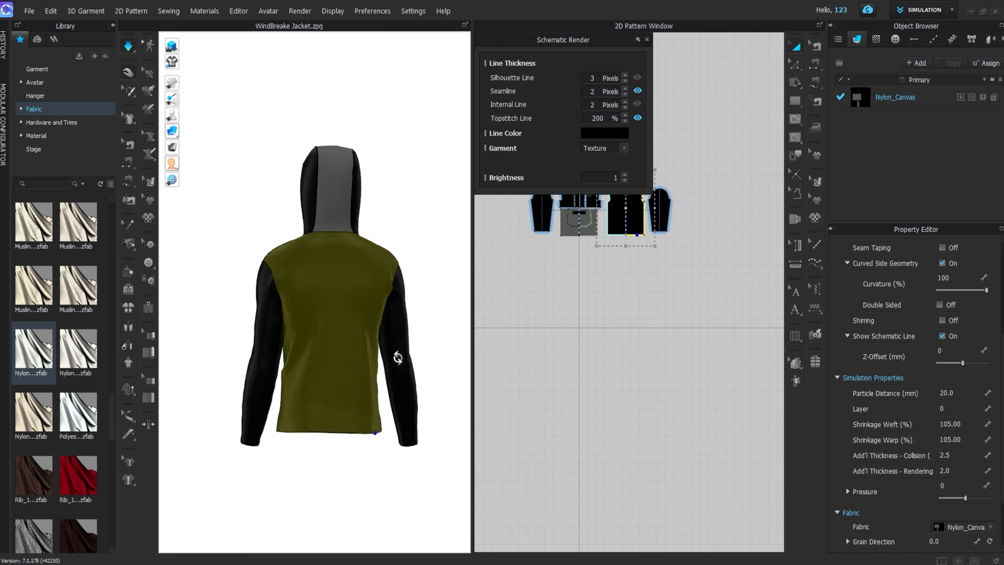
right_drag(397, 357, 173, 363)
right_drag(435, 359, 351, 356)
middle_drag(352, 357, 310, 358)
middle_drag(390, 337, 342, 336)
click(377, 221)
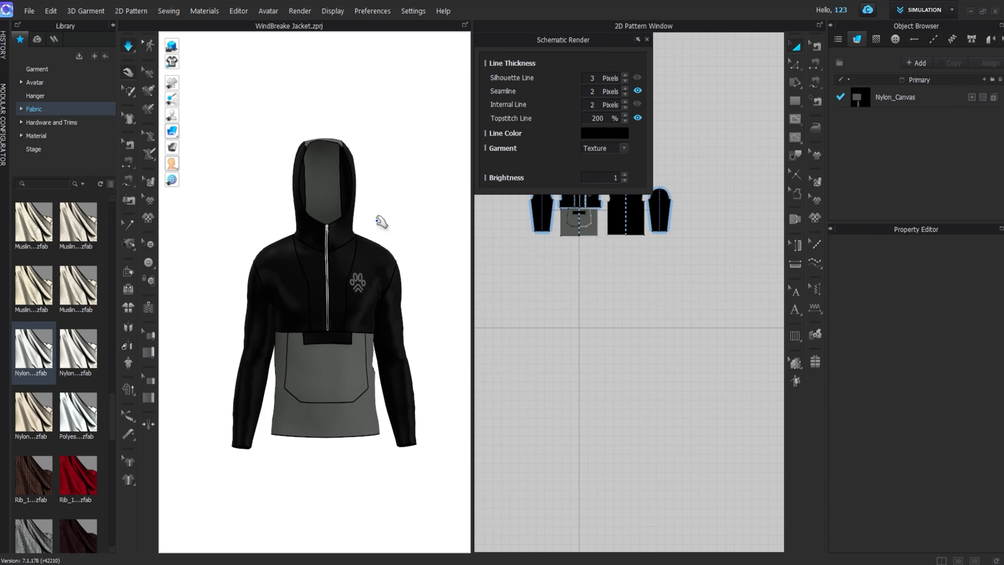
- Hide the seamlines in the schematic render and stop the simulation
scroll(331, 324, up, 2)
click(637, 91)
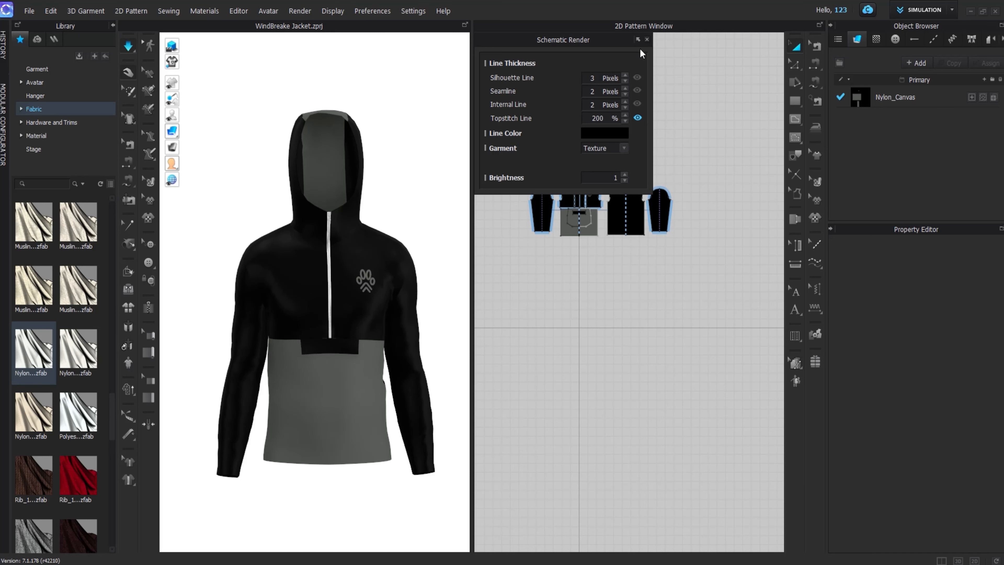
click(647, 40)
click(128, 45)
click(172, 62)
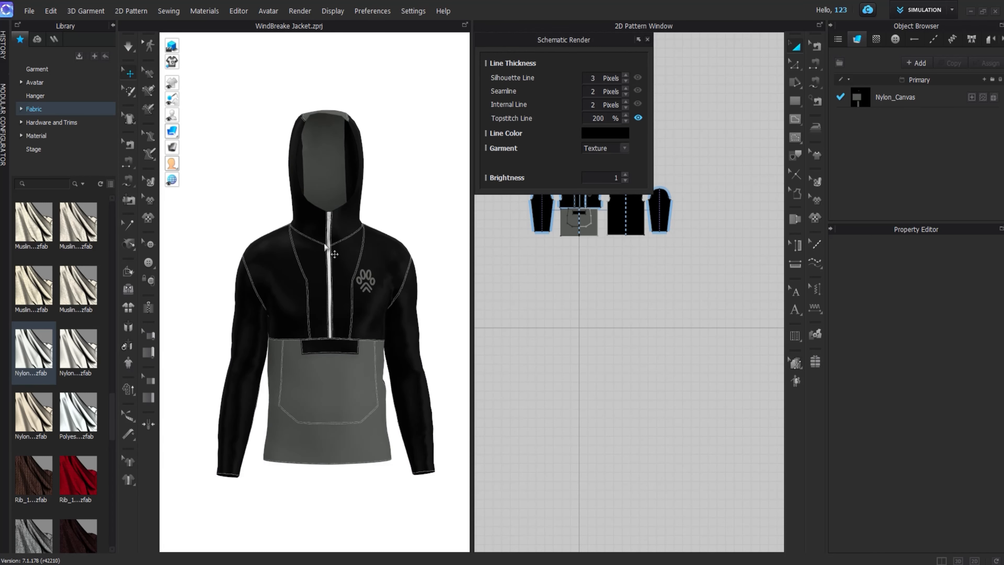
- Colour the front zipper's teeth dark grey 4C4D4B, sampled from the jacket's grey lower front panel
scroll(328, 330, up, 1)
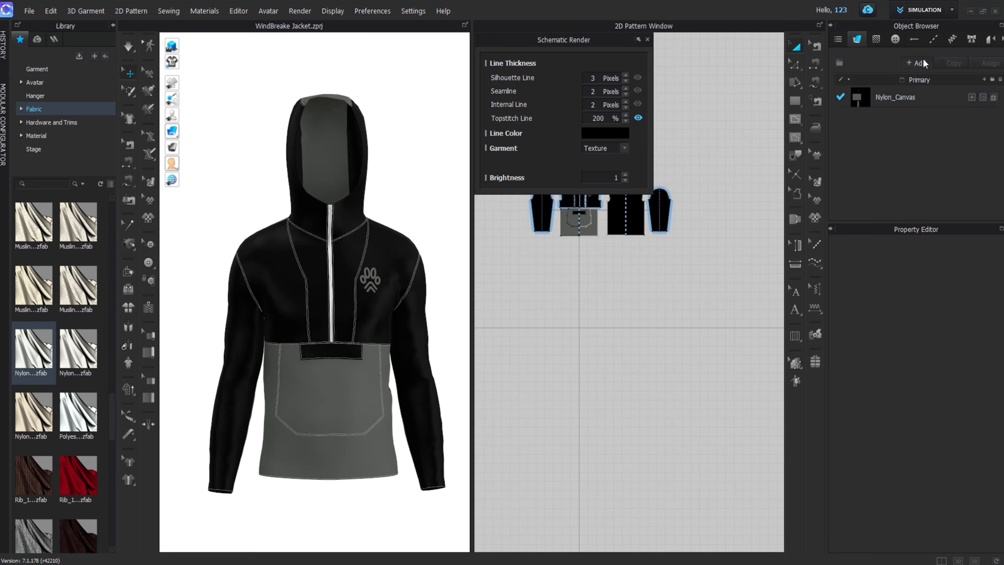
scroll(358, 224, up, 4)
click(353, 180)
scroll(974, 449, down, 5)
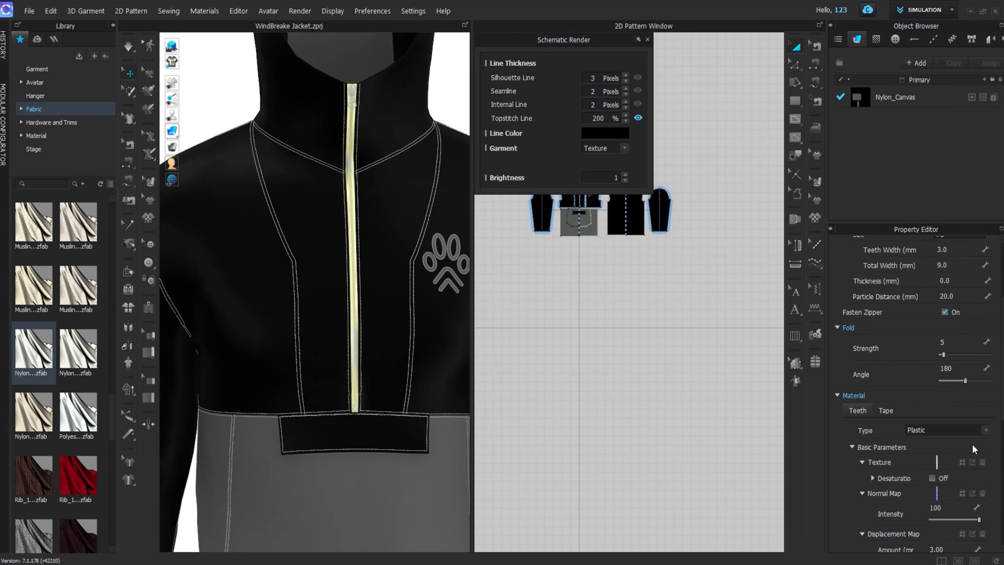
scroll(974, 448, down, 3)
click(982, 461)
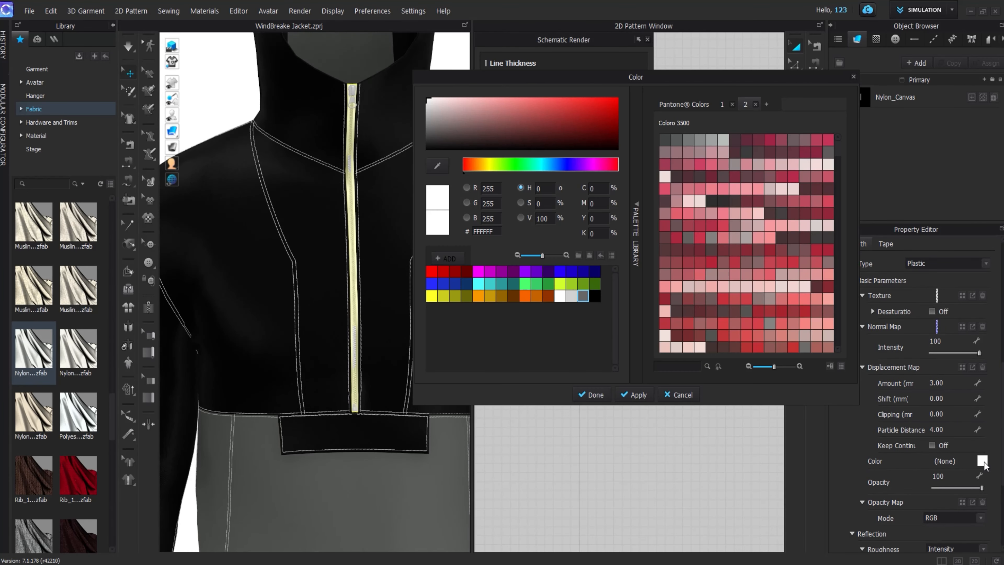
click(277, 481)
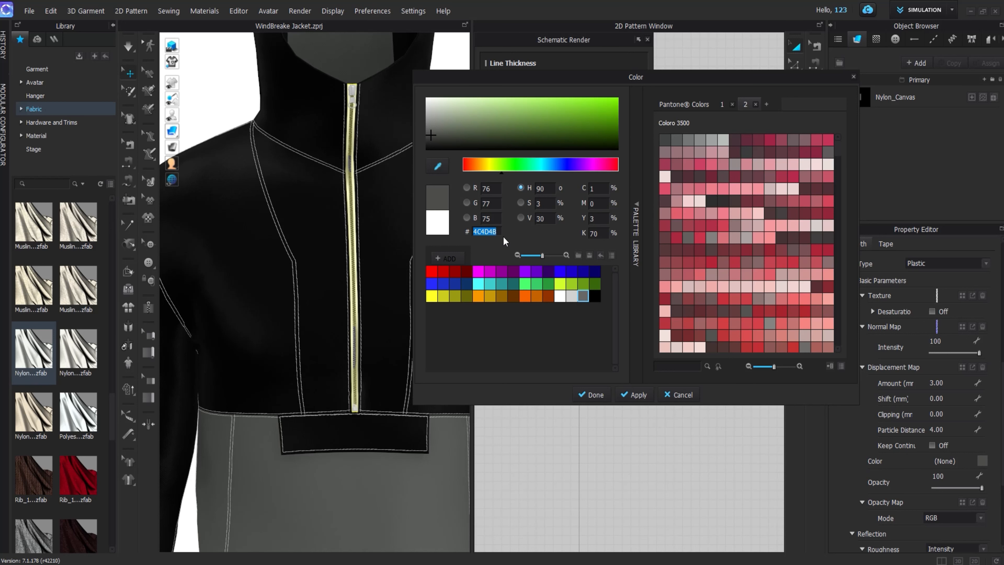
click(631, 402)
- Give the front zipper's tape the same dark grey colour as its teeth
click(885, 244)
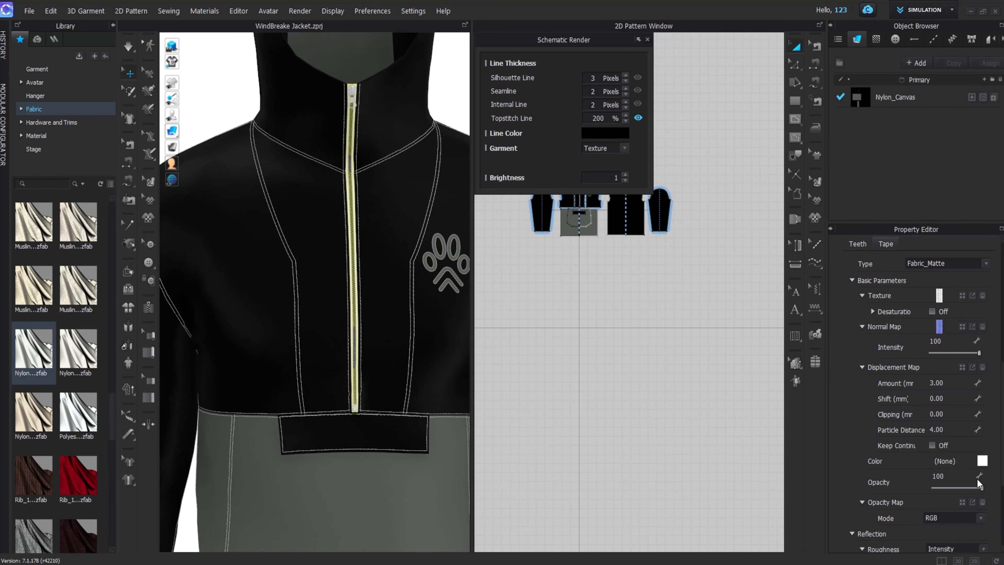
click(983, 460)
click(608, 394)
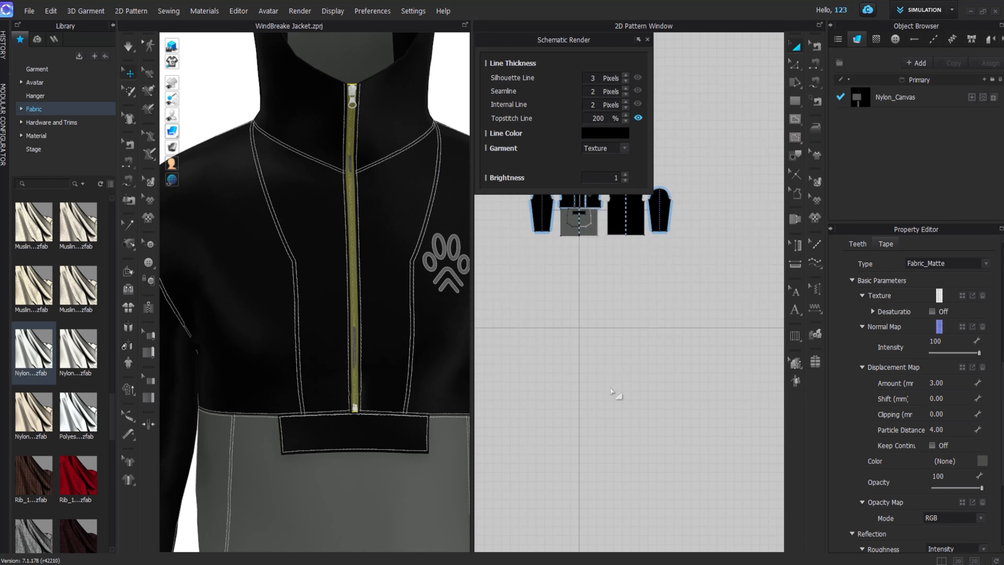
- Set the zipper's slider to the first shape and its puller to the long, narrow second style
click(353, 92)
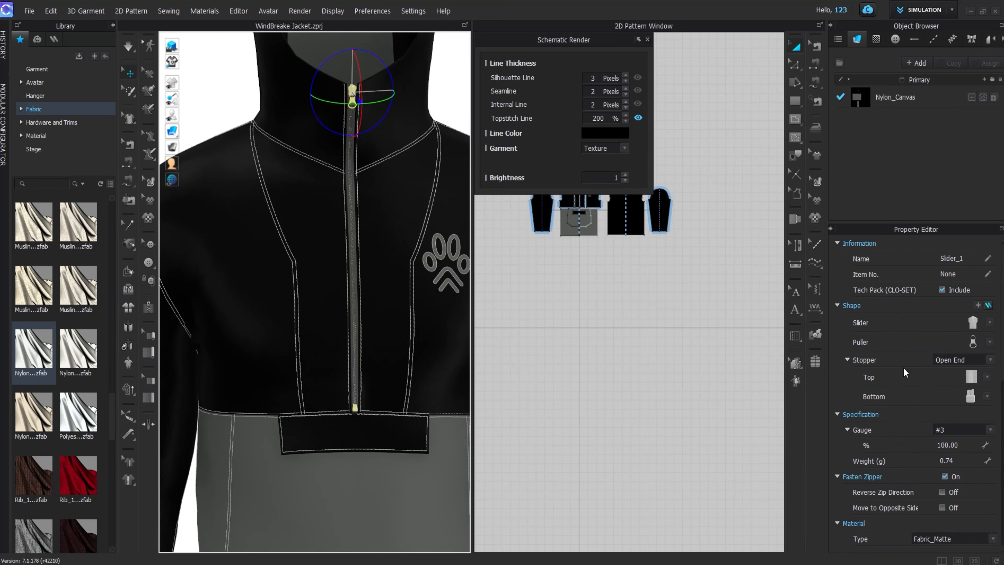
click(990, 323)
click(891, 344)
click(989, 342)
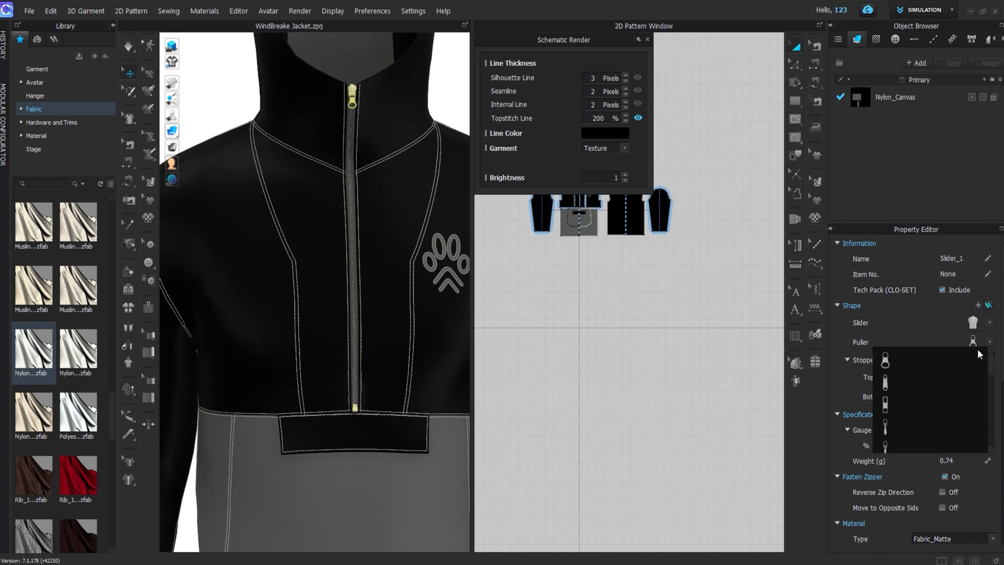
click(886, 382)
- Recolour the zipper's slider, puller and stoppers dark to match the grey zipper
scroll(984, 435, down, 8)
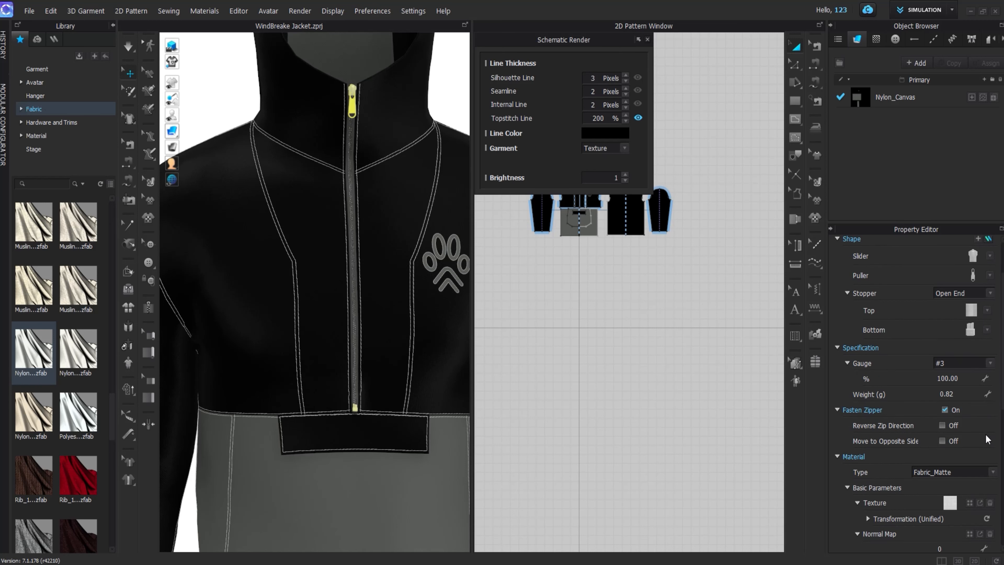
click(989, 469)
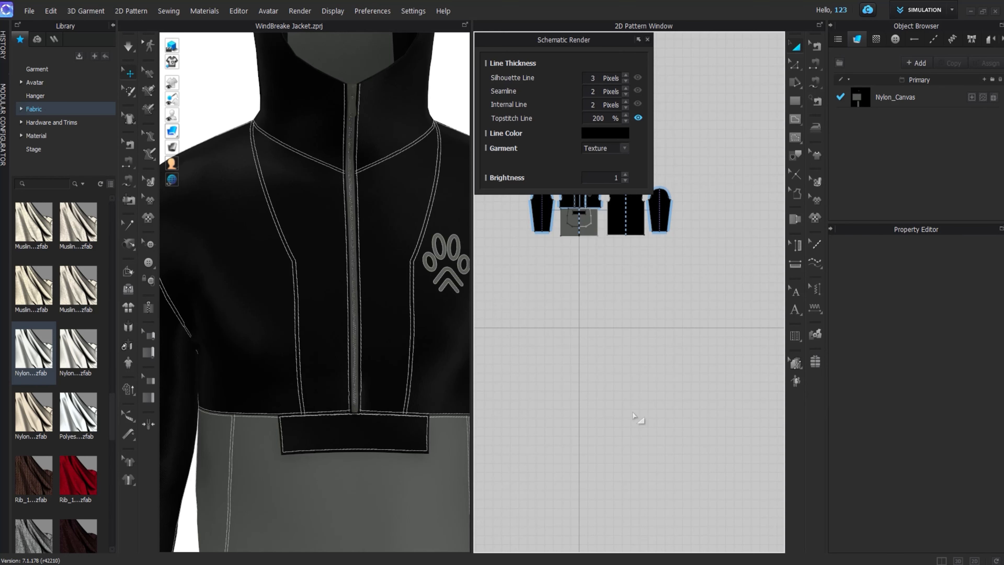
scroll(314, 221, down, 3)
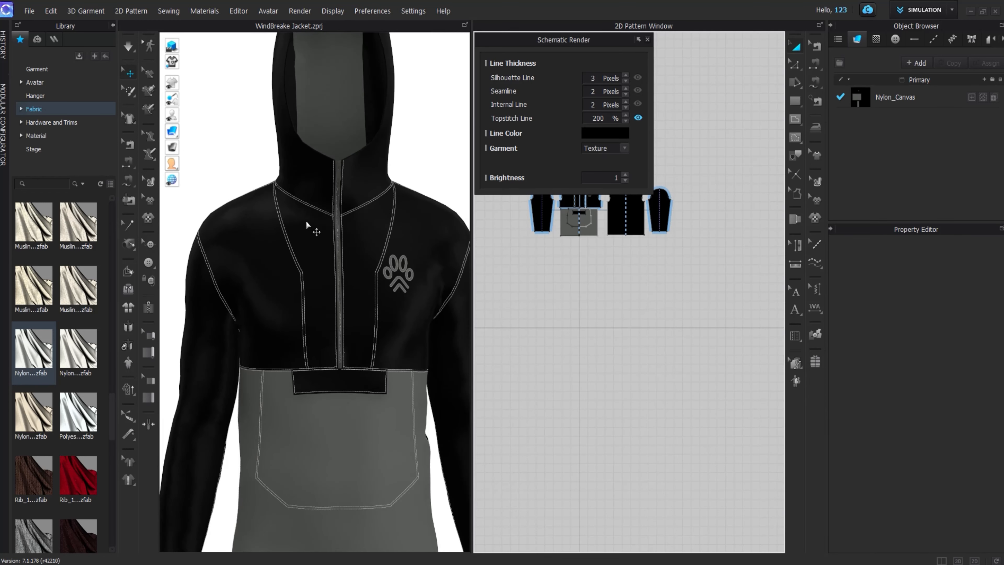
right_drag(314, 222, 240, 232)
scroll(273, 269, down, 4)
right_drag(278, 274, 324, 268)
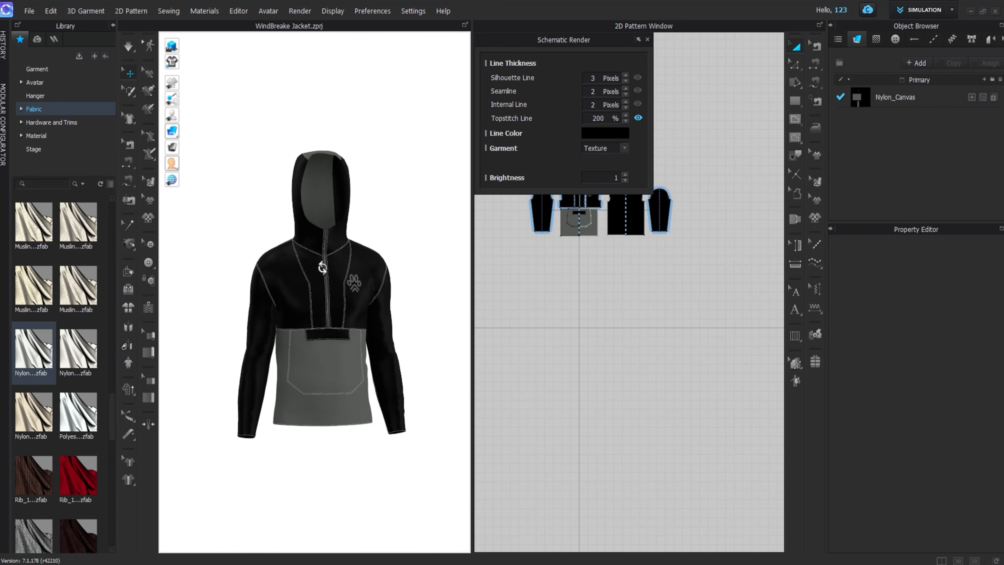